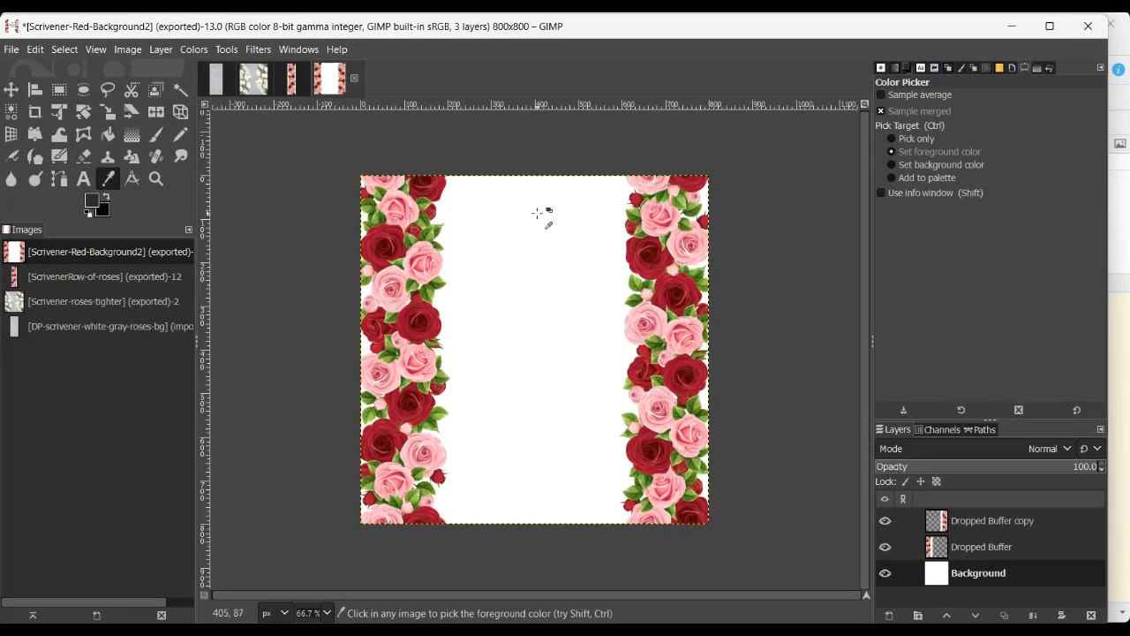
Sample a dark red from a rose in the right-hand flower border as the foreground color.
left_click(91, 203)
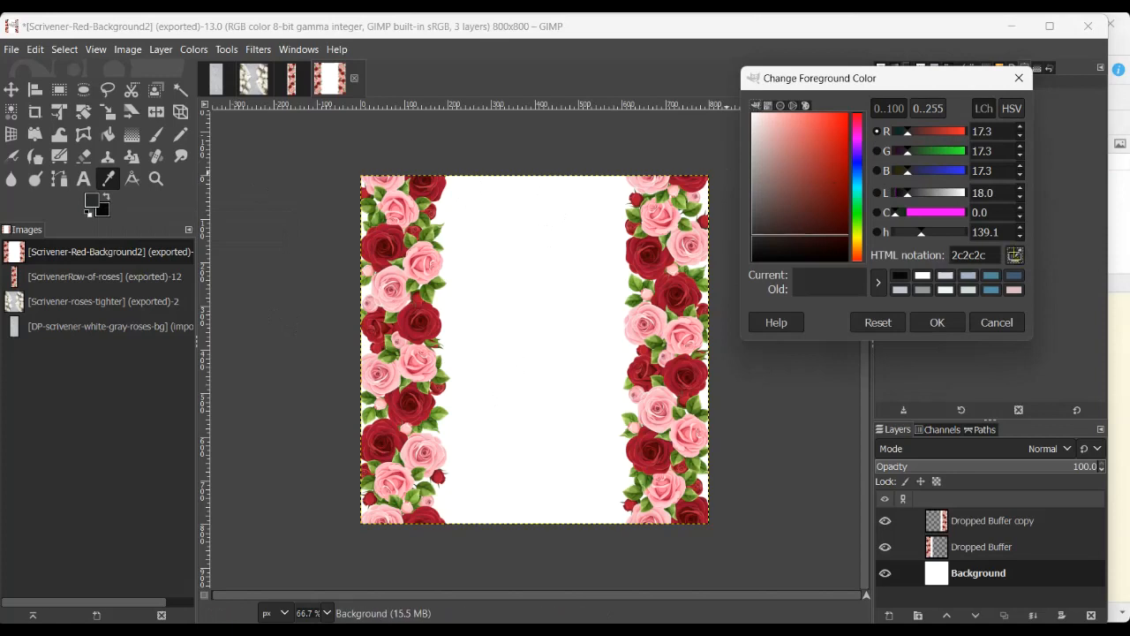
left_click(1016, 255)
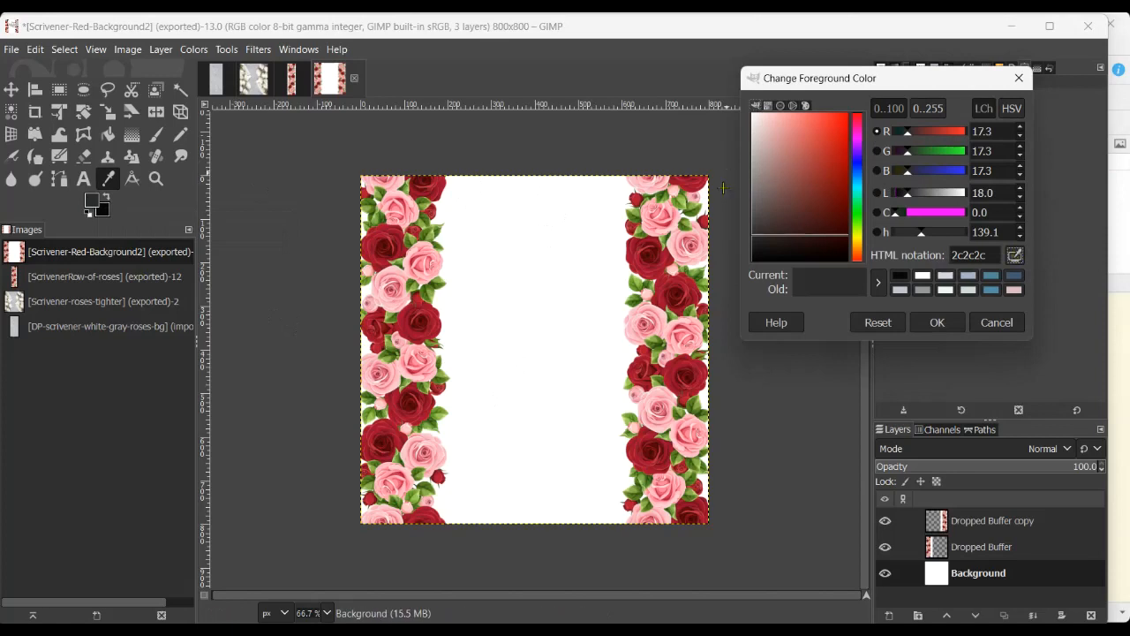
left_click(650, 253)
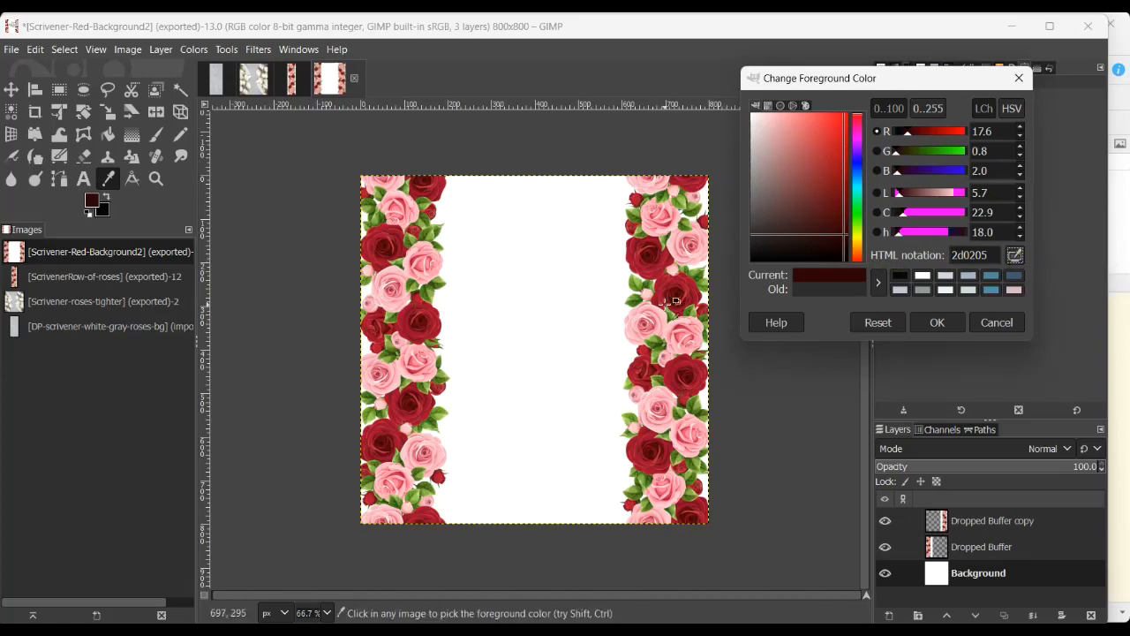
Consult the theme color codes in the Scrivener Changes note and accept the sampled foreground color.
mouse_move(626, 630)
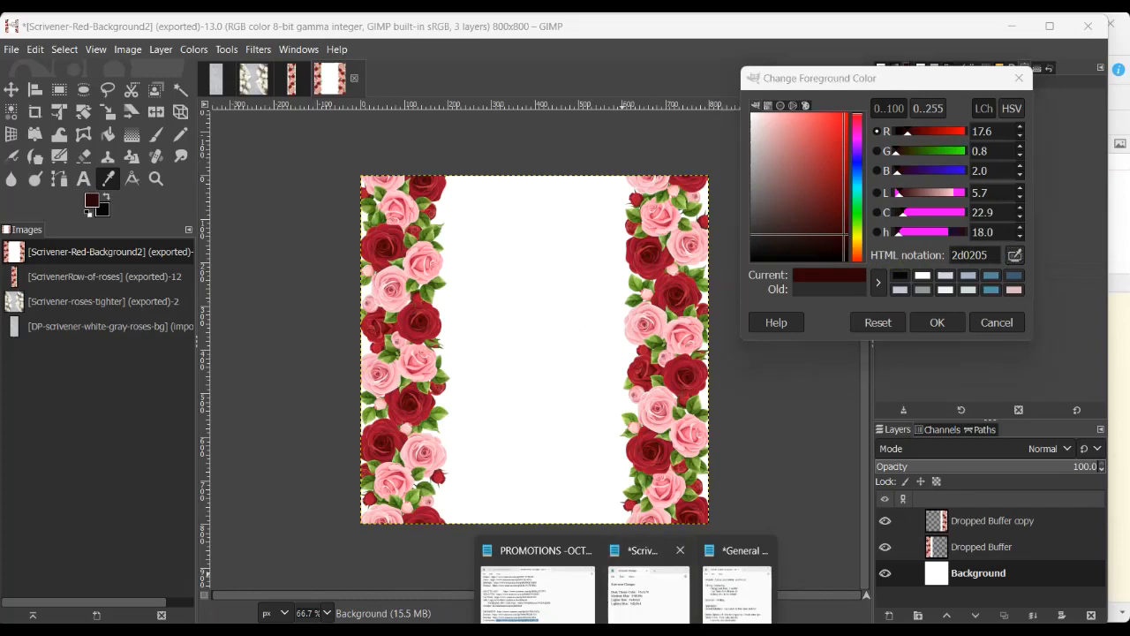
left_click(649, 574)
left_click_drag(616, 129, 330, 154)
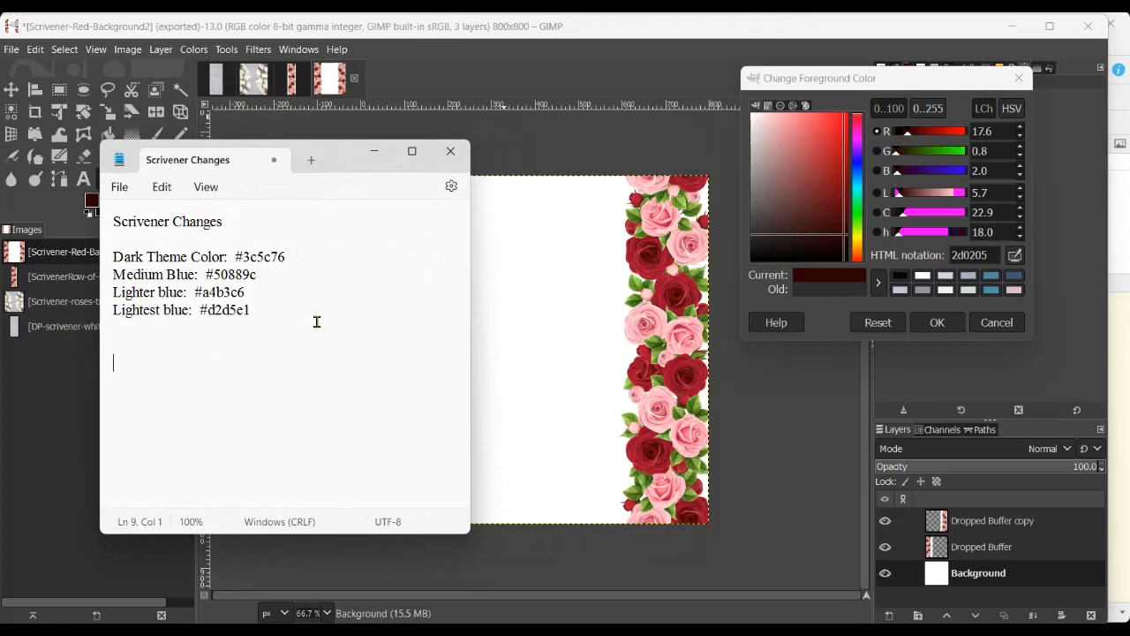
left_click(375, 151)
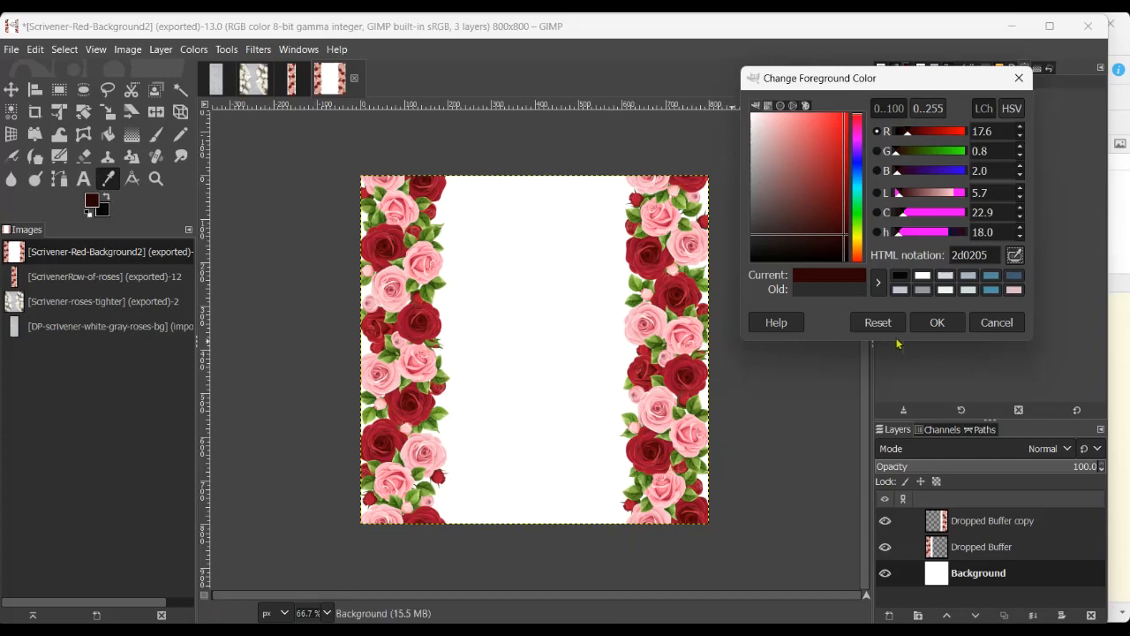
left_click(938, 323)
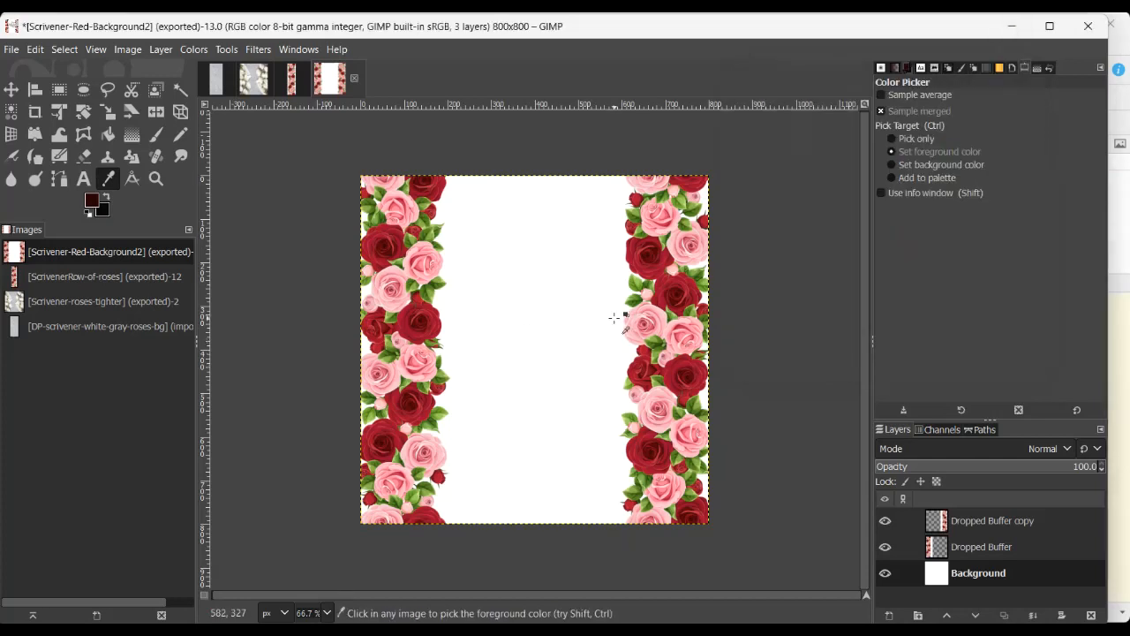
Switch to Scrivener and apply Scrivener-Red-Background.jpg as the texture of the main editor's fixed width background.
left_click(1013, 28)
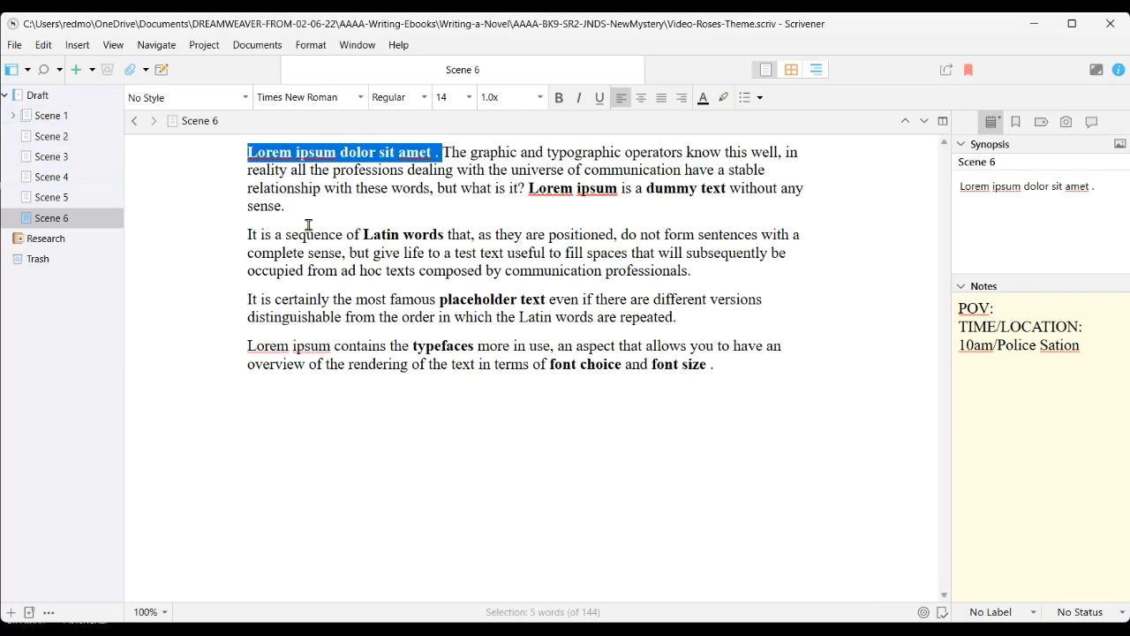
left_click(14, 46)
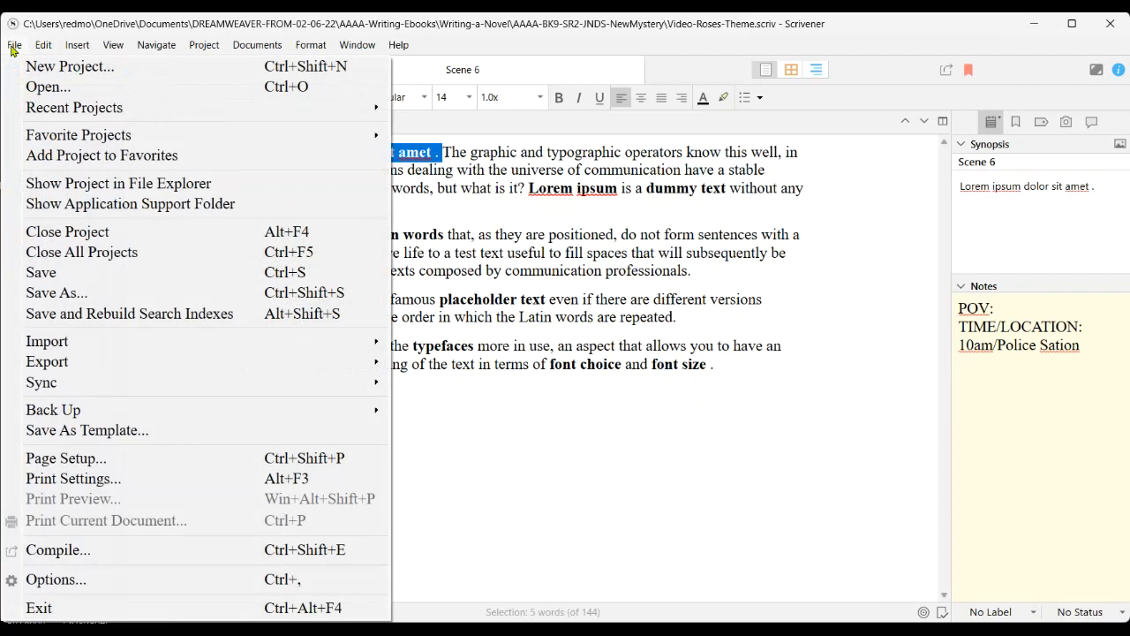
left_click(46, 582)
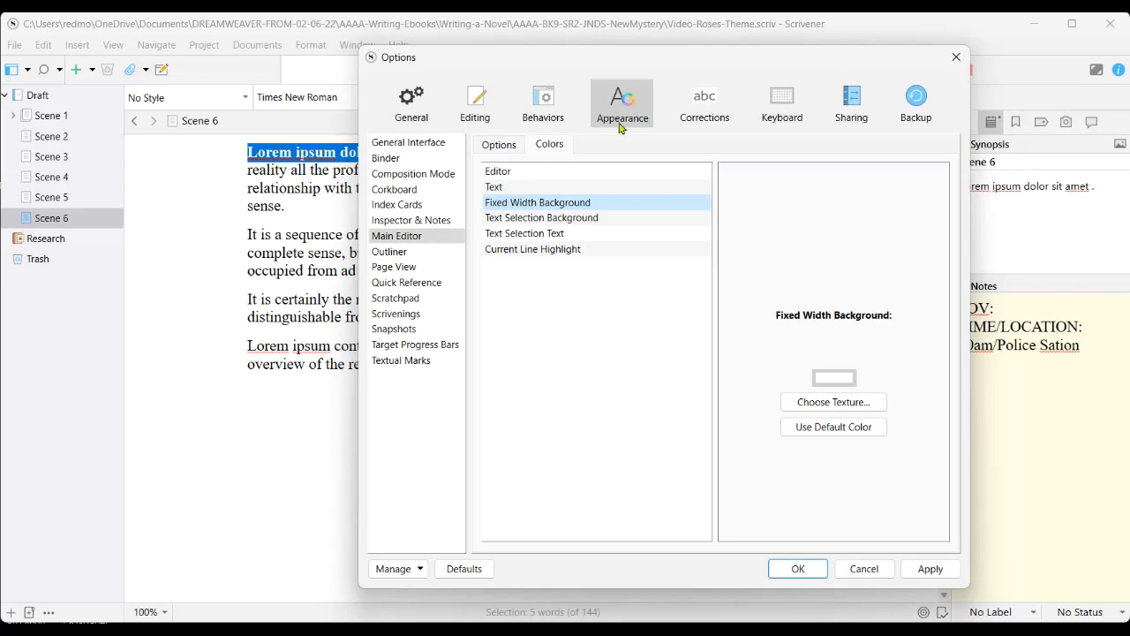
left_click(376, 239)
left_click(491, 203)
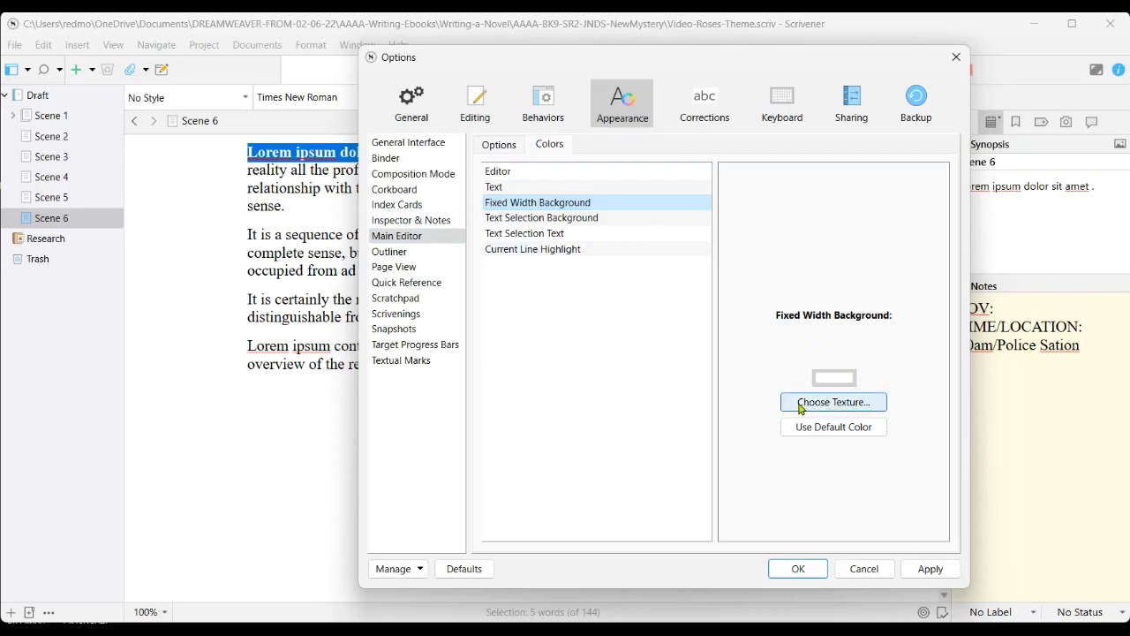
left_click(834, 409)
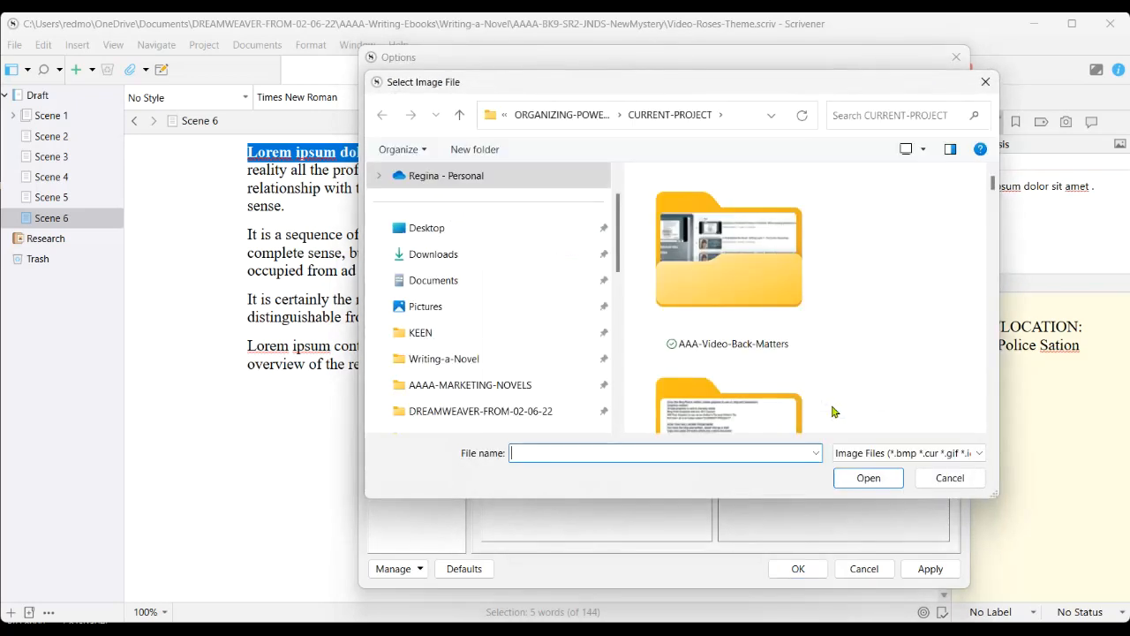
scroll(848, 324, "down", 10)
scroll(848, 325, "down", 3)
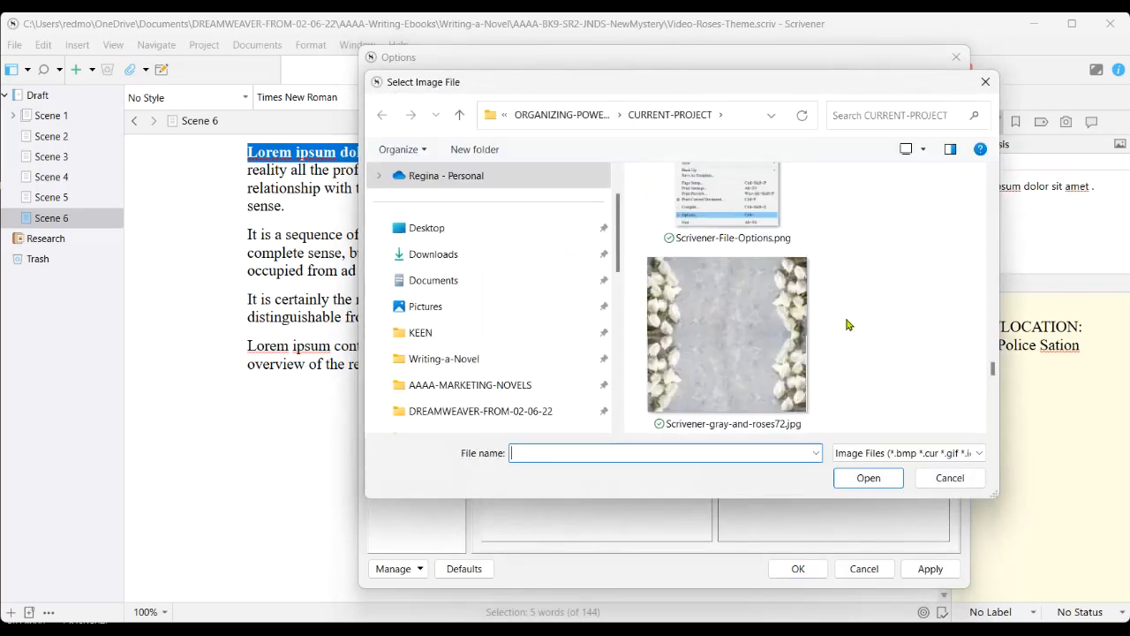
left_click(775, 333)
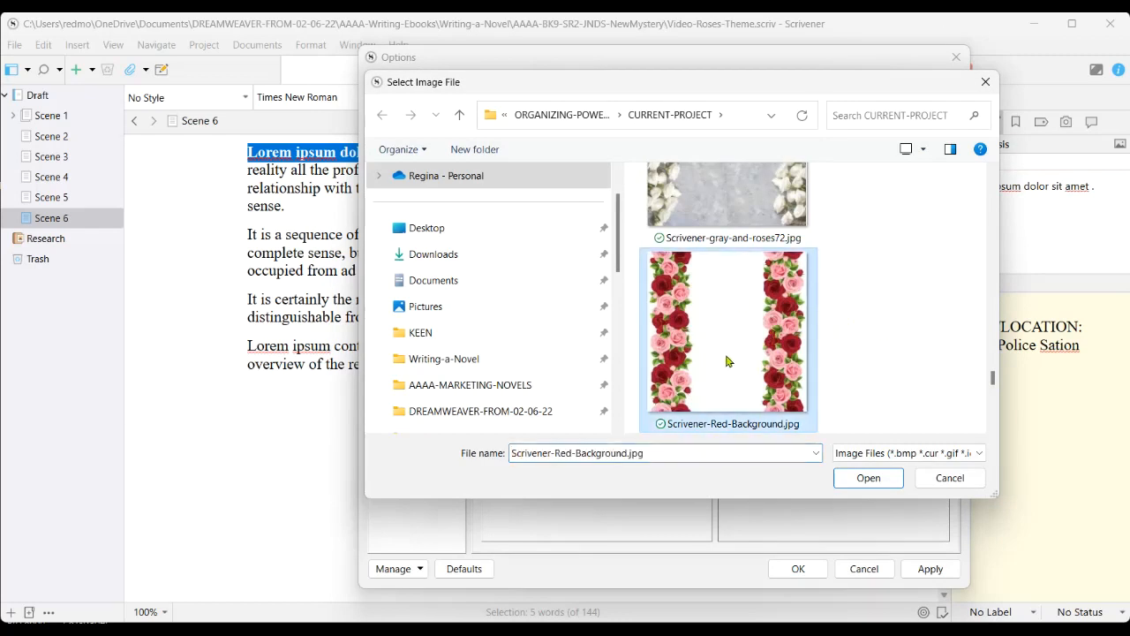
left_click(868, 478)
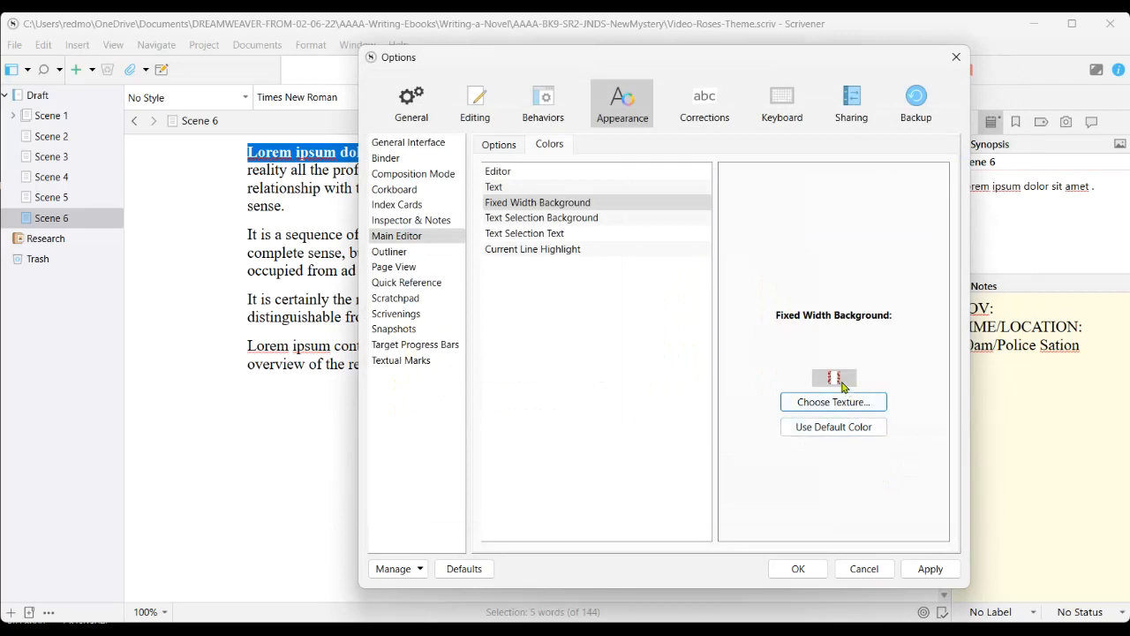
left_click(921, 570)
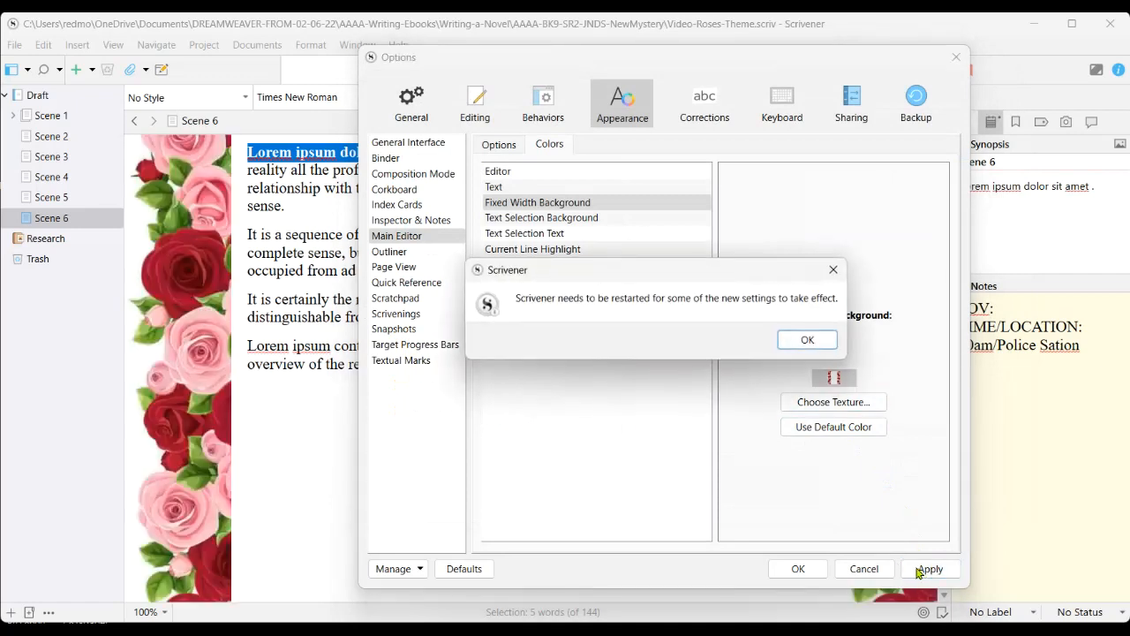
left_click(807, 341)
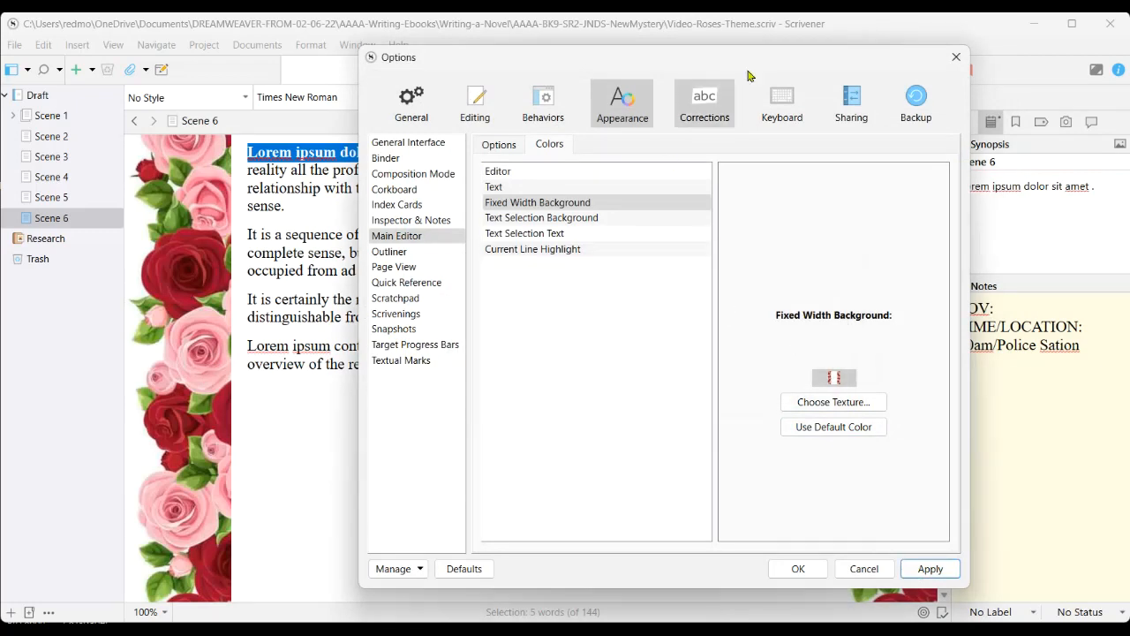
Set the Binder Background to the dark red custom color #680811 and apply it.
left_click_drag(767, 65, 701, 67)
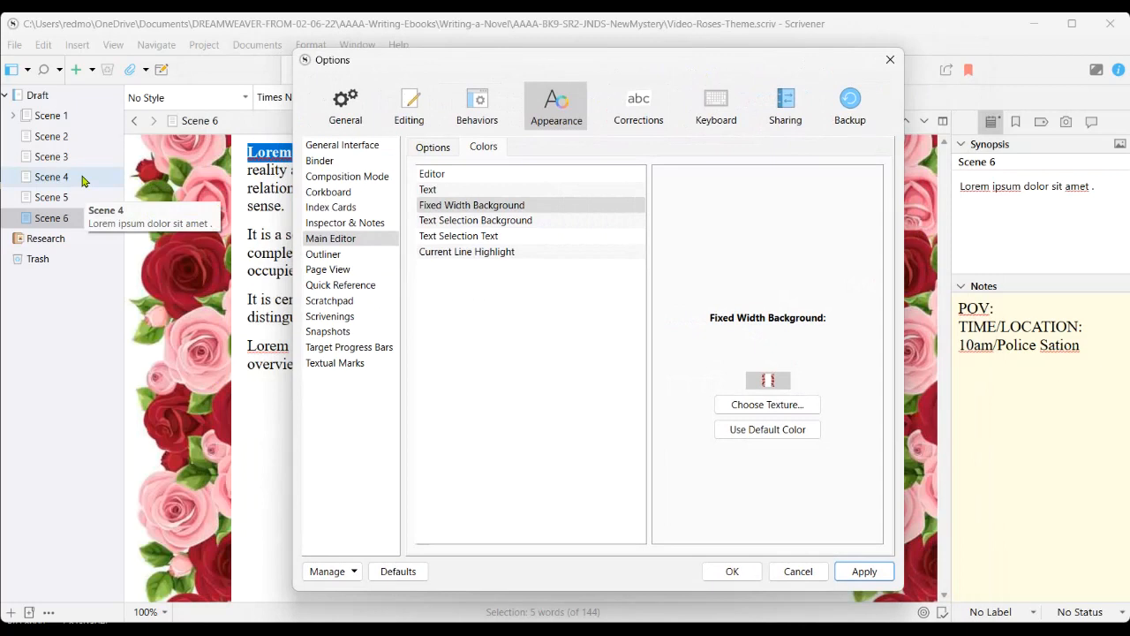
left_click(331, 162)
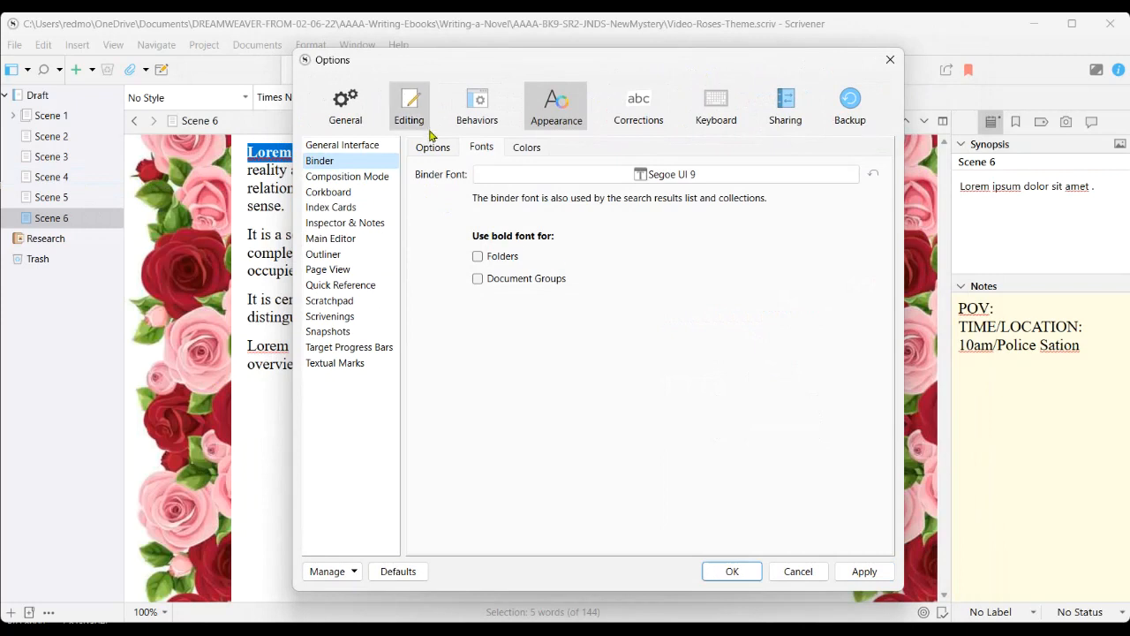
left_click(528, 148)
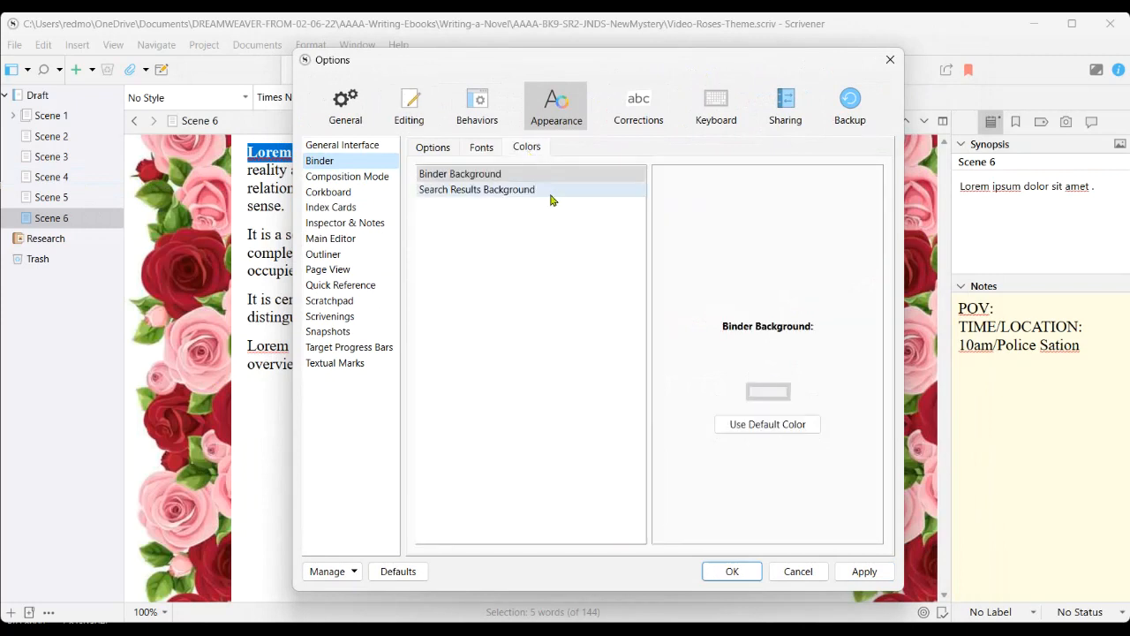
left_click(434, 157)
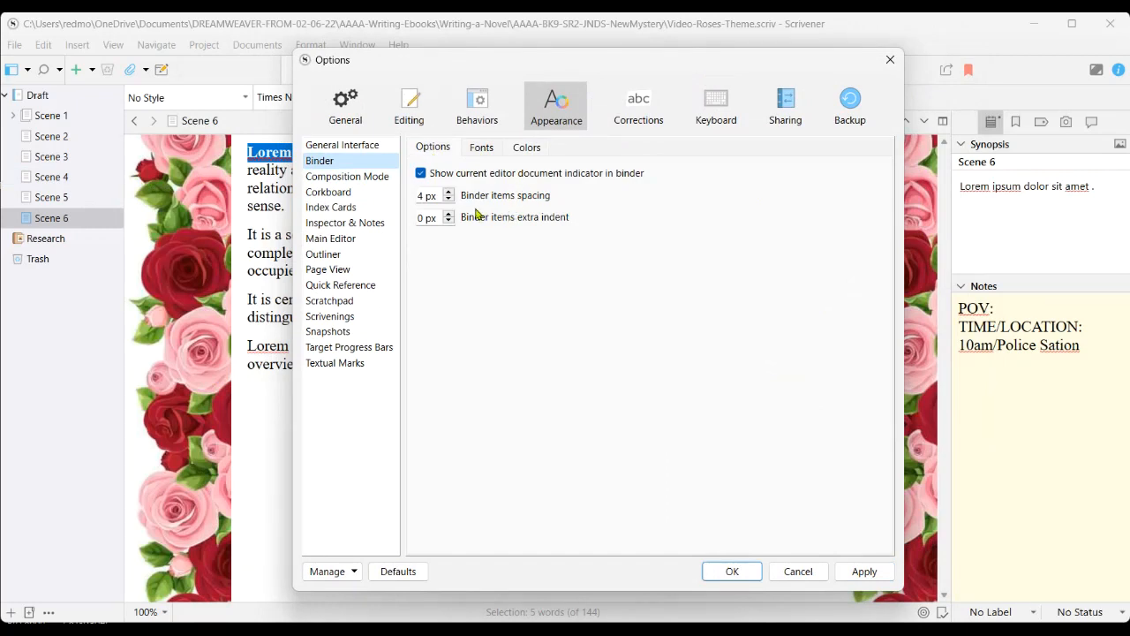
left_click(527, 150)
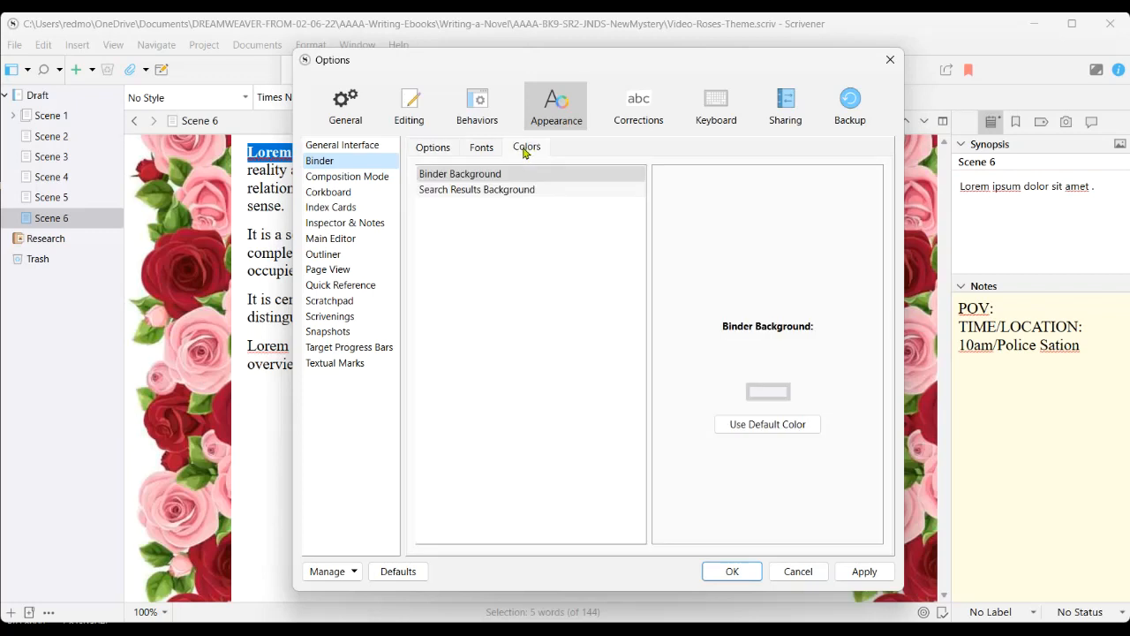
left_click(512, 180)
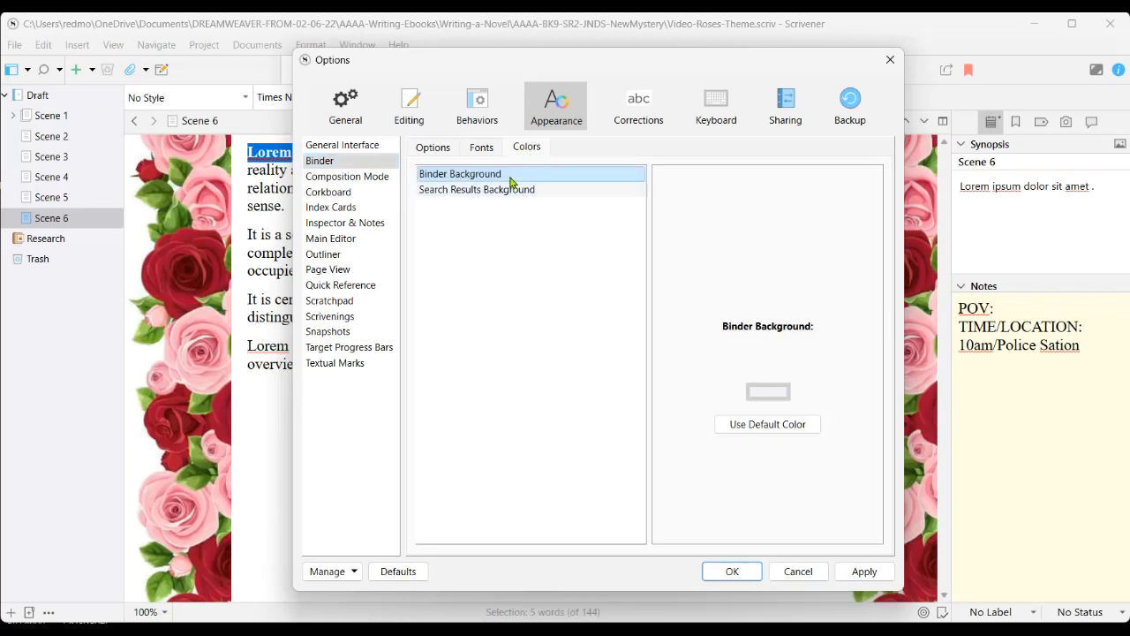
left_click(768, 391)
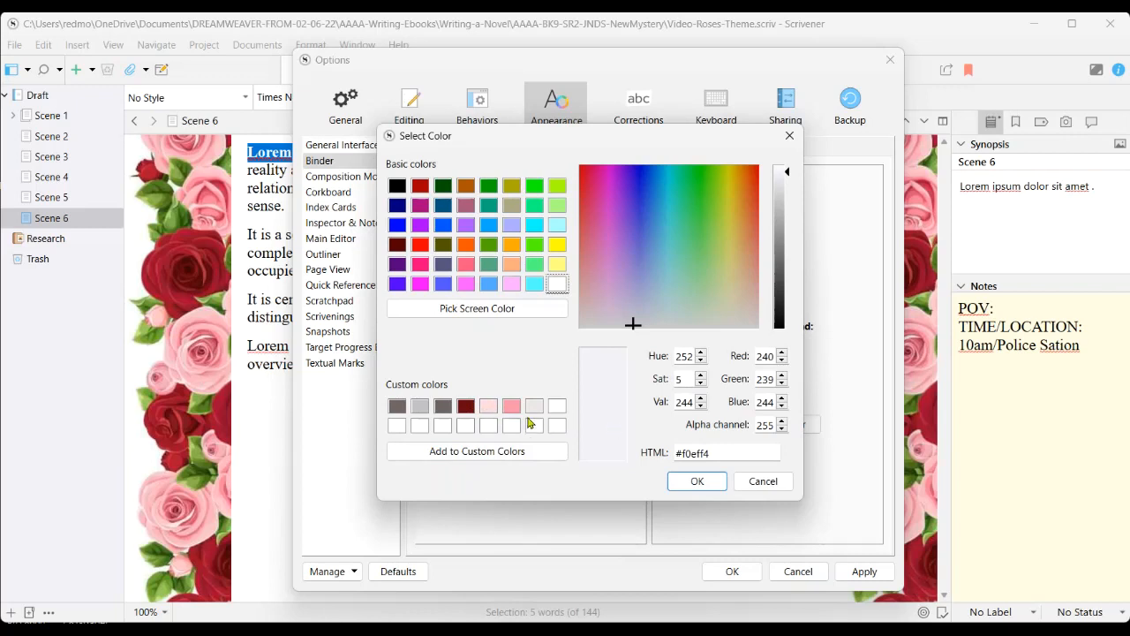
left_click(466, 408)
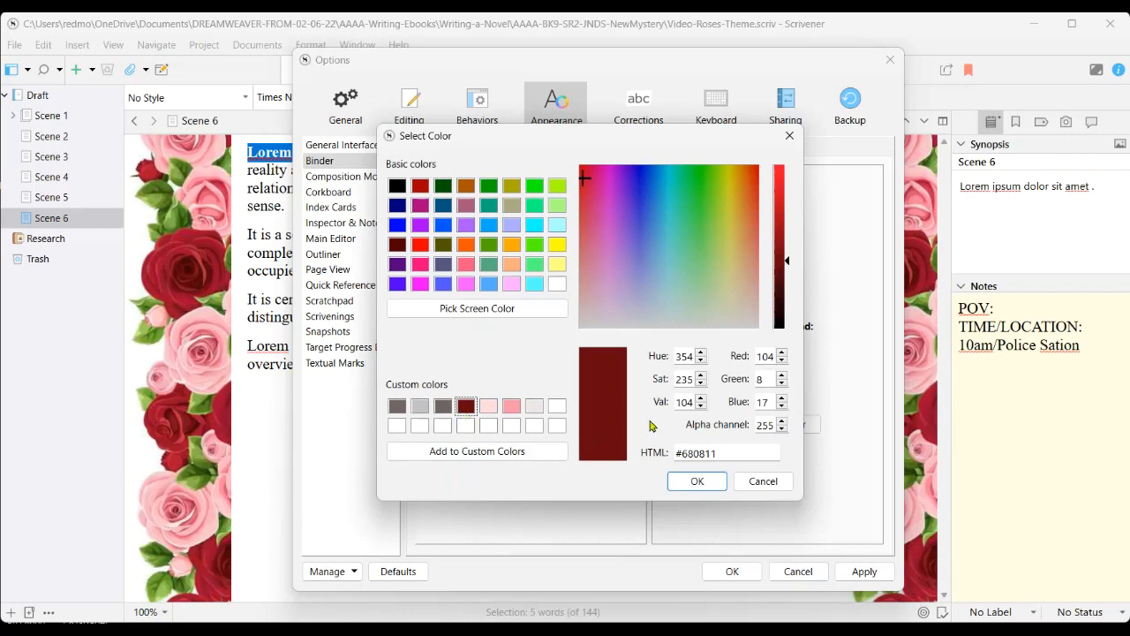
left_click(686, 487)
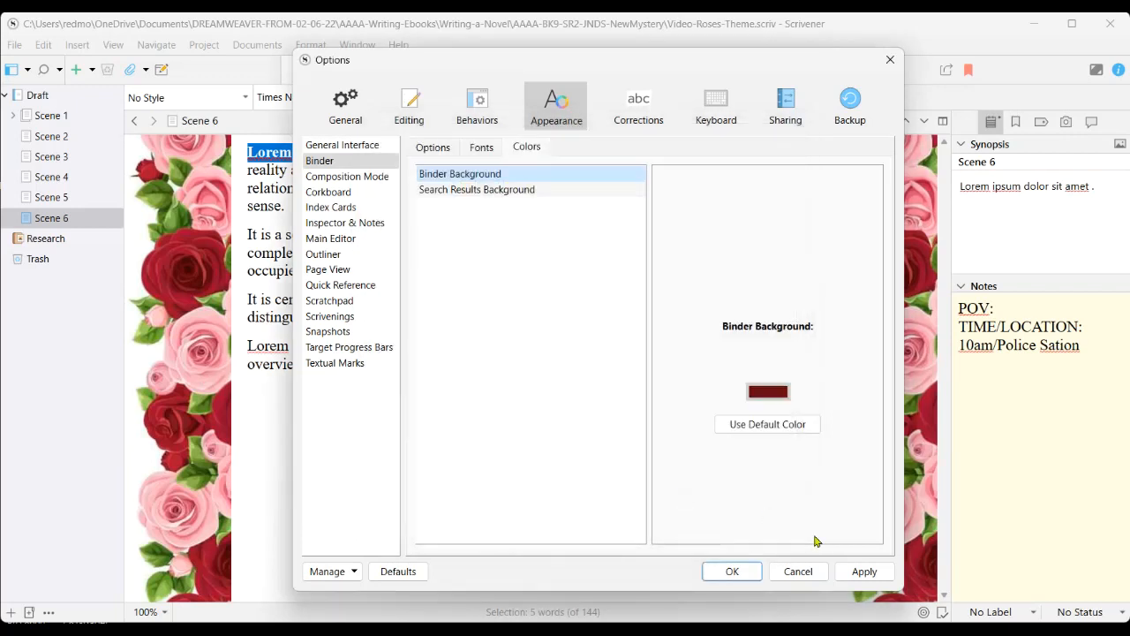
left_click(864, 572)
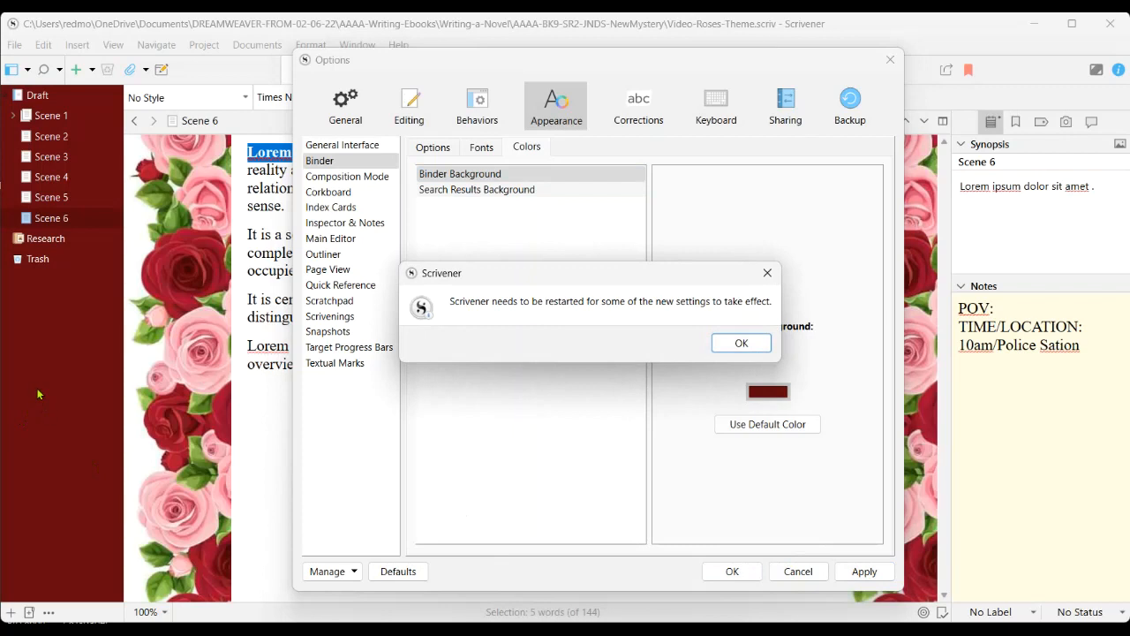
left_click(725, 349)
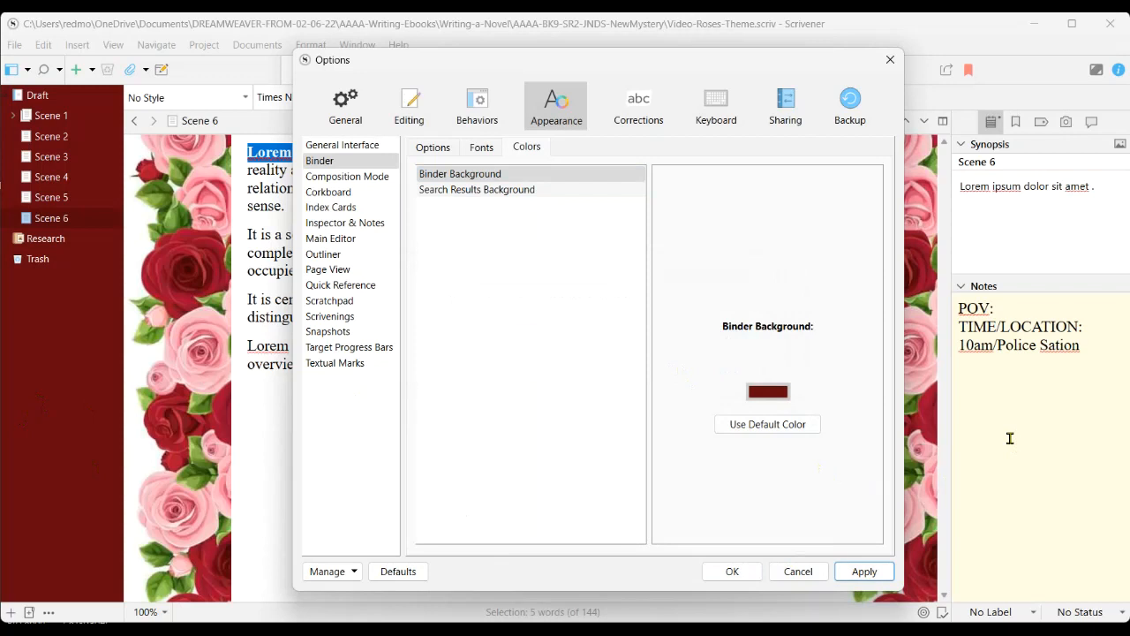
Set the inspector's Notes Background to the pink custom color #f792a7 and apply it.
left_click(332, 230)
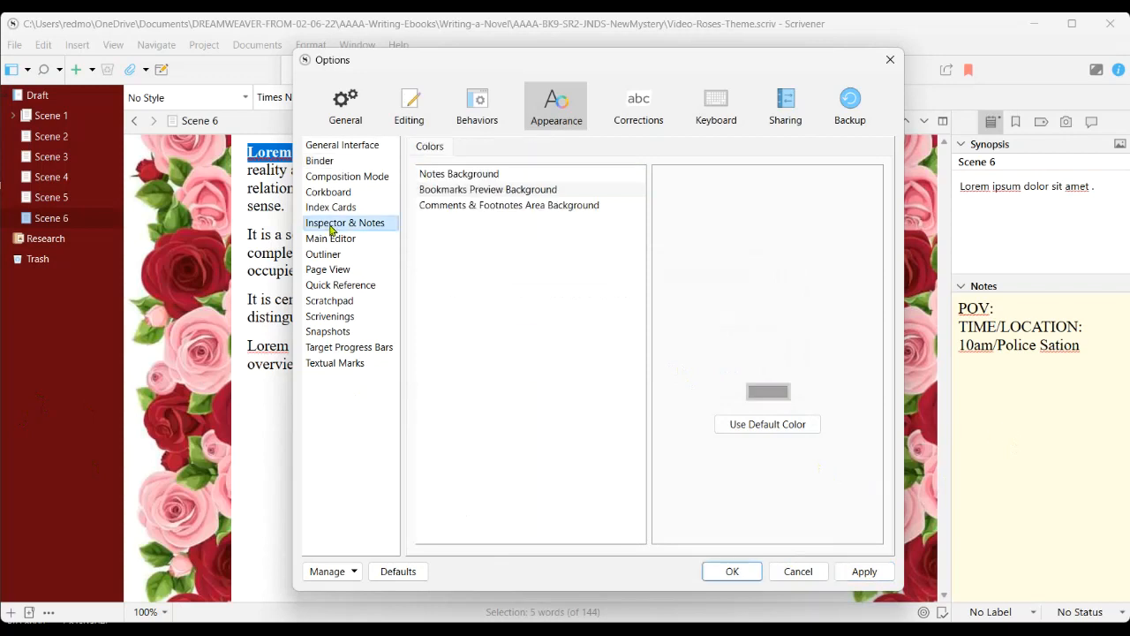
left_click(437, 179)
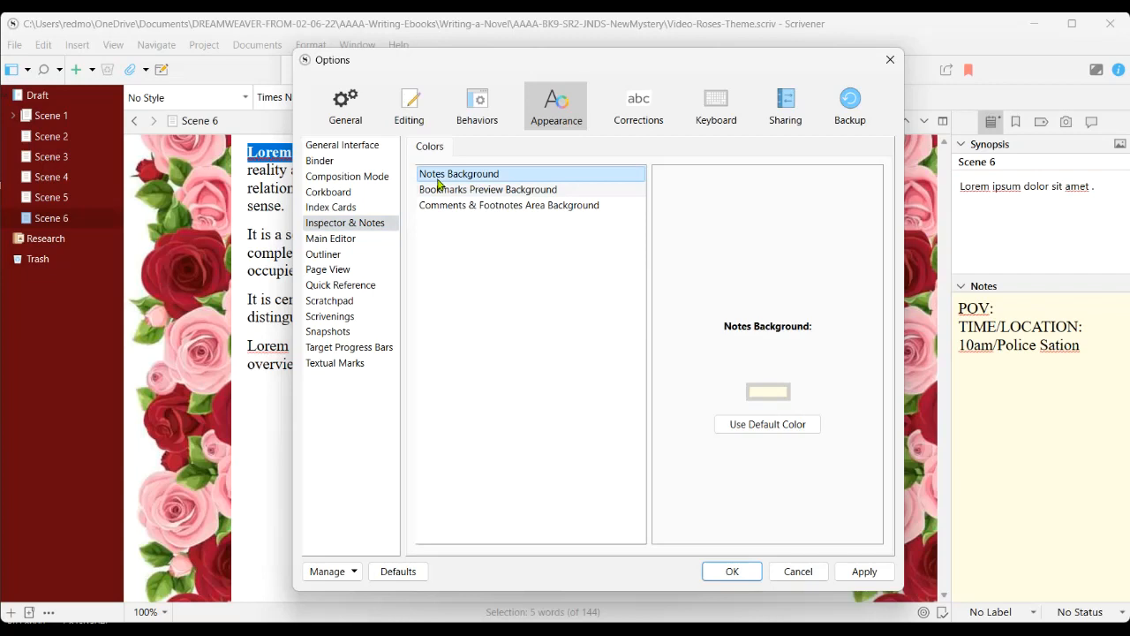
left_click(783, 393)
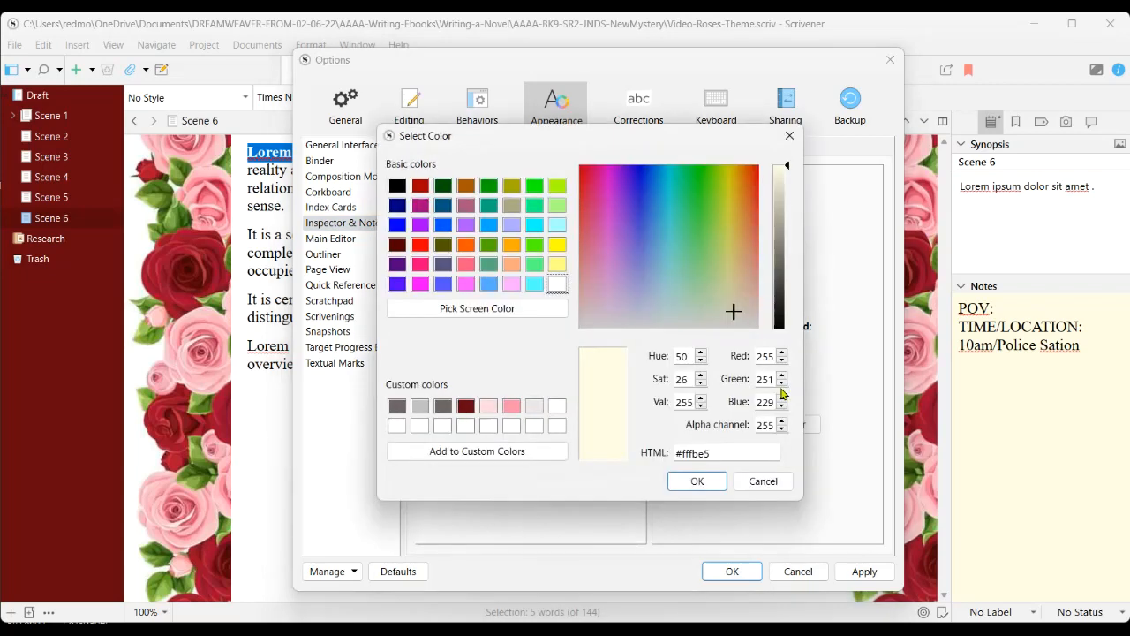
left_click(512, 411)
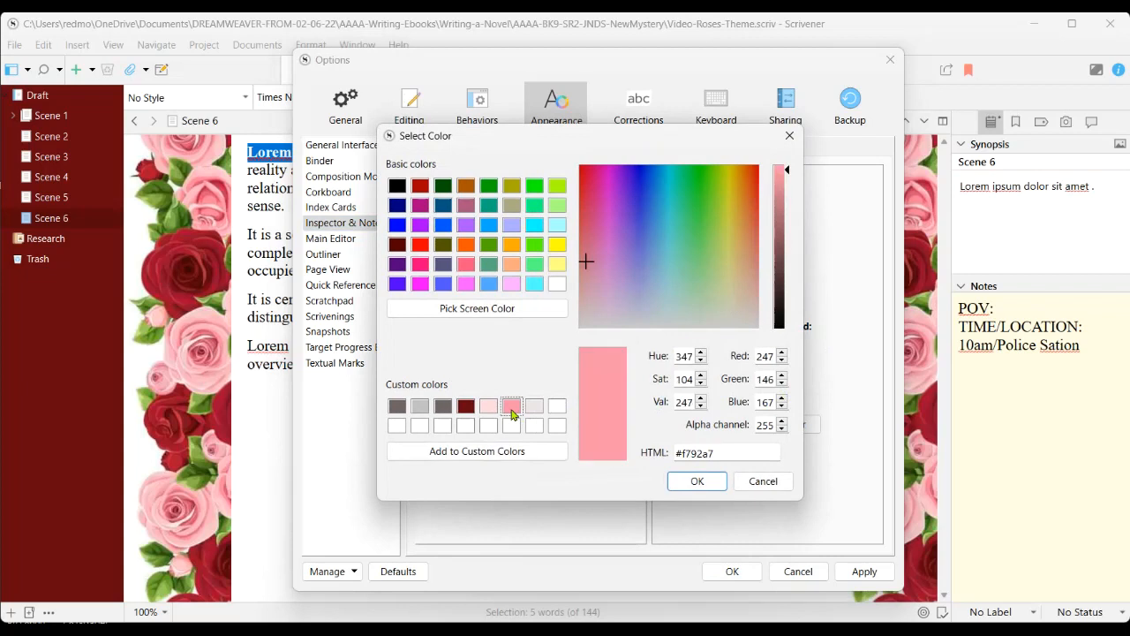
left_click(696, 483)
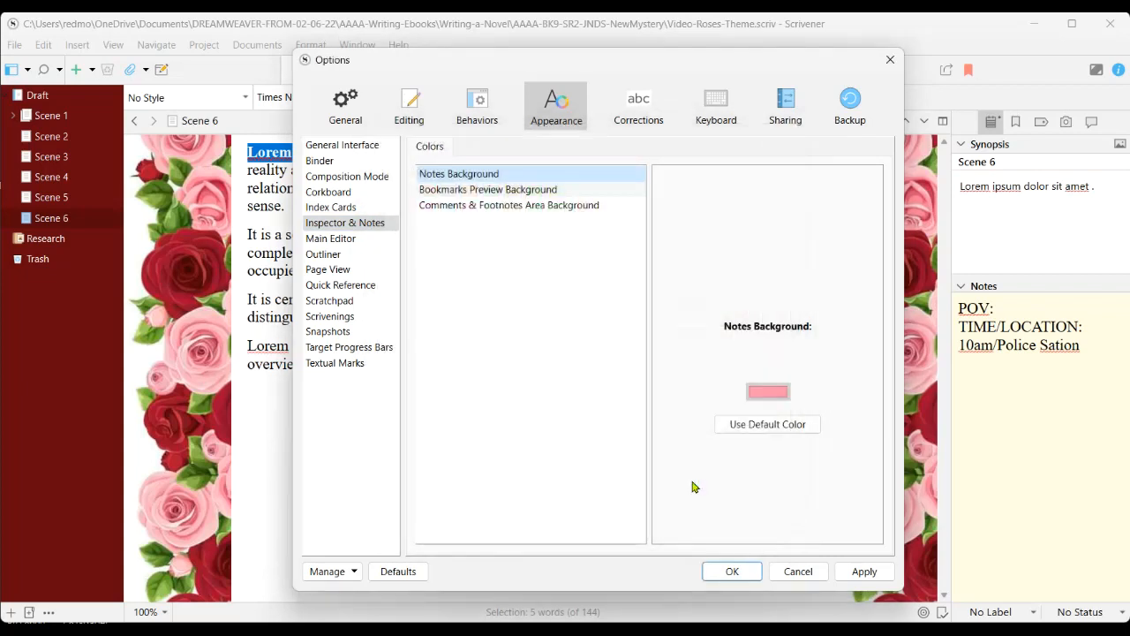
left_click(855, 572)
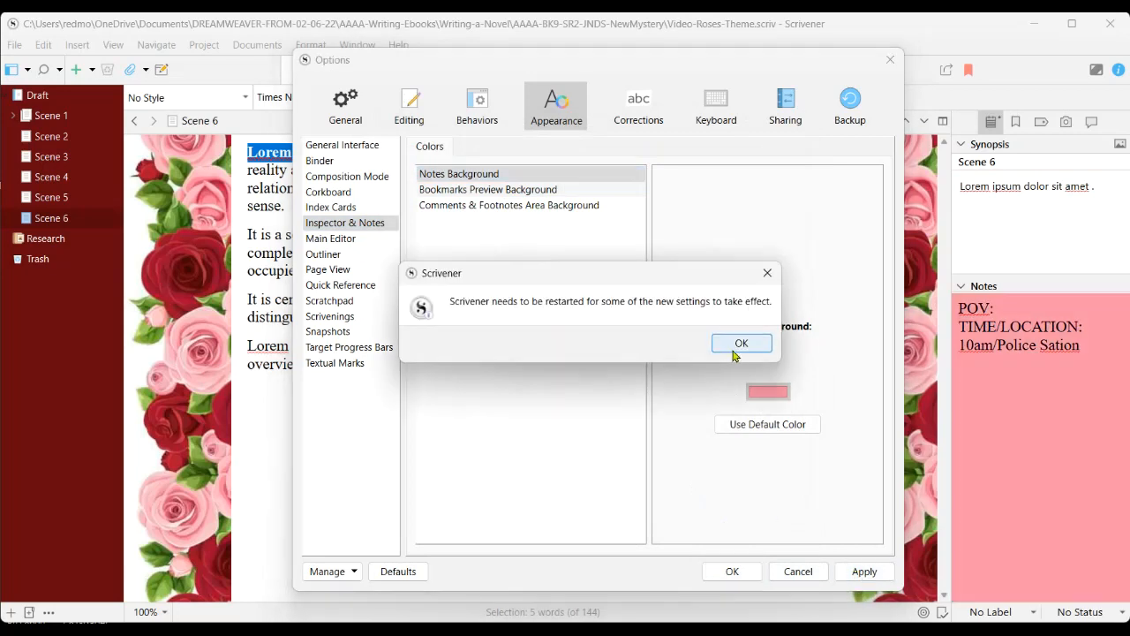
left_click(737, 346)
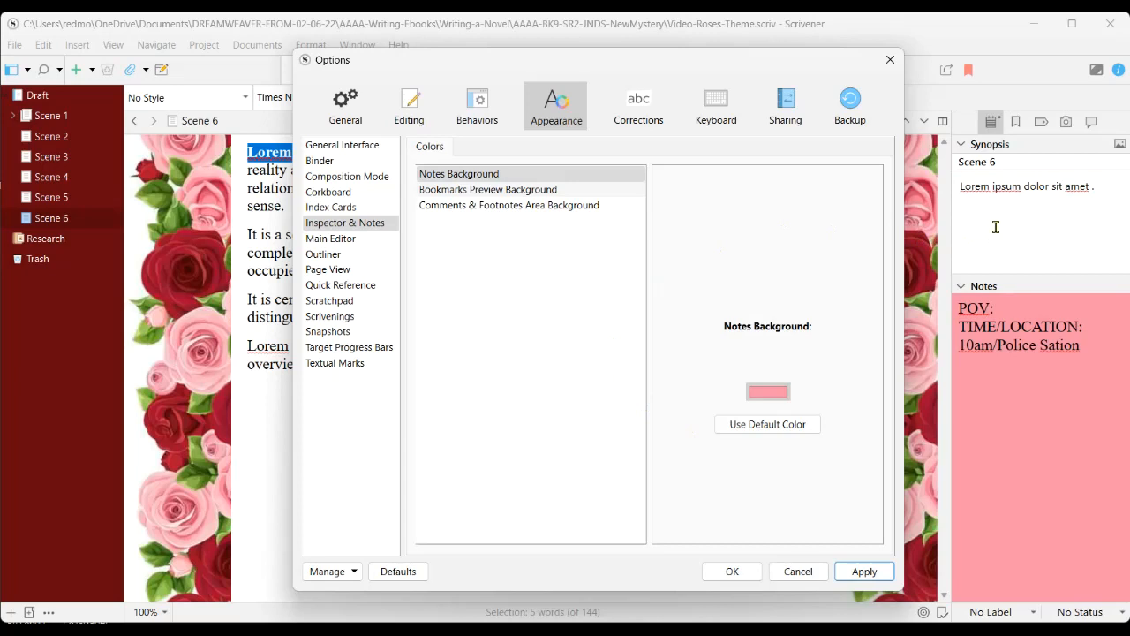
Set the index cards' Background to the pale custom color #ece5e4 and apply it.
left_click(340, 212)
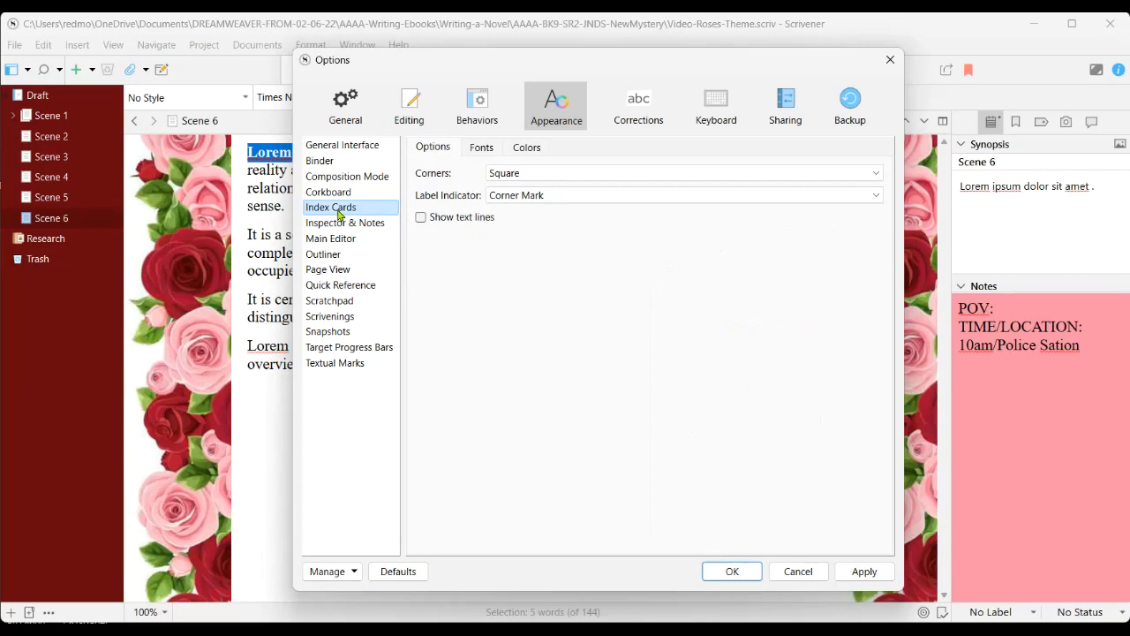
left_click(533, 150)
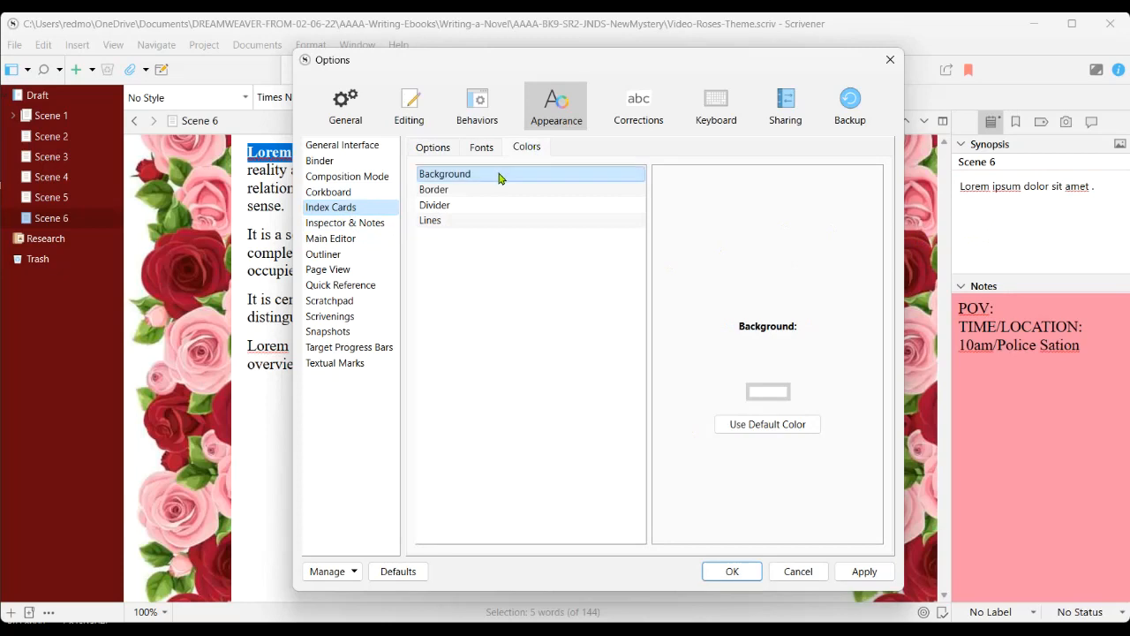
left_click(500, 176)
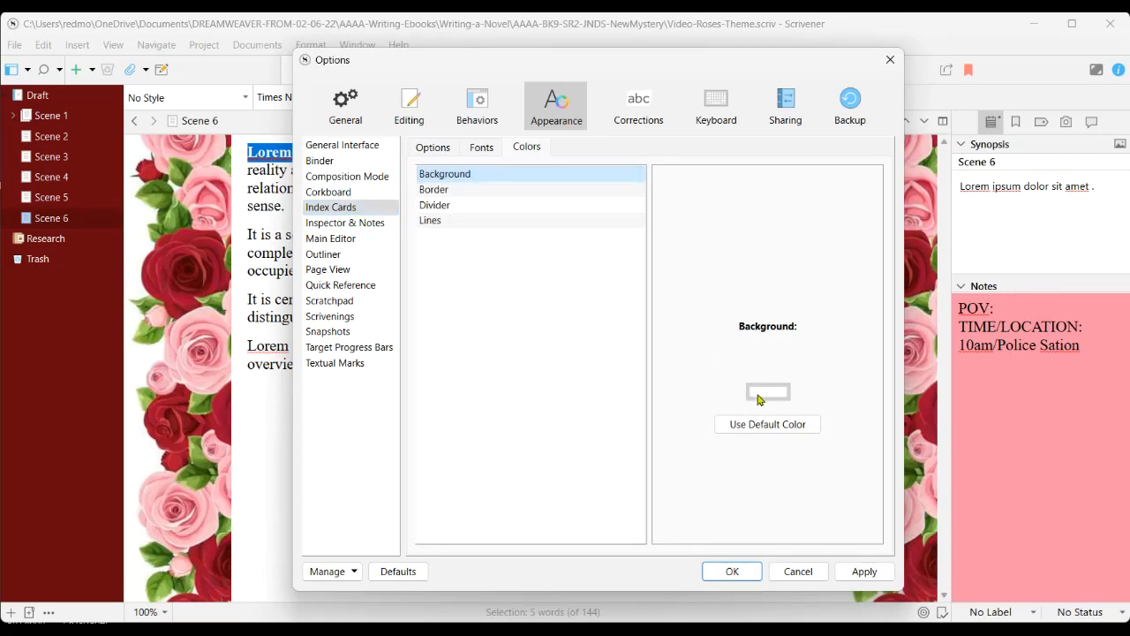
left_click(767, 391)
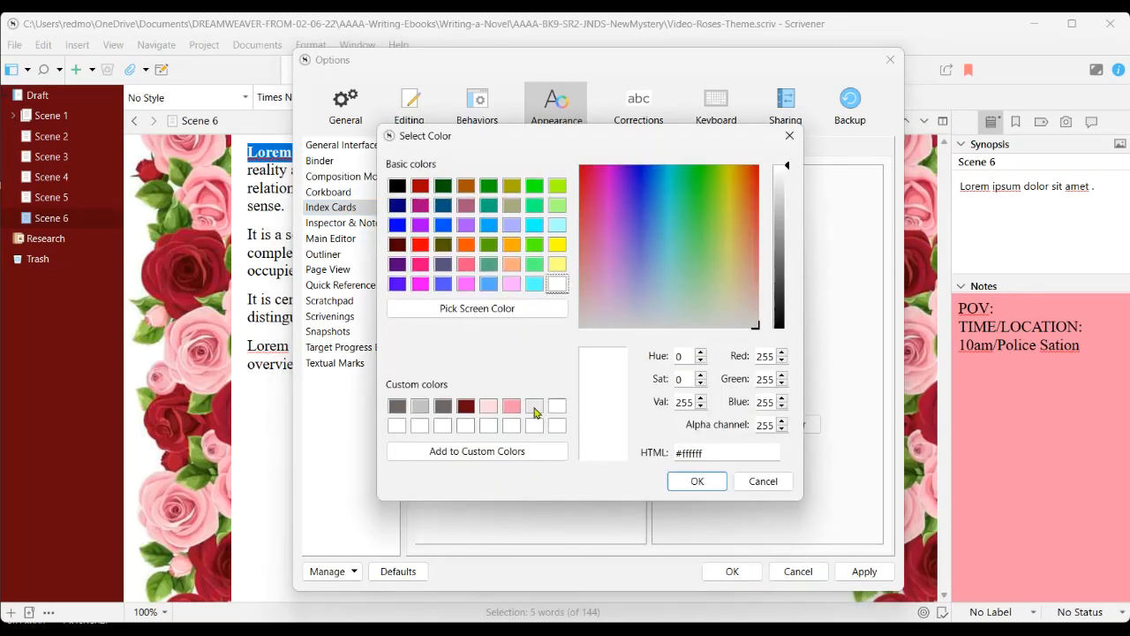
left_click(534, 408)
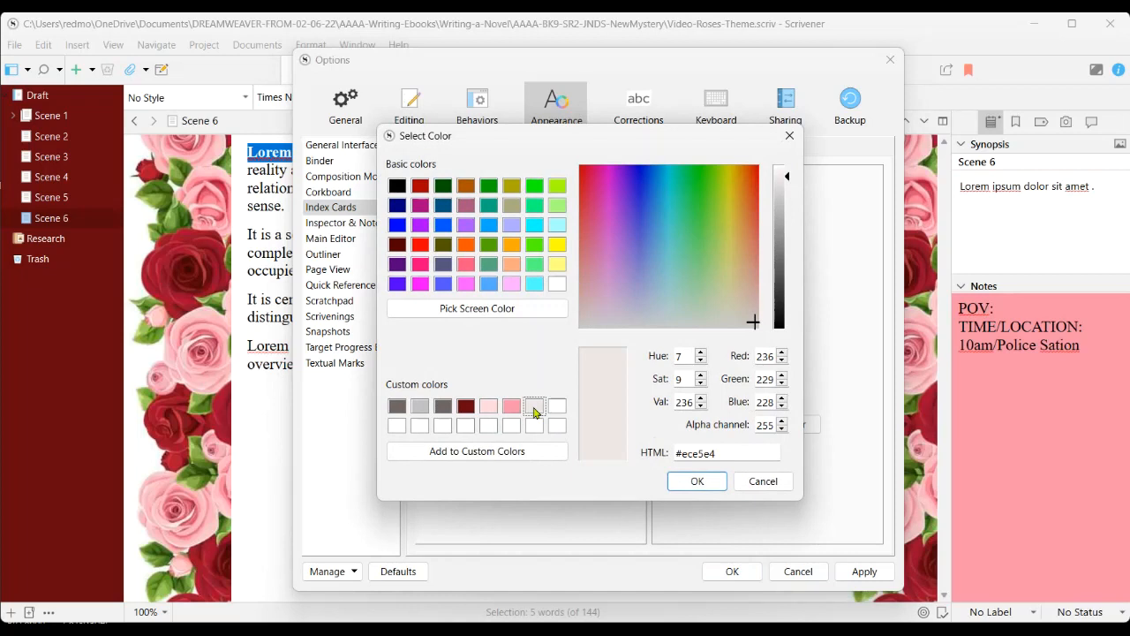
left_click(695, 481)
left_click(848, 575)
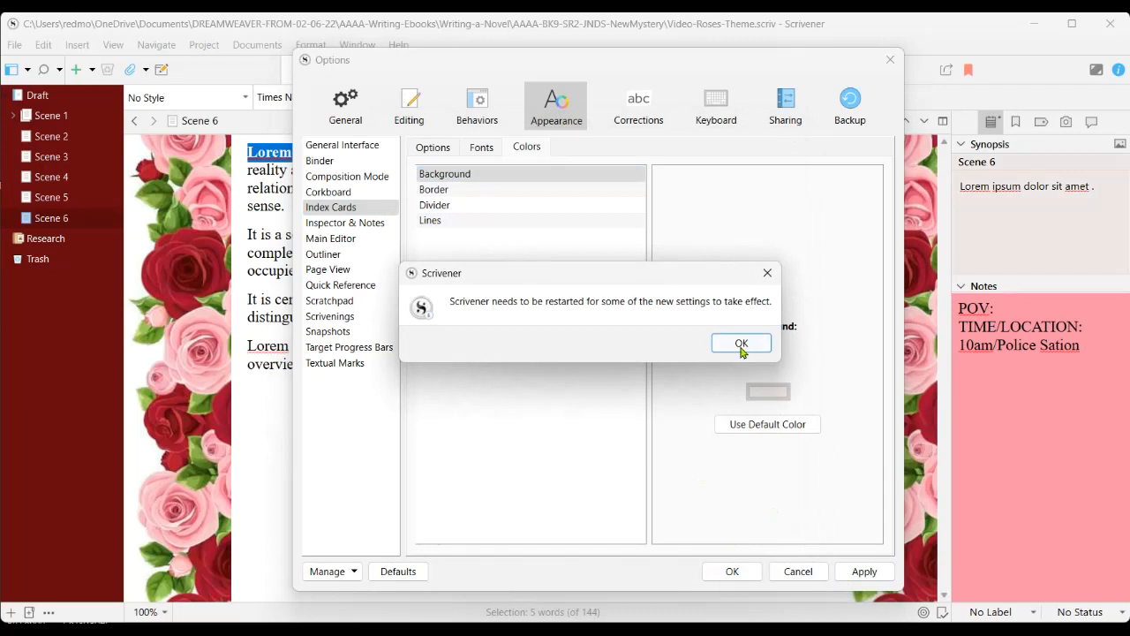
left_click(741, 345)
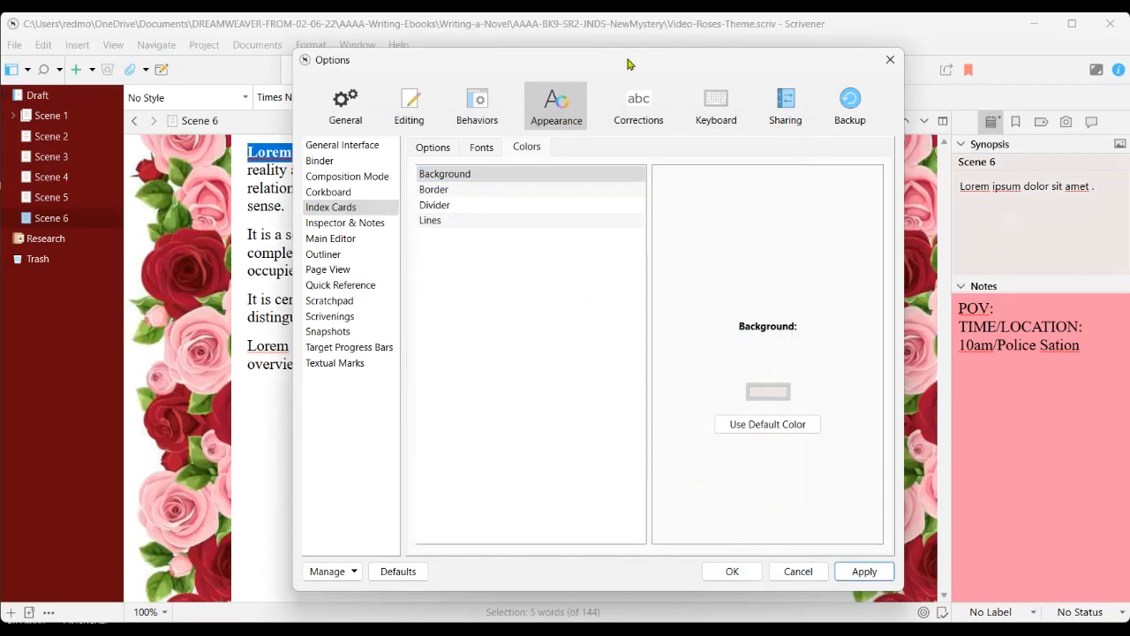
Display the Draft folder's scenes as index cards on the corkboard.
left_click_drag(631, 65, 757, 144)
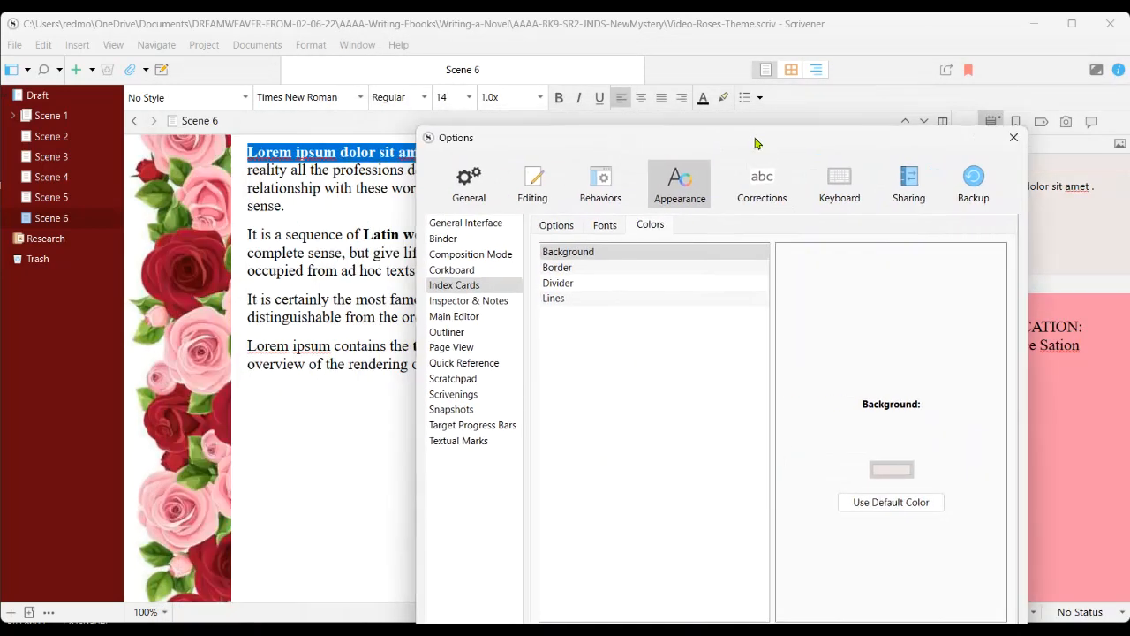
left_click(791, 69)
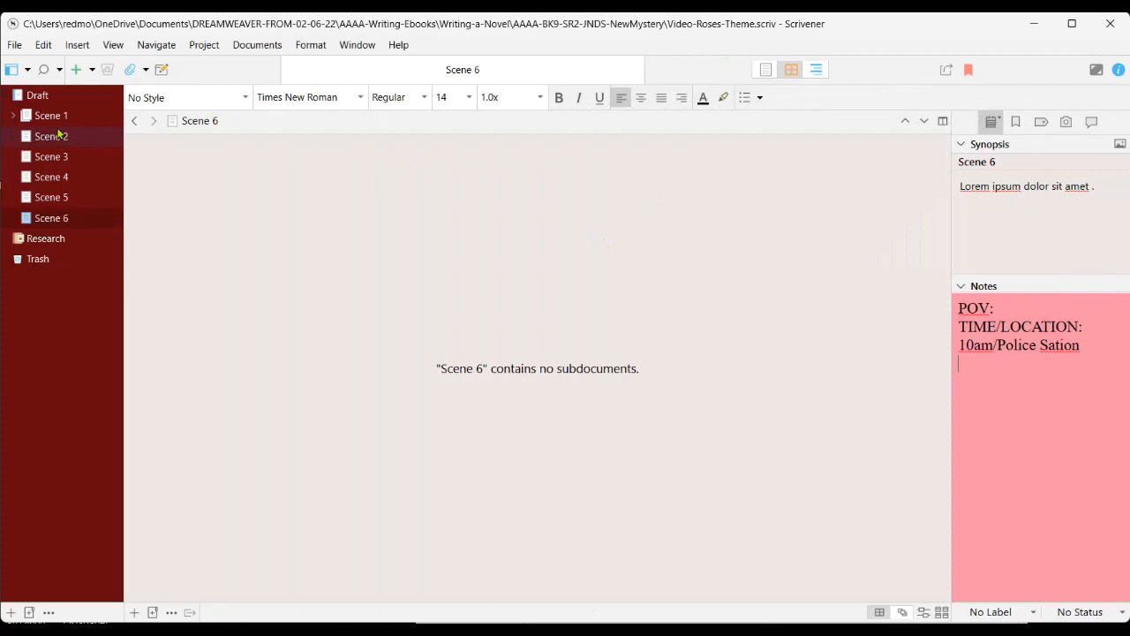
left_click(45, 116)
left_click(54, 94)
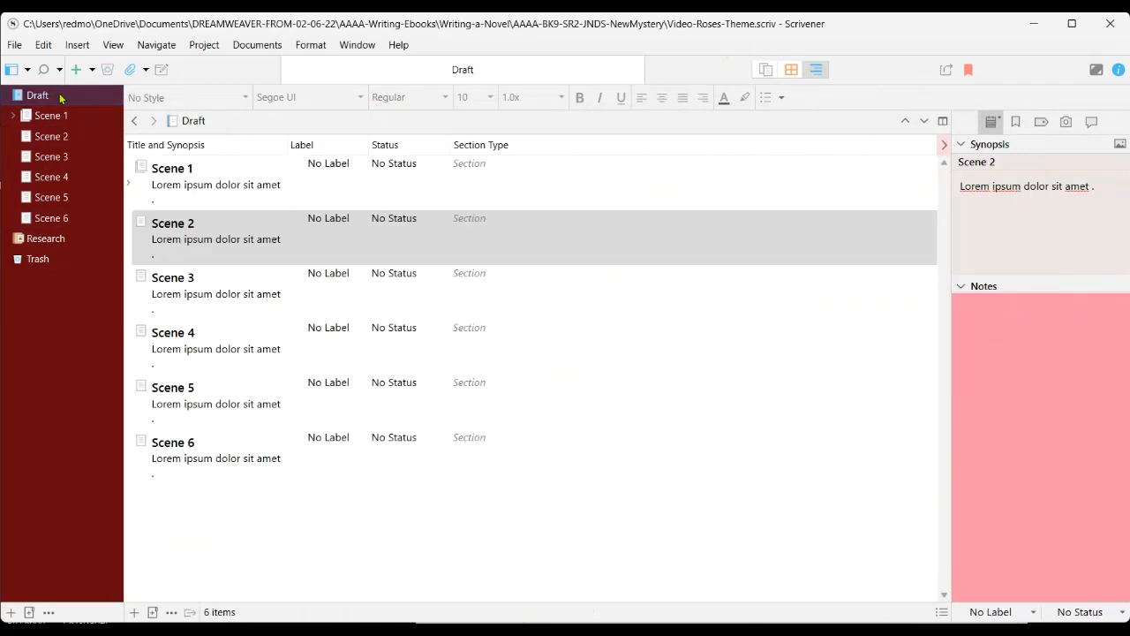
left_click(792, 69)
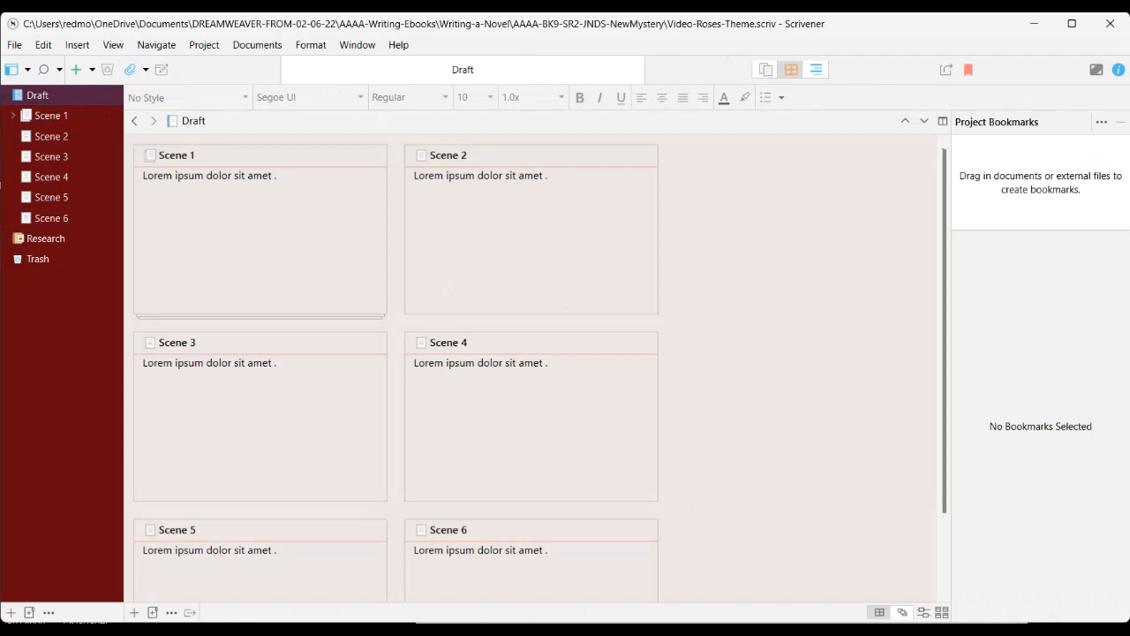
Return to the Appearance options and set the Corkboard Background to the dark red custom color #680811.
key("ctrl+comma")
left_click_drag(803, 147, 885, 54)
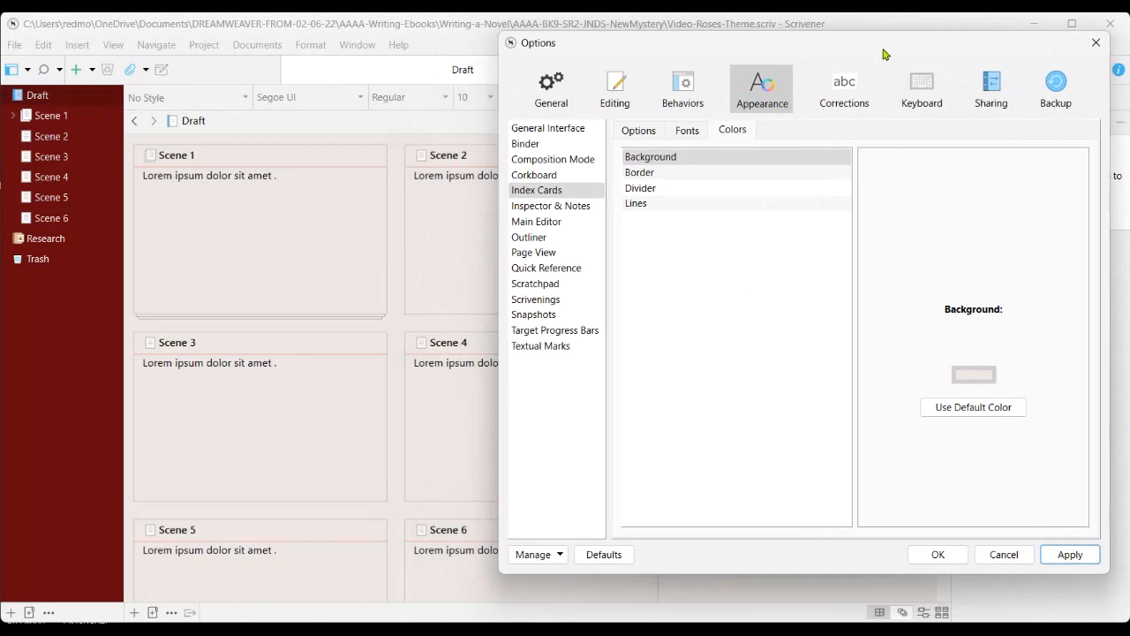
left_click(540, 176)
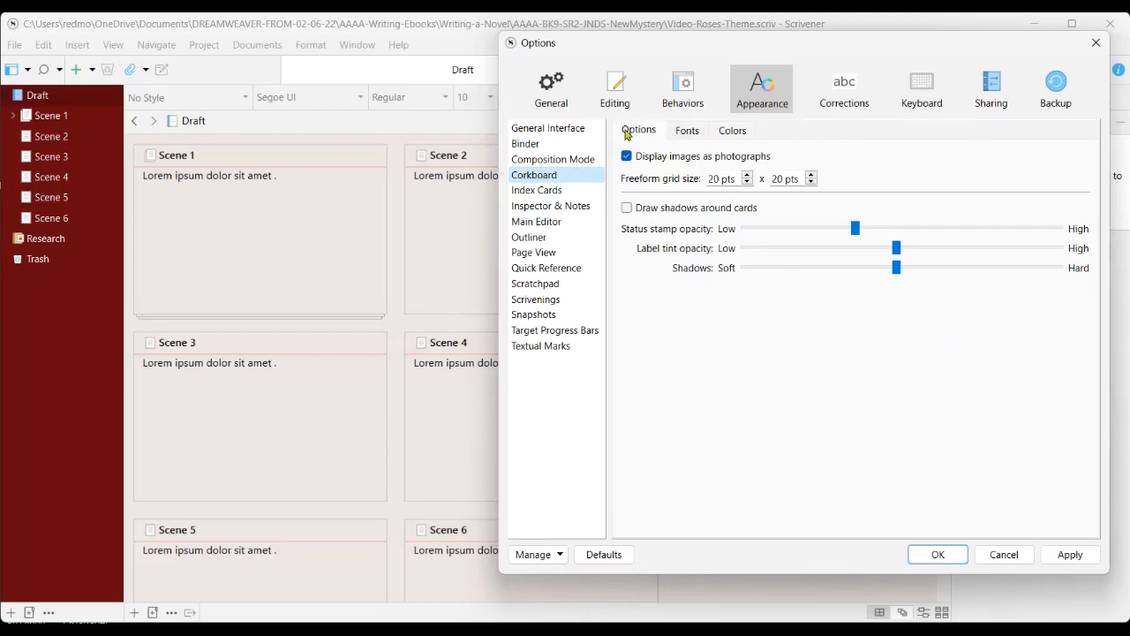
left_click(686, 137)
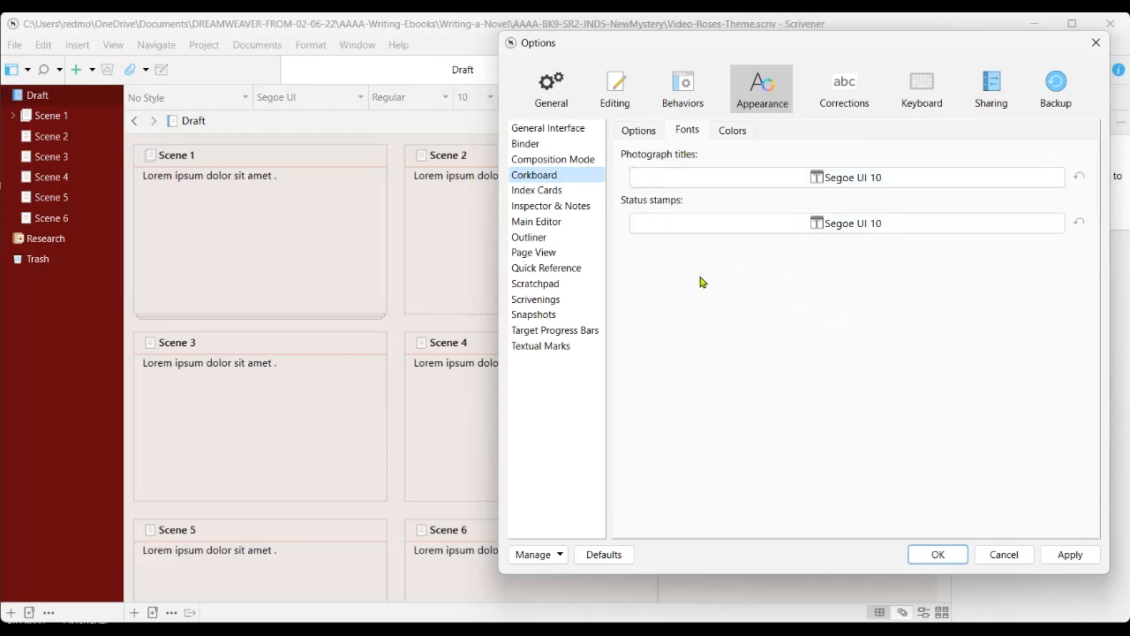
left_click(729, 131)
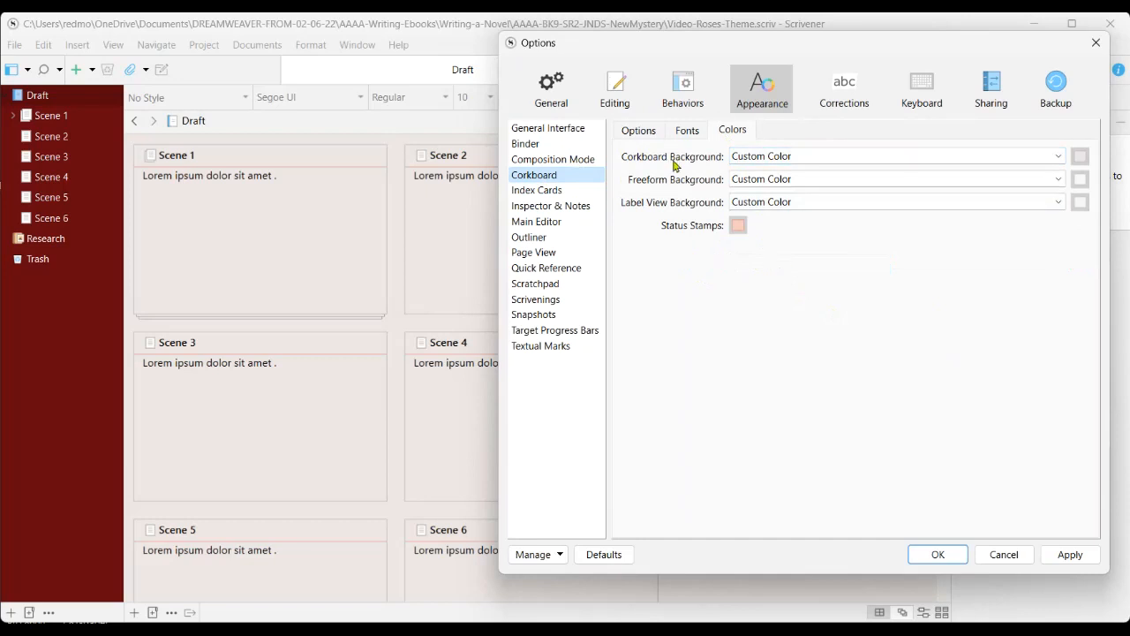
left_click(1079, 157)
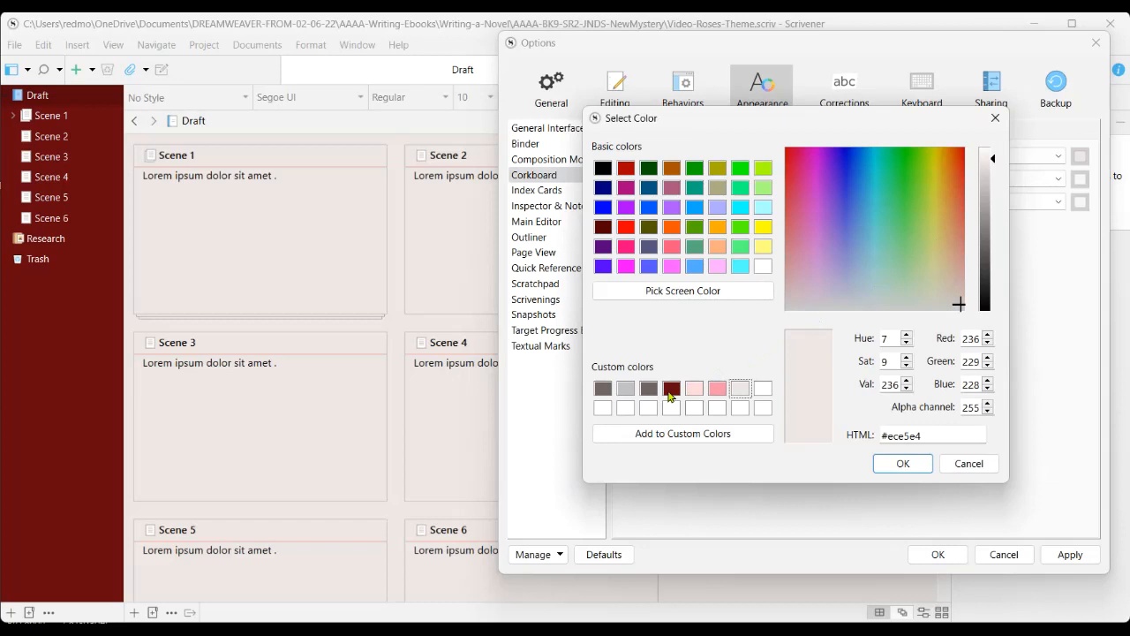
left_click(670, 388)
left_click(903, 468)
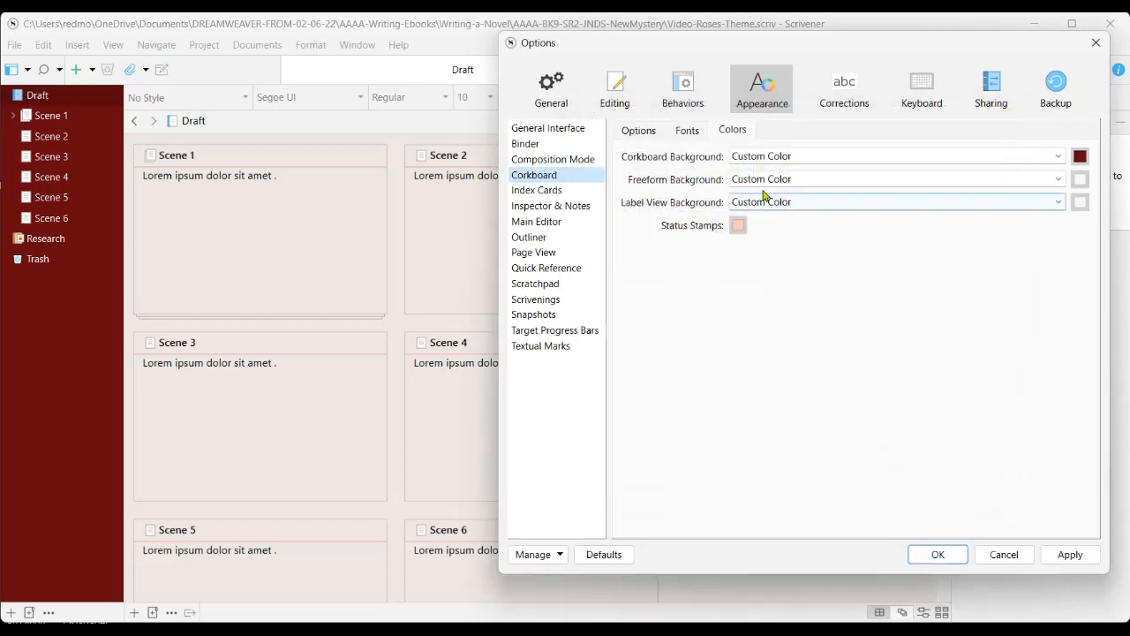
Set the corkboard's Freeform Background and Label View Background to the dark red custom color #680811.
left_click(1080, 183)
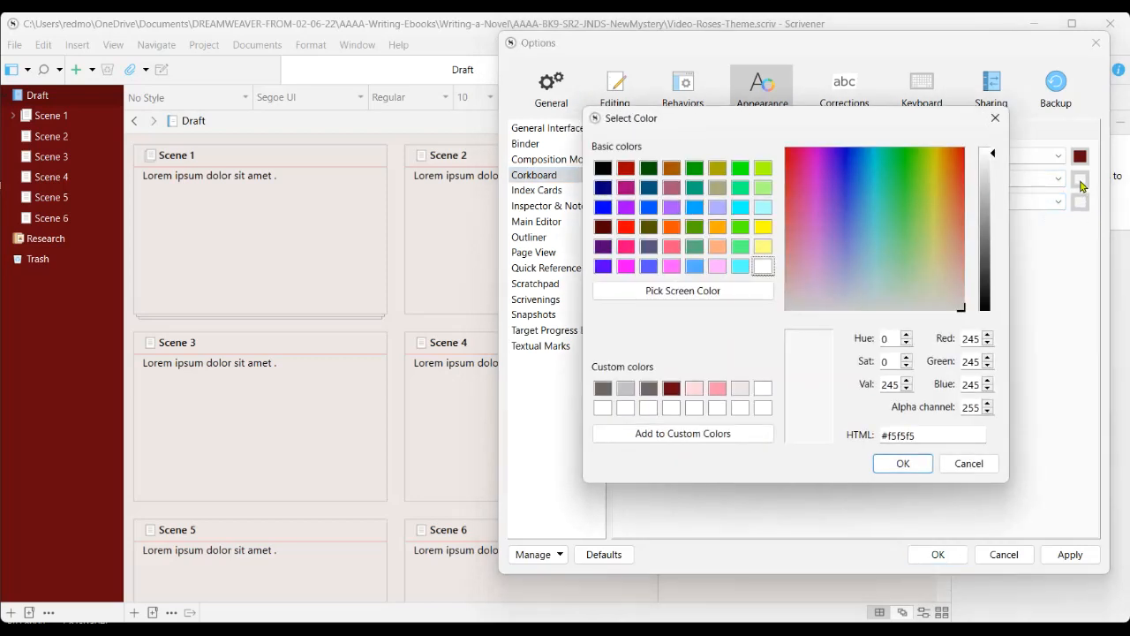
left_click(671, 389)
left_click(892, 467)
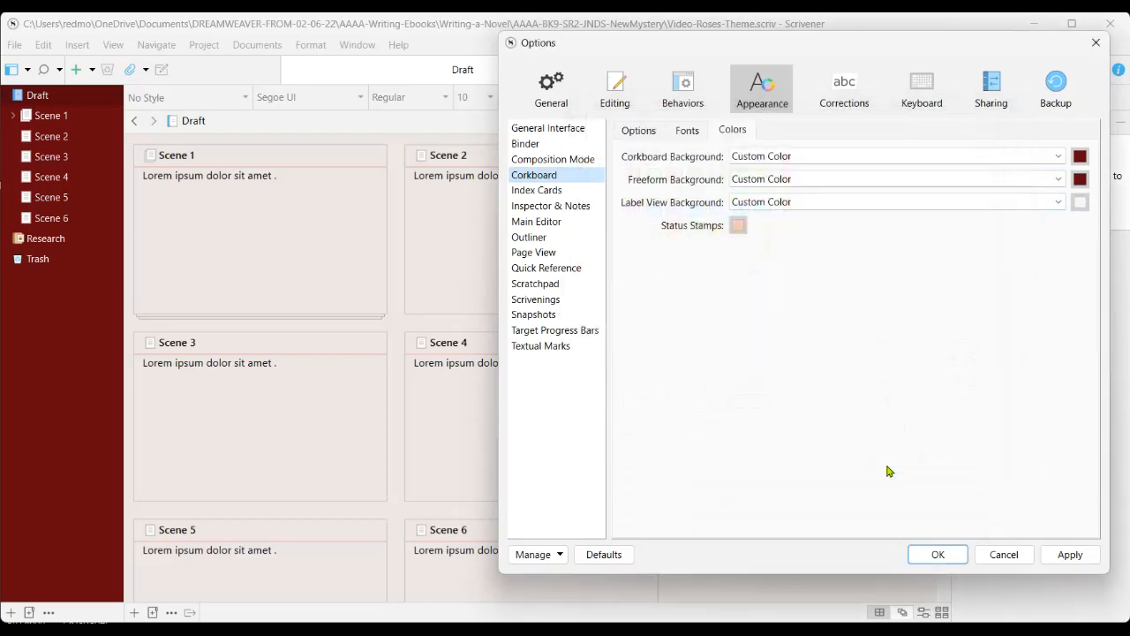
left_click(1081, 204)
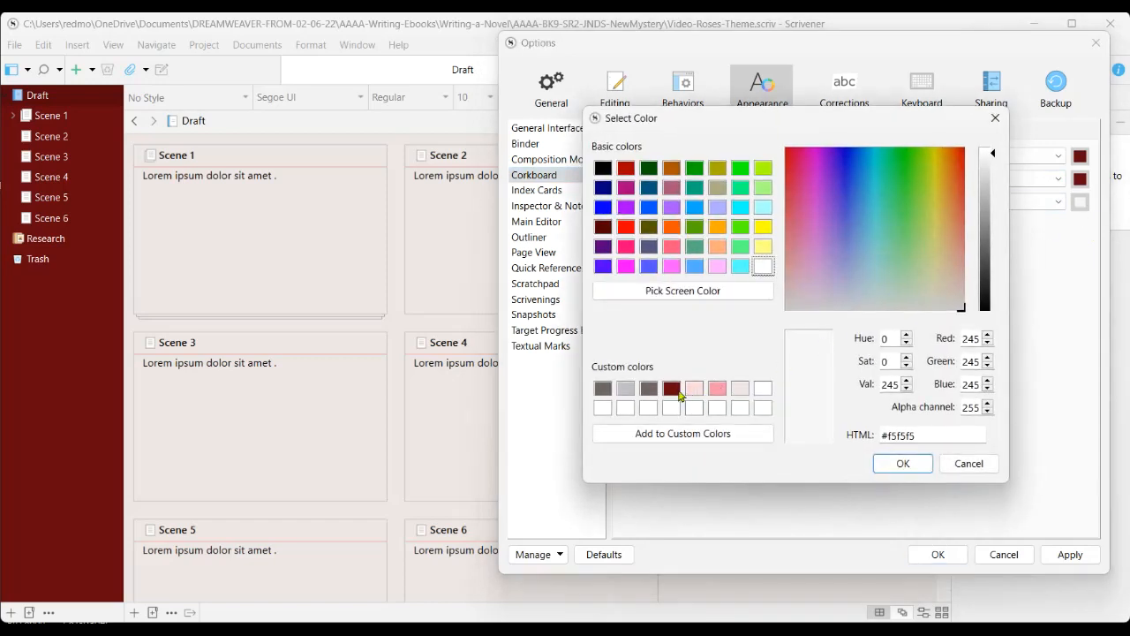
left_click(672, 389)
left_click(892, 464)
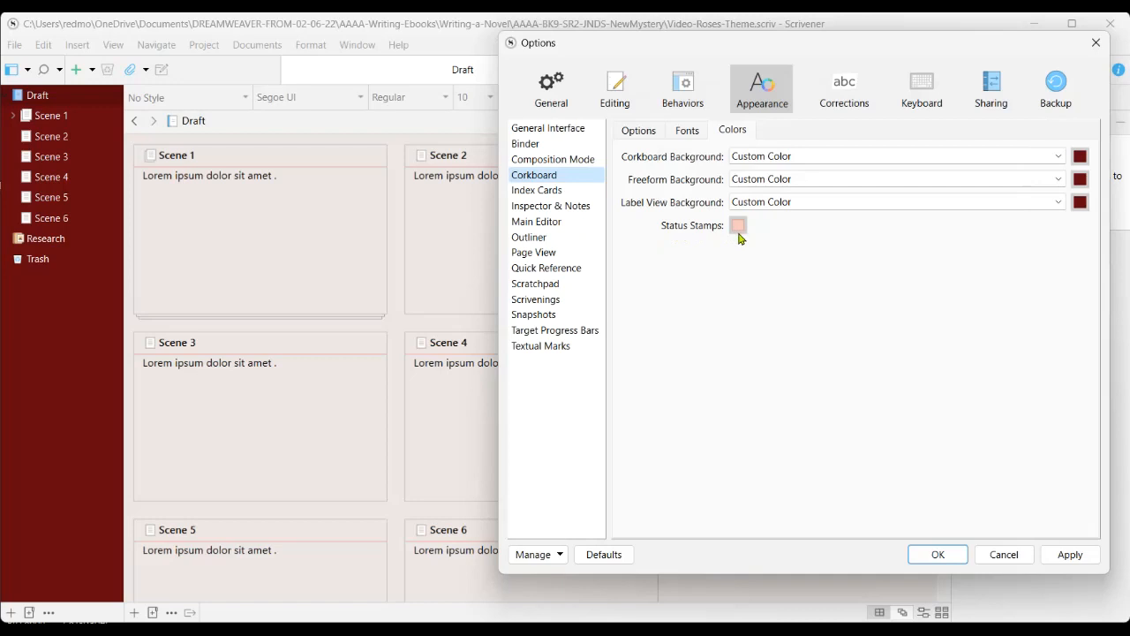
Set the corkboard's Status Stamps to the dark red custom color #680811 and apply the corkboard colors.
left_click(739, 227)
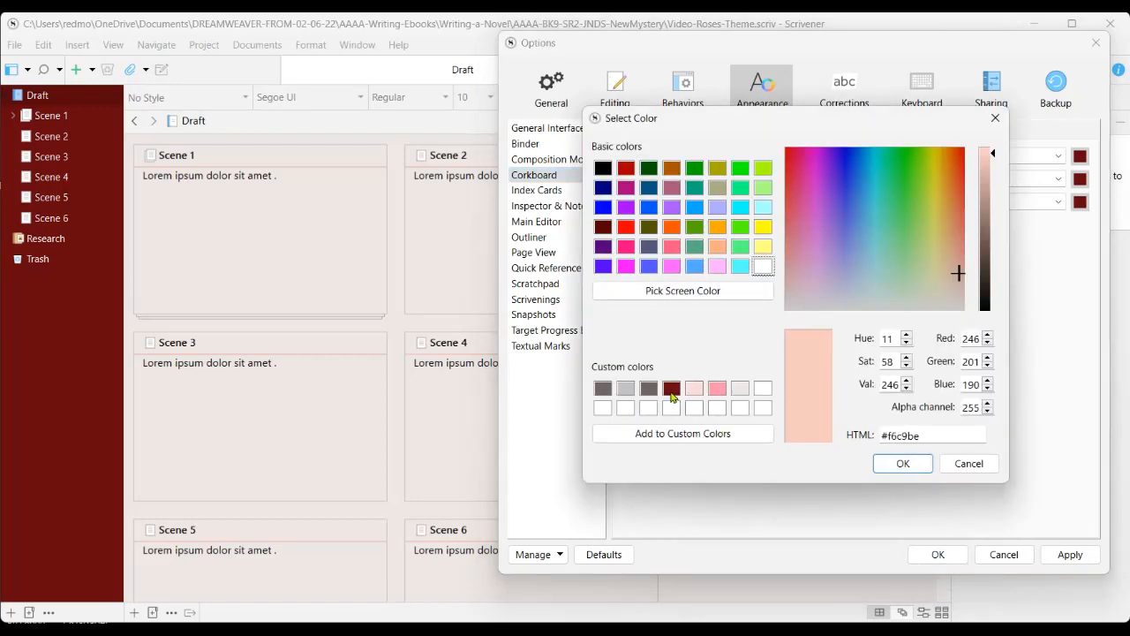
left_click(672, 394)
left_click(900, 464)
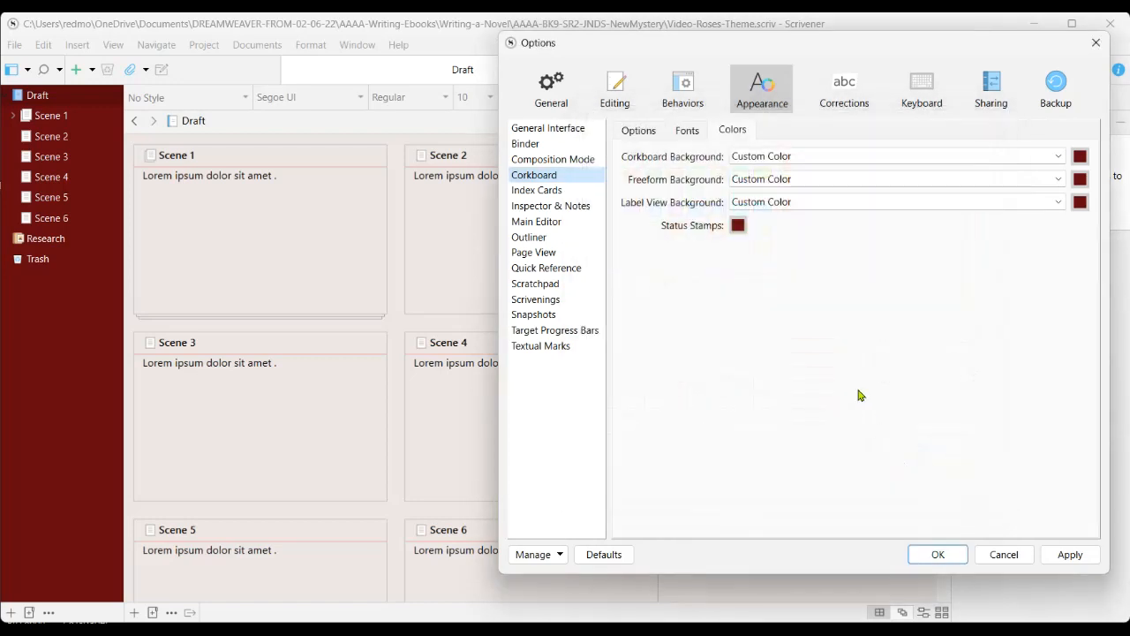
left_click(1051, 555)
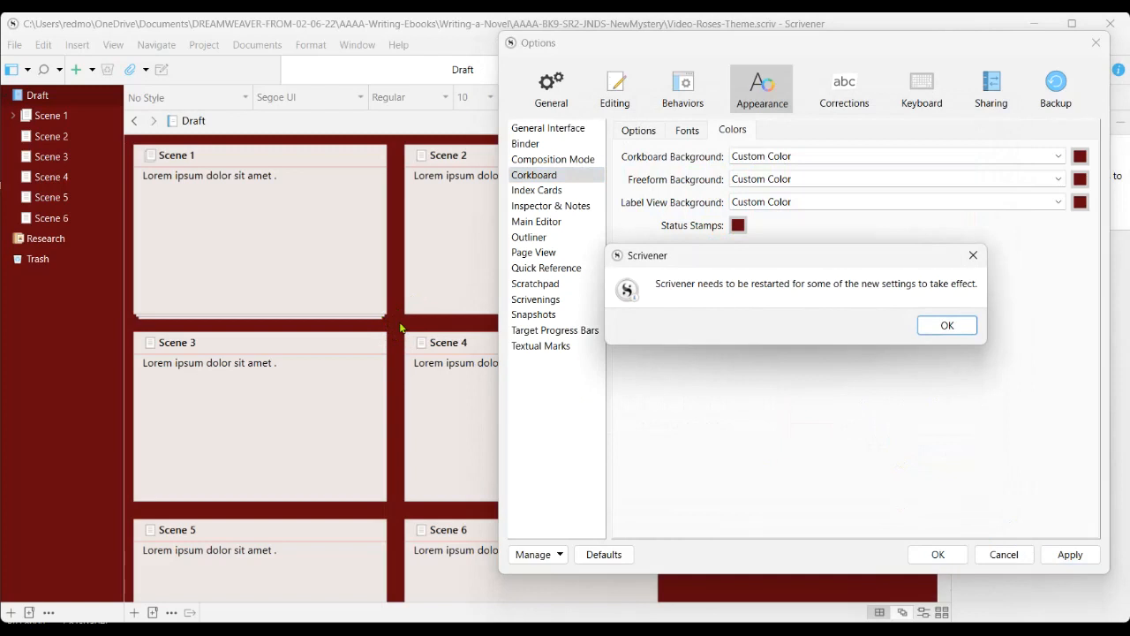
left_click(935, 325)
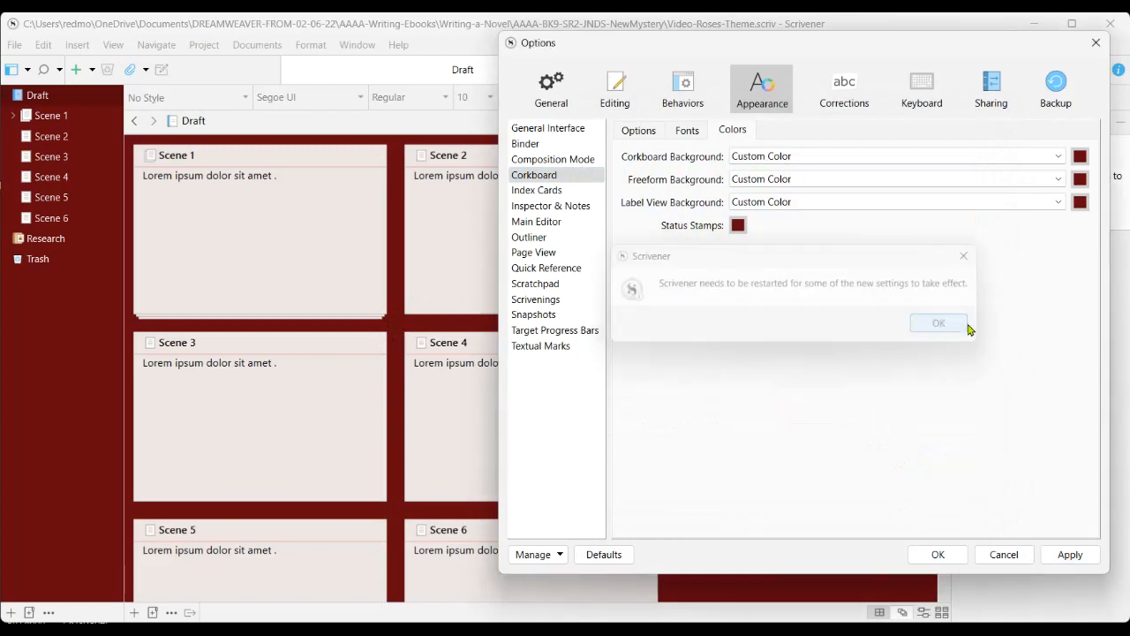
Set the index cards' Border to the dark red custom color #680811.
left_click(542, 192)
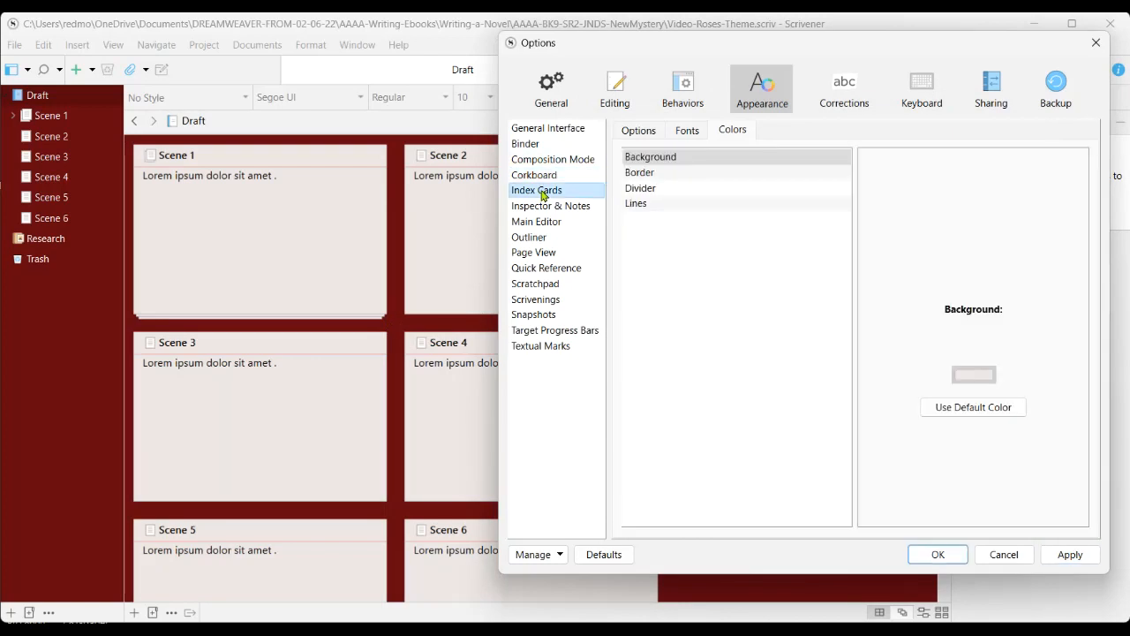
left_click_drag(905, 55, 804, 73)
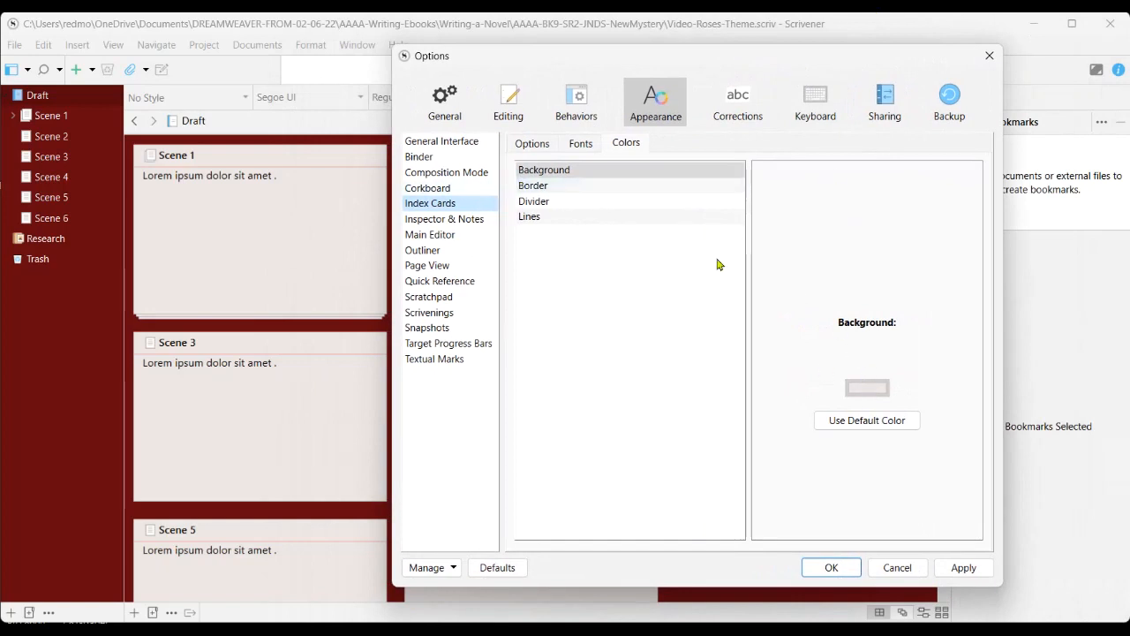
left_click(623, 189)
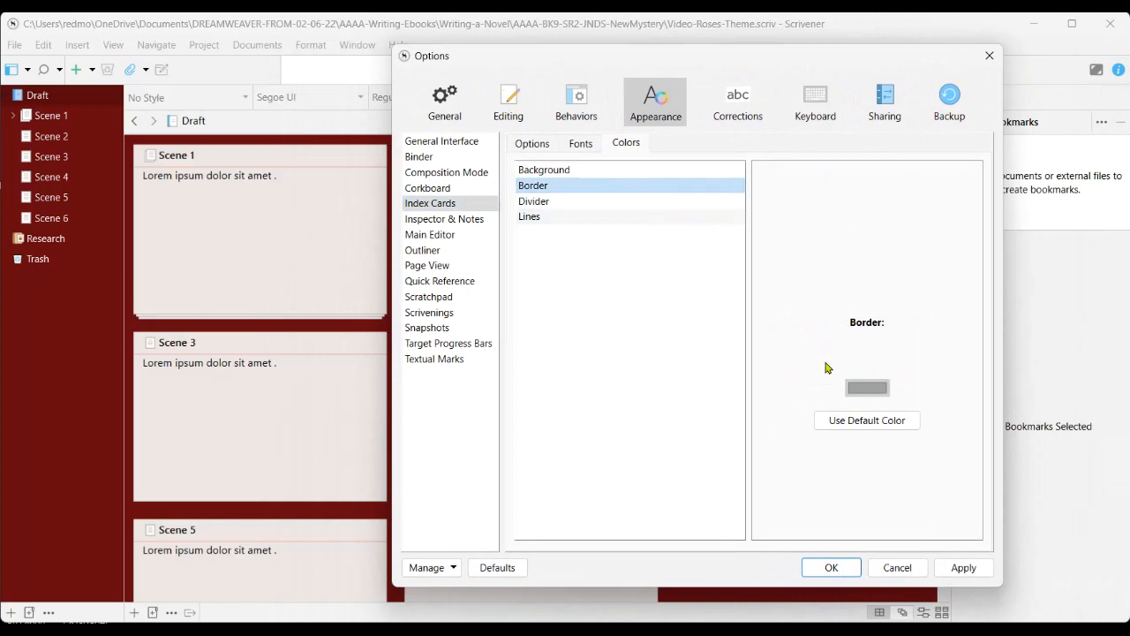
left_click(862, 389)
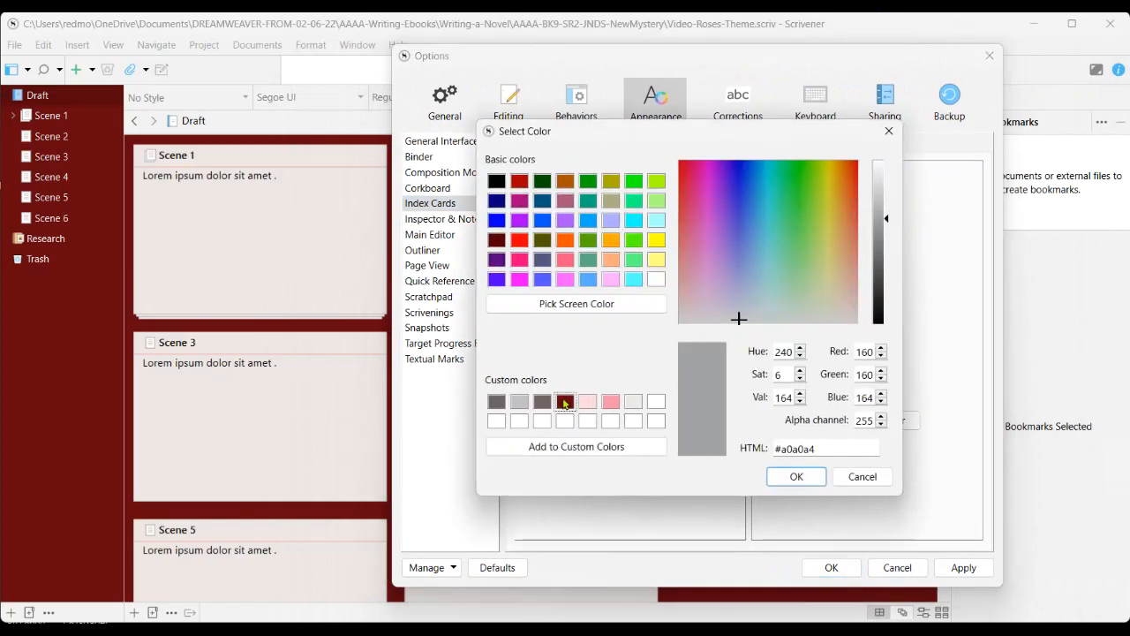
left_click(565, 402)
left_click(814, 480)
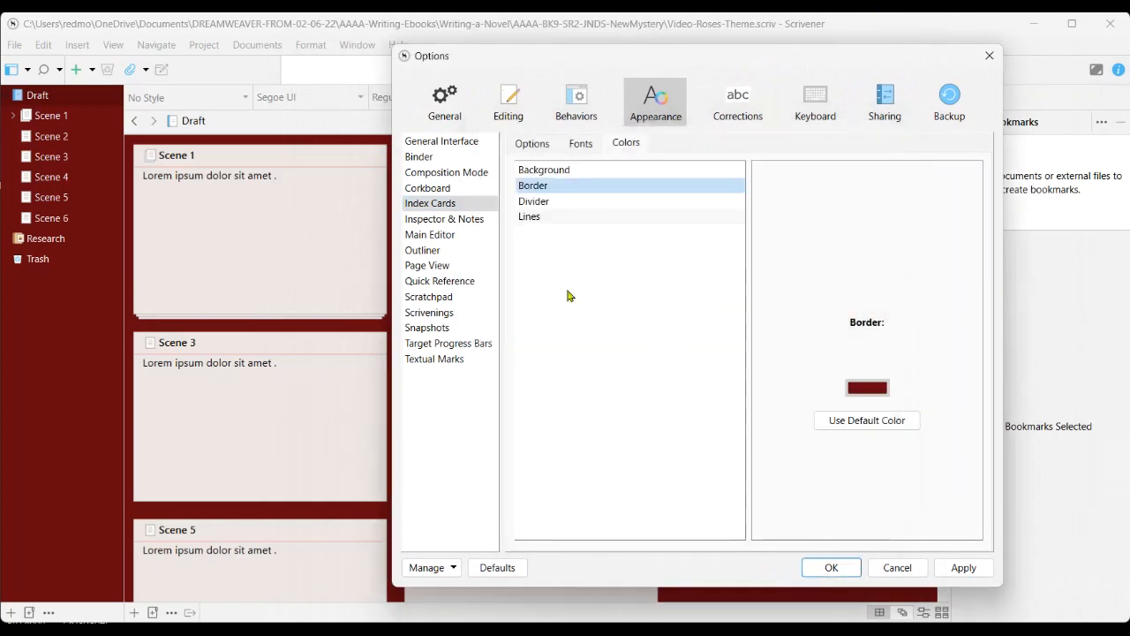
Set the index cards' Divider to the dark red custom color #680811.
left_click(532, 203)
left_click(865, 388)
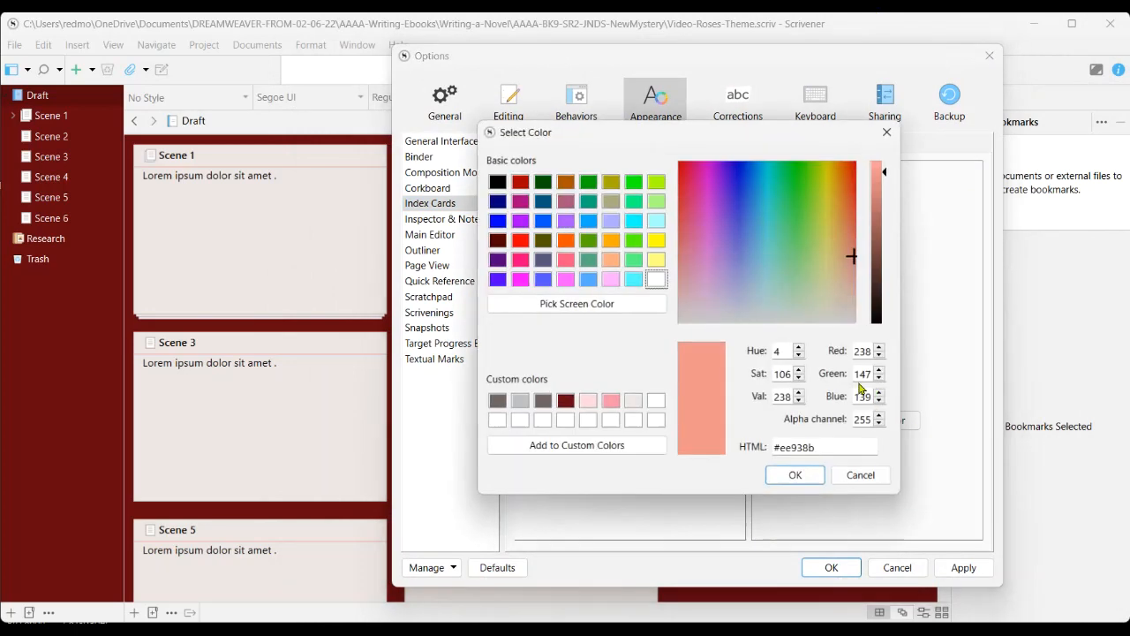
left_click(566, 402)
left_click(797, 477)
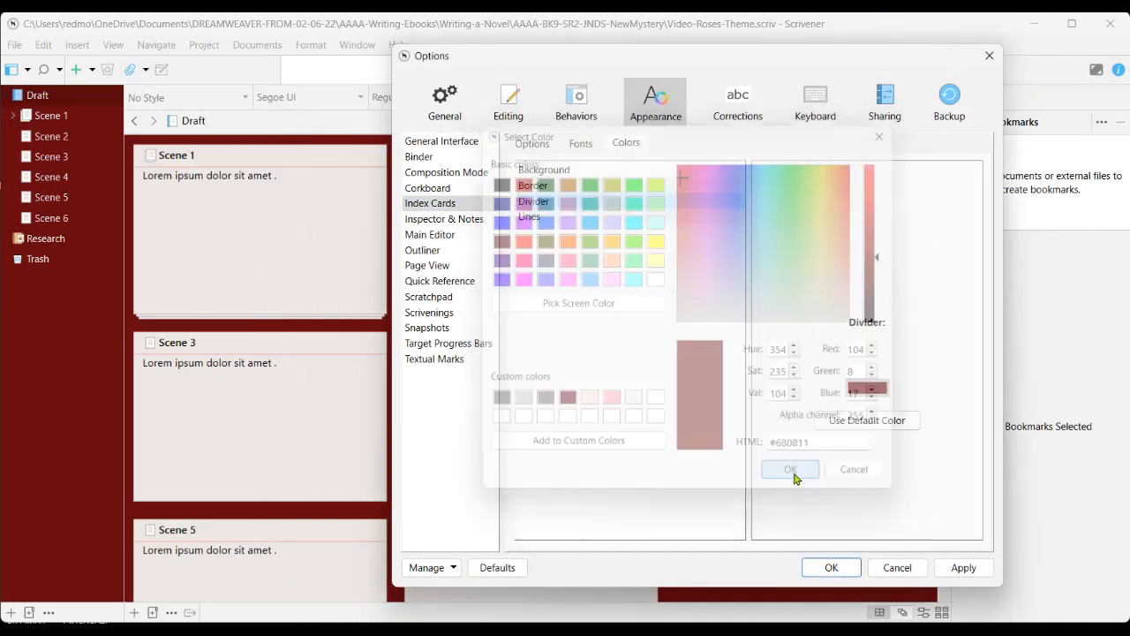
Set the index cards' Lines to the dark red custom color #680811 and apply the index card colors.
left_click(558, 218)
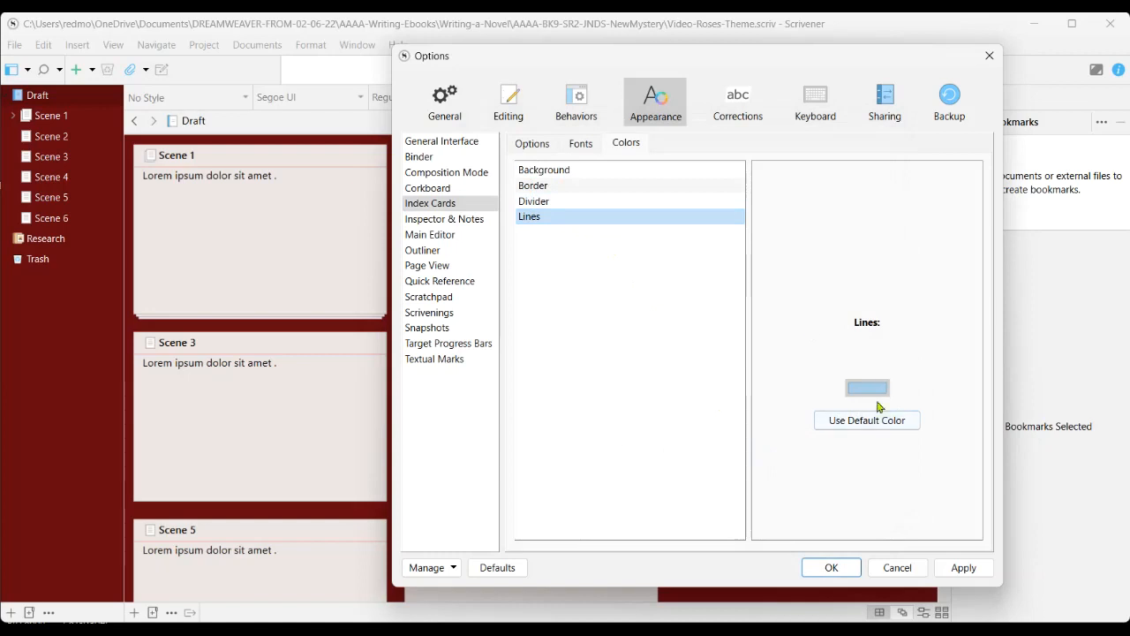
left_click(864, 387)
left_click(565, 402)
left_click(802, 477)
left_click(959, 570)
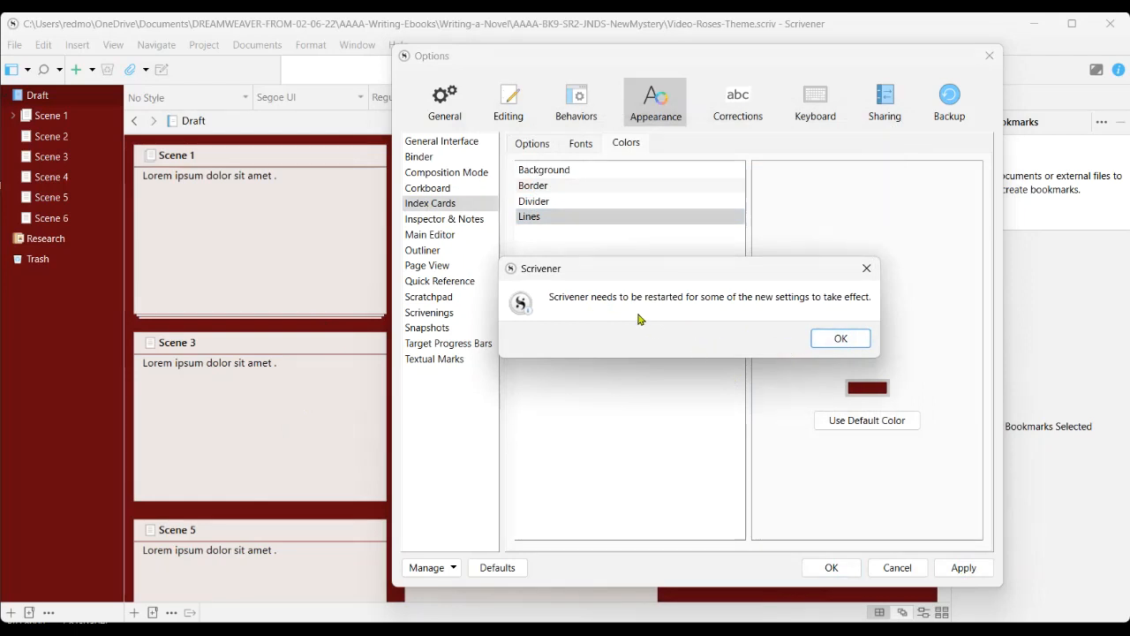
left_click(841, 339)
left_click_drag(806, 65, 939, 115)
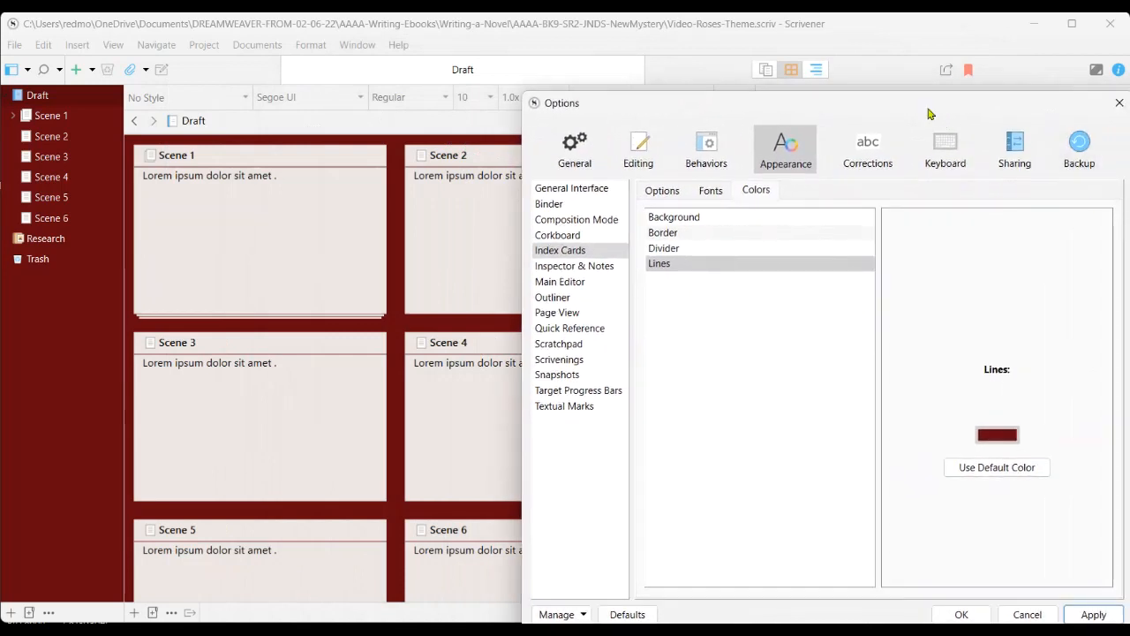
Show the Draft as an outline, turn on the outliner's vertical grid lines and alternating row colors, and apply.
left_click(816, 68)
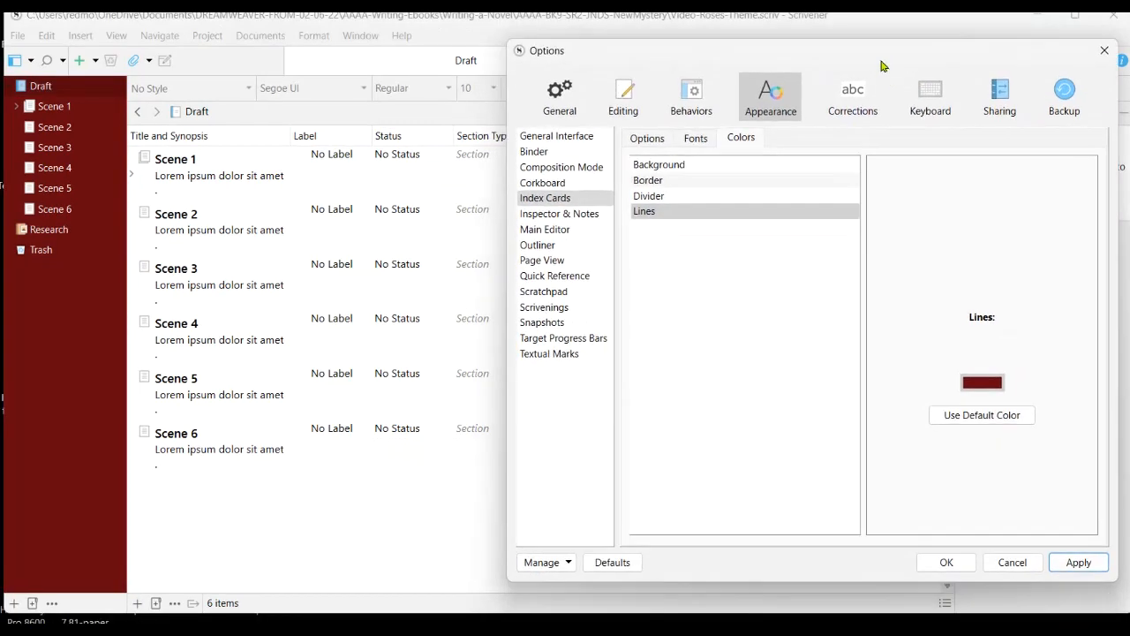
left_click(582, 252)
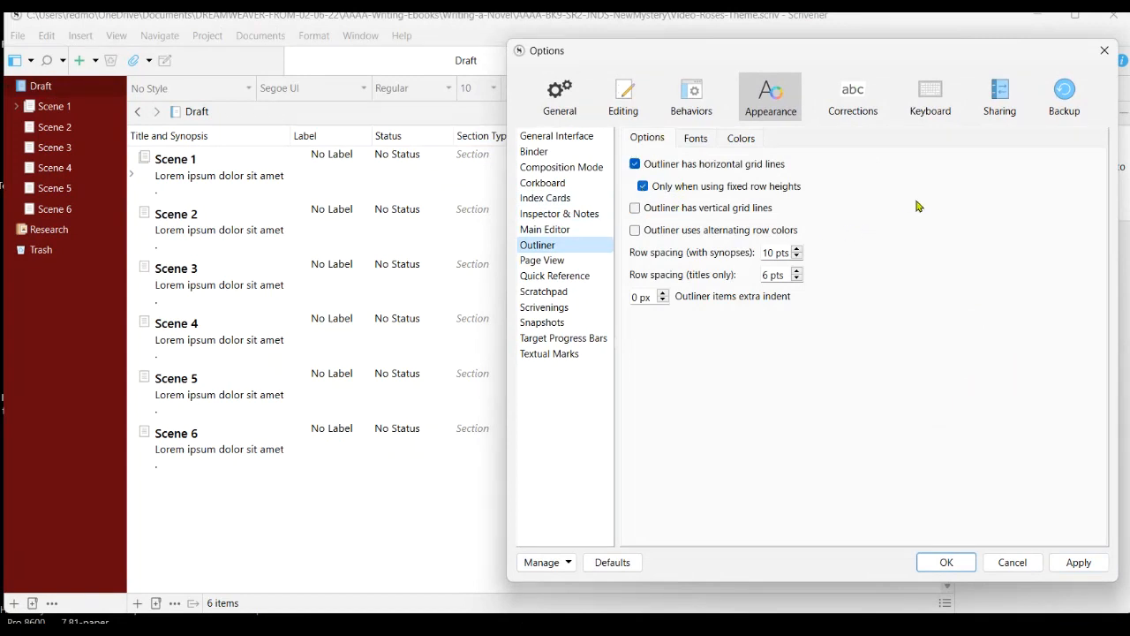
left_click(649, 212)
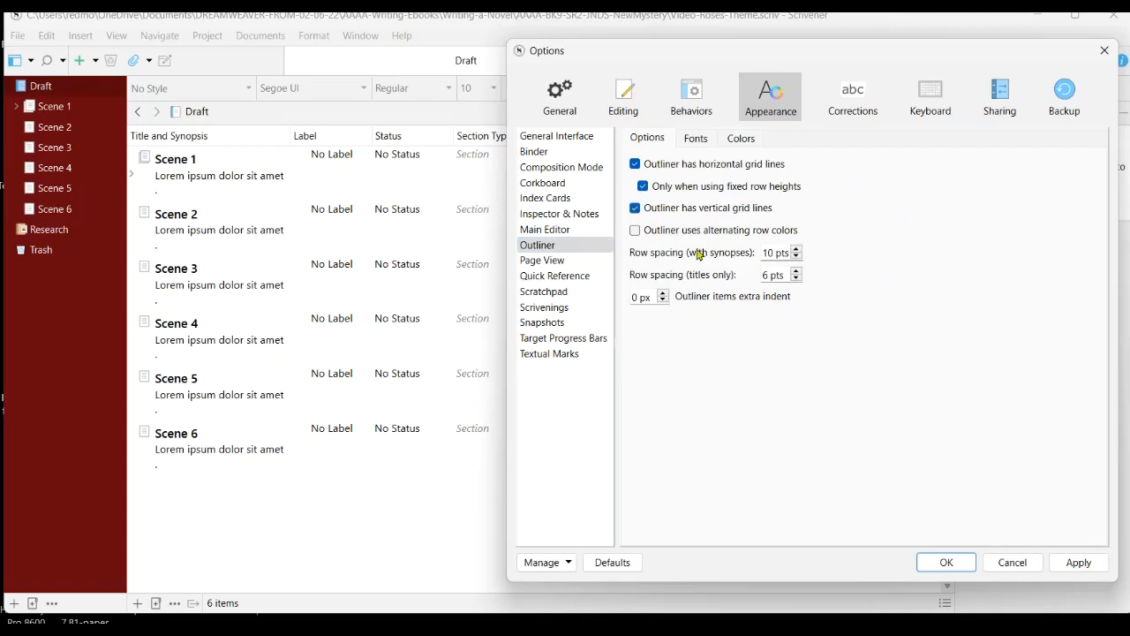
left_click(636, 231)
left_click(1080, 565)
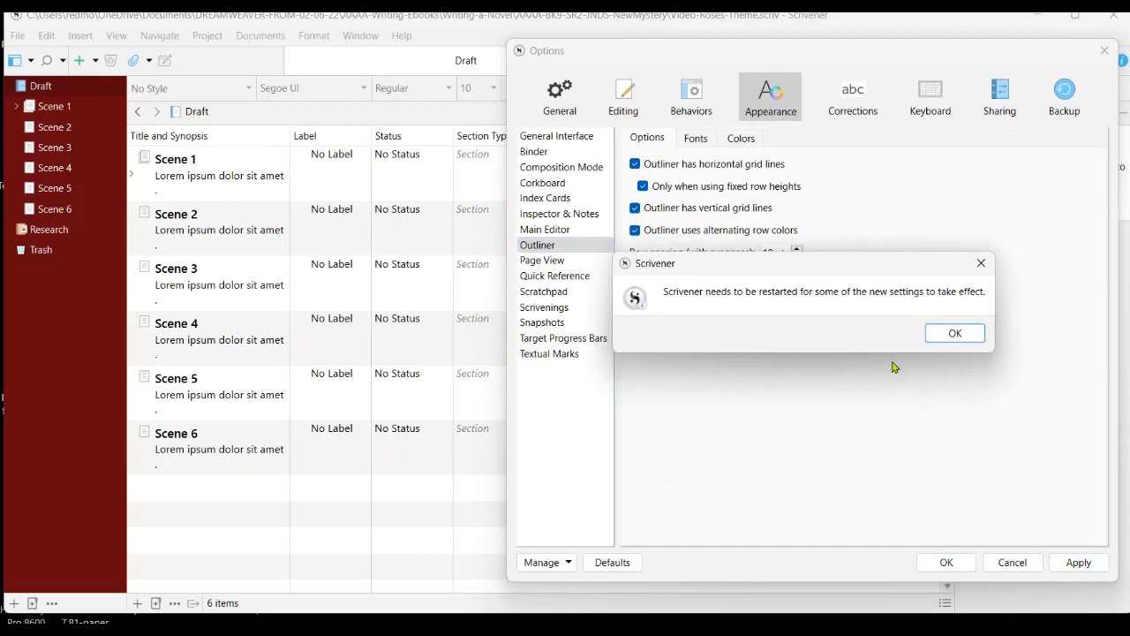
left_click(956, 336)
Set the outliner's Background to the pale pinkish-gray custom color and apply it.
left_click(699, 142)
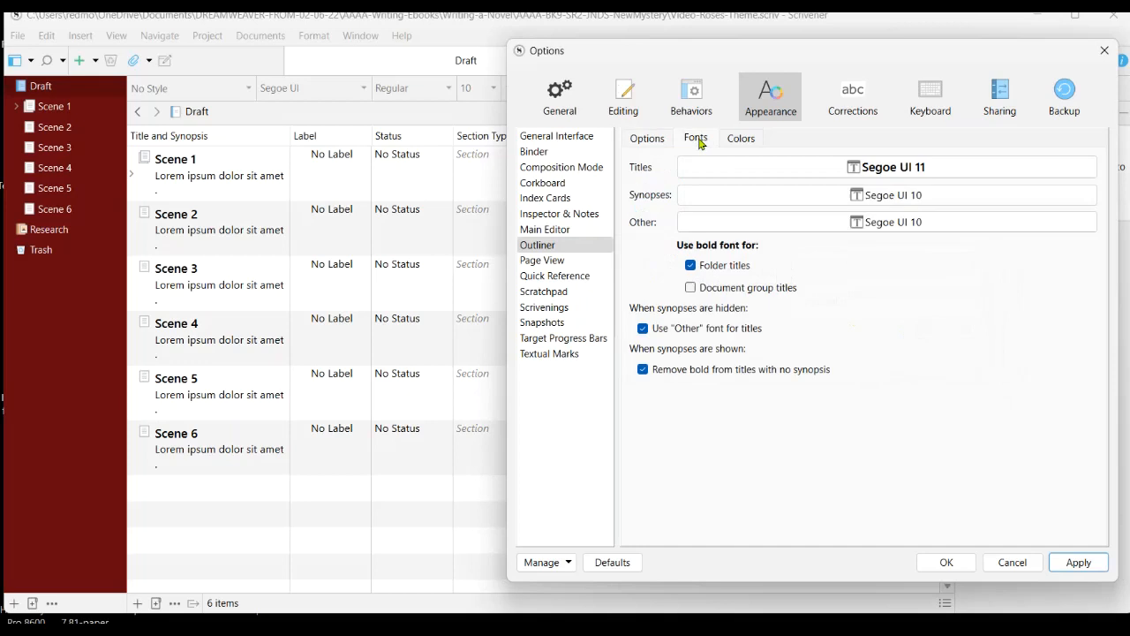
left_click(745, 147)
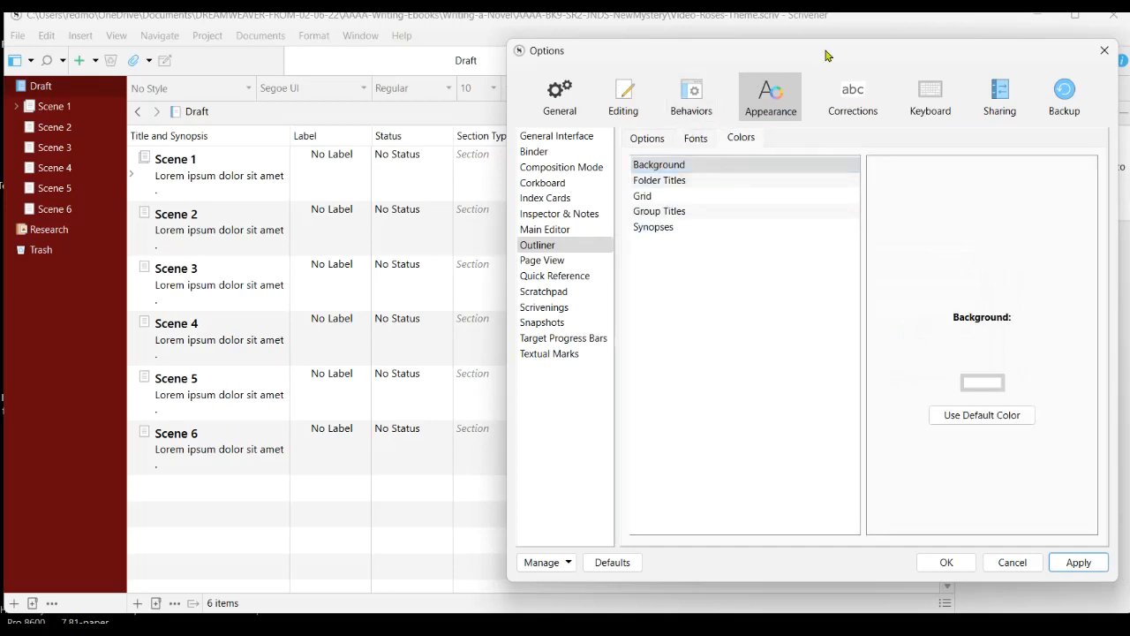
left_click_drag(827, 55, 730, 62)
left_click(667, 173)
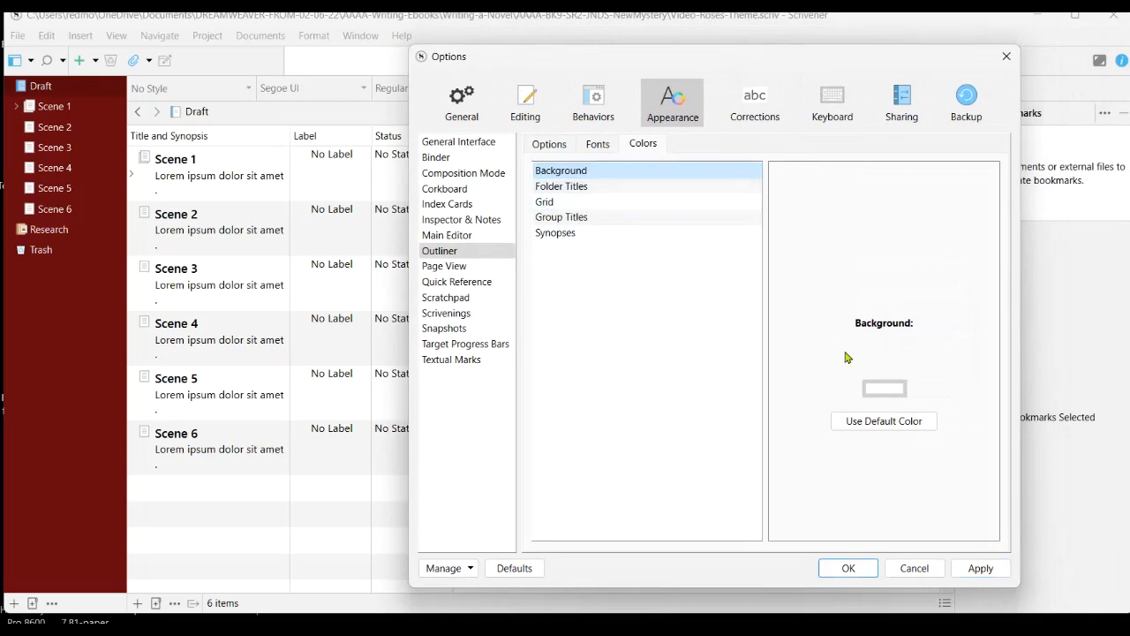
left_click(884, 389)
left_click(651, 403)
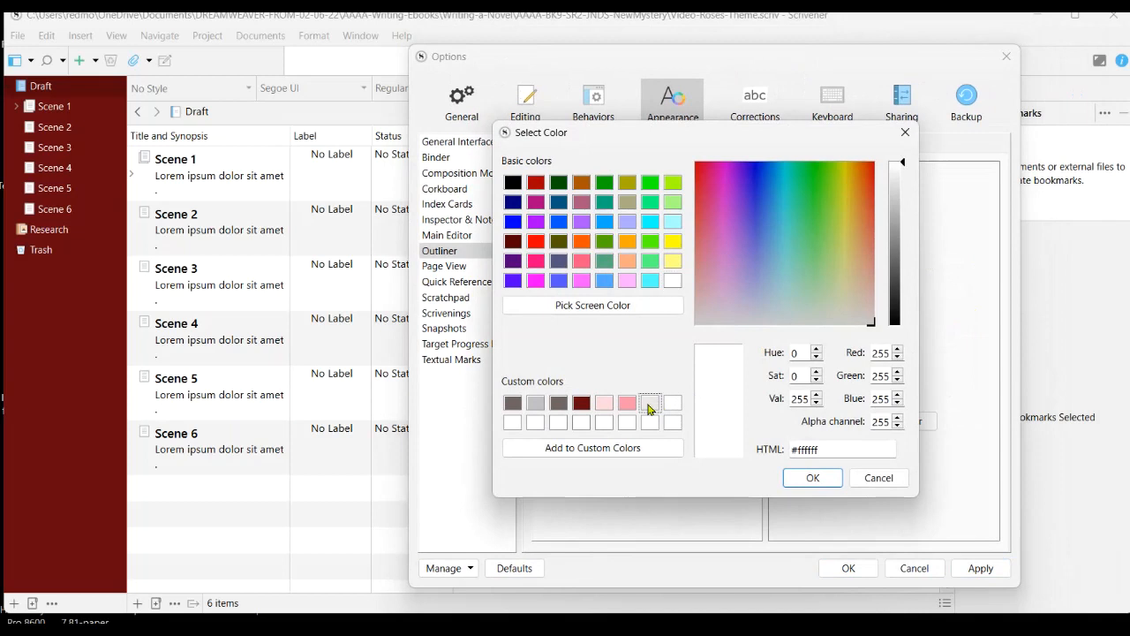
left_click(813, 478)
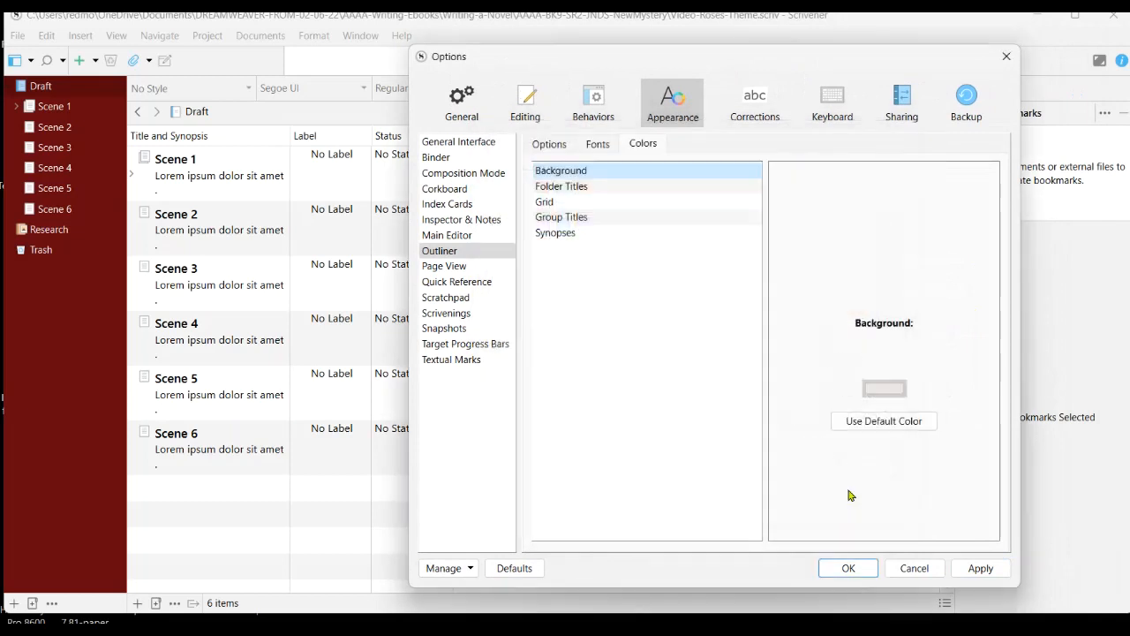
left_click(980, 568)
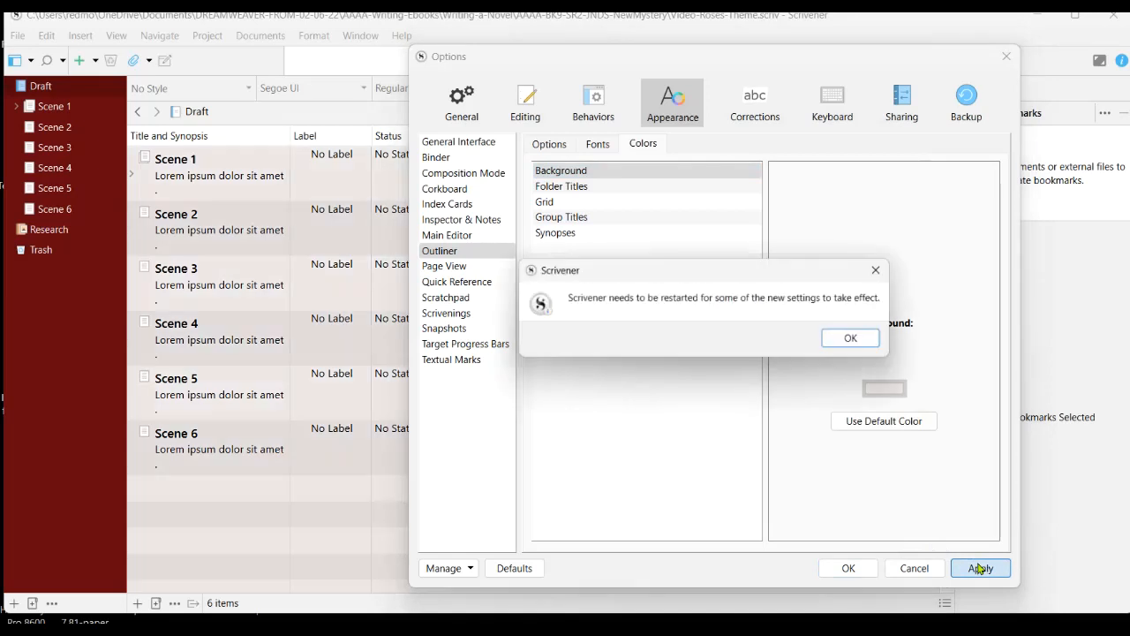
left_click(857, 339)
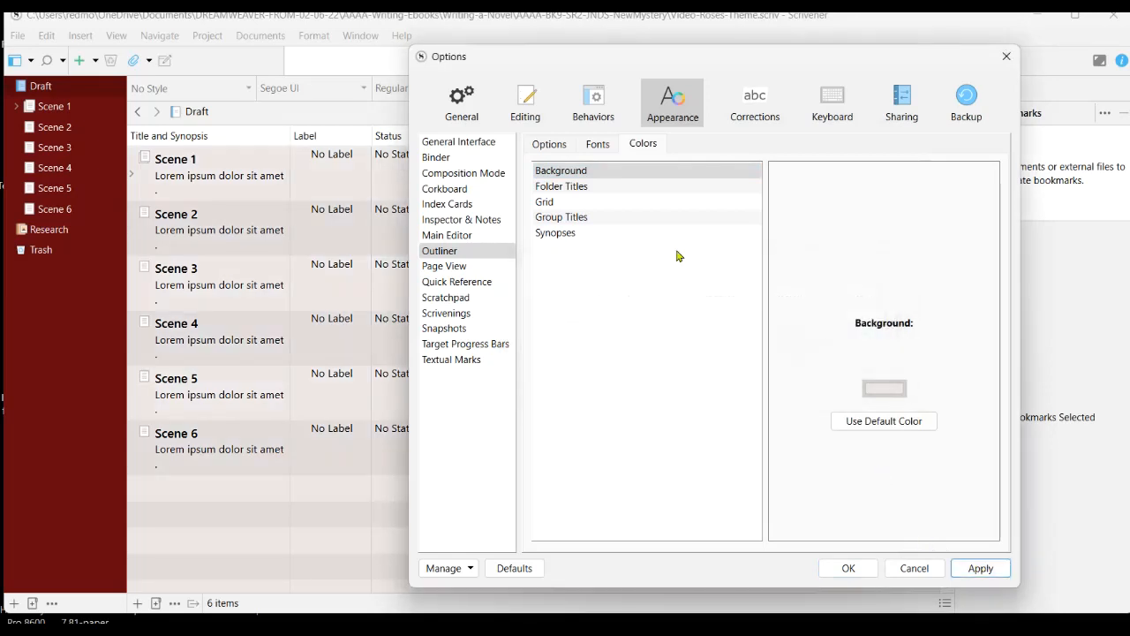
Set the outliner's Folder Titles color to black.
left_click(603, 189)
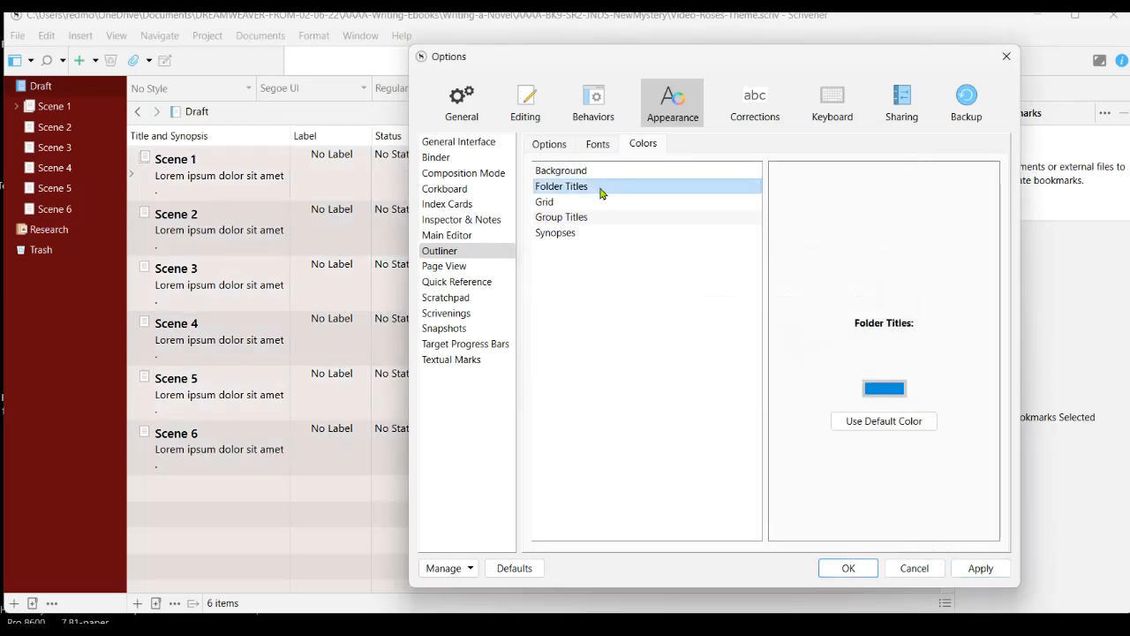
left_click(894, 398)
left_click(513, 182)
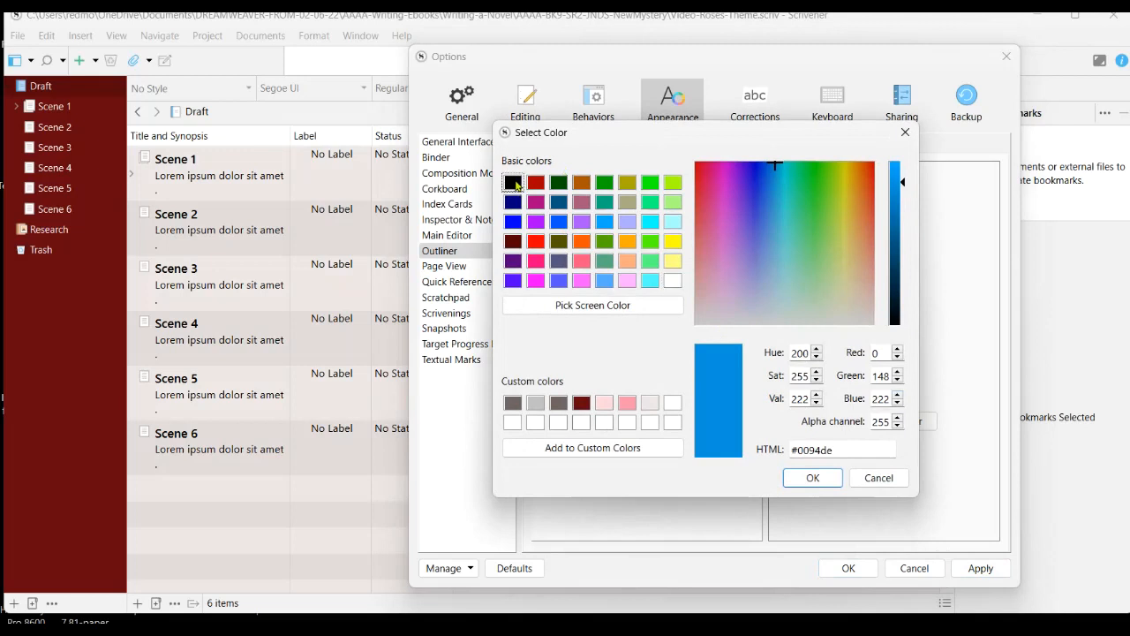
left_click(817, 478)
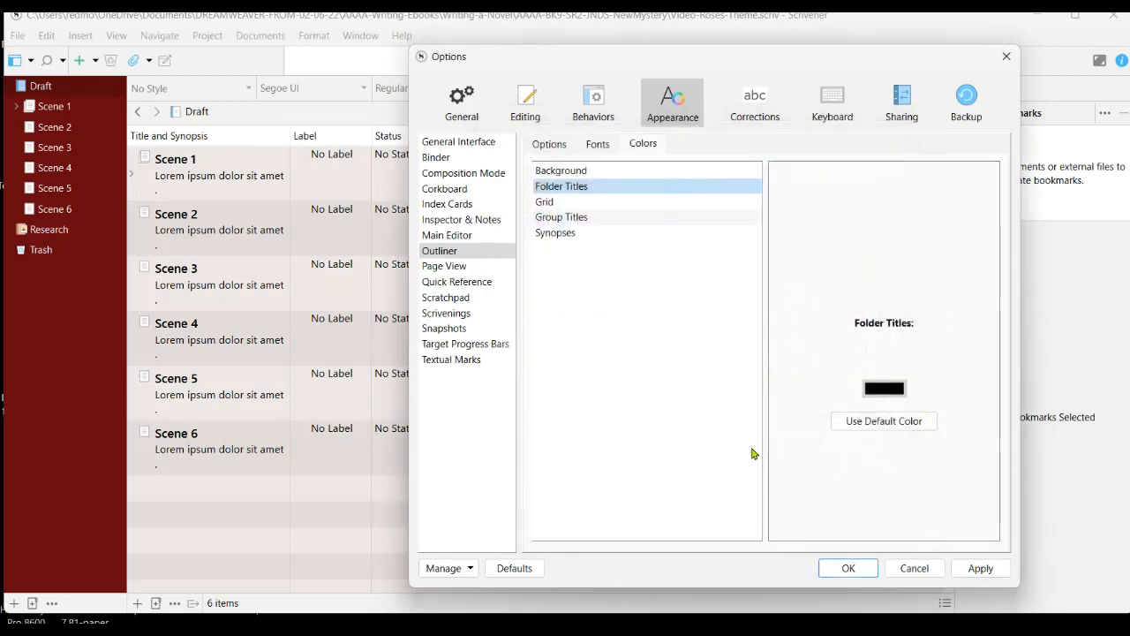
Set the outliner's Grid to the dark red custom color #680811, check the Group Titles and Synopses colors, and apply.
left_click(549, 203)
left_click(880, 391)
left_click(582, 403)
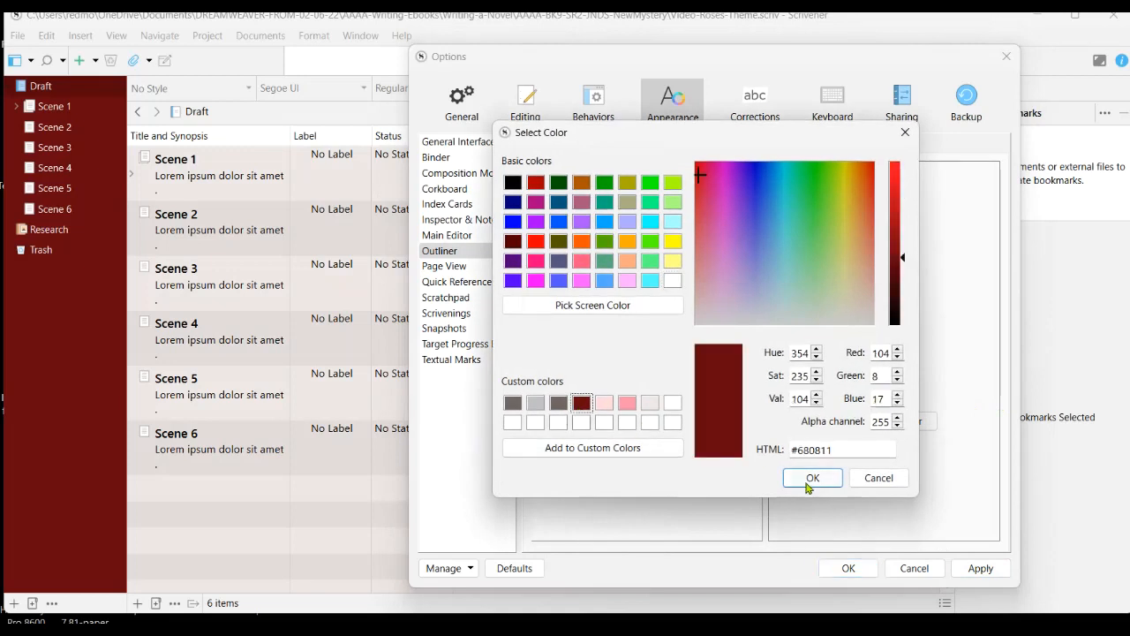
left_click(808, 480)
left_click(561, 218)
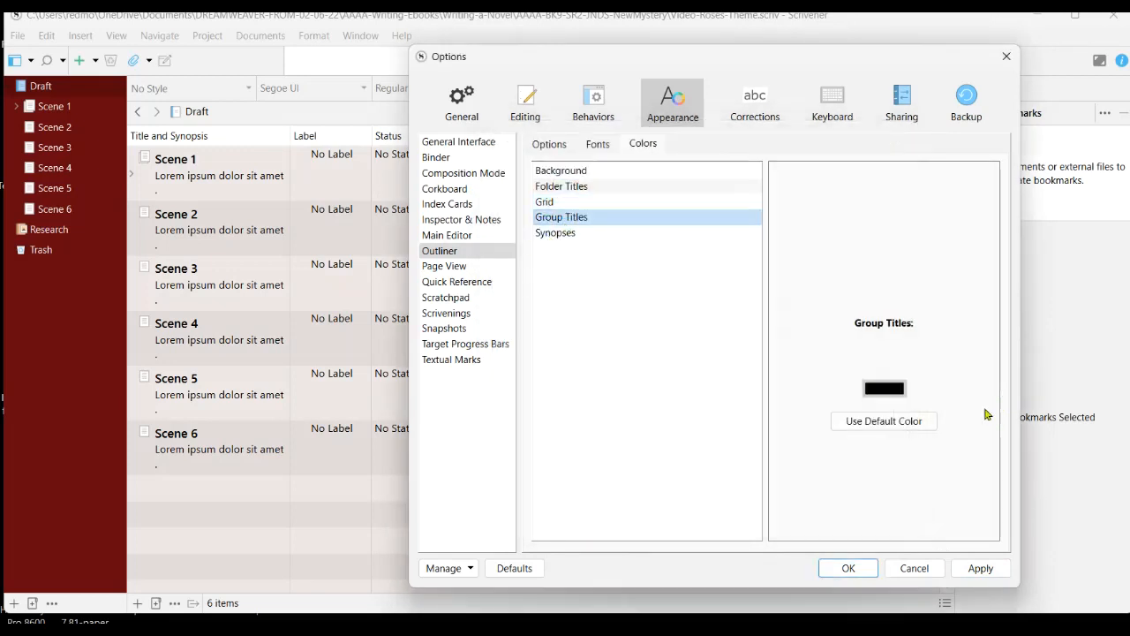
left_click(568, 235)
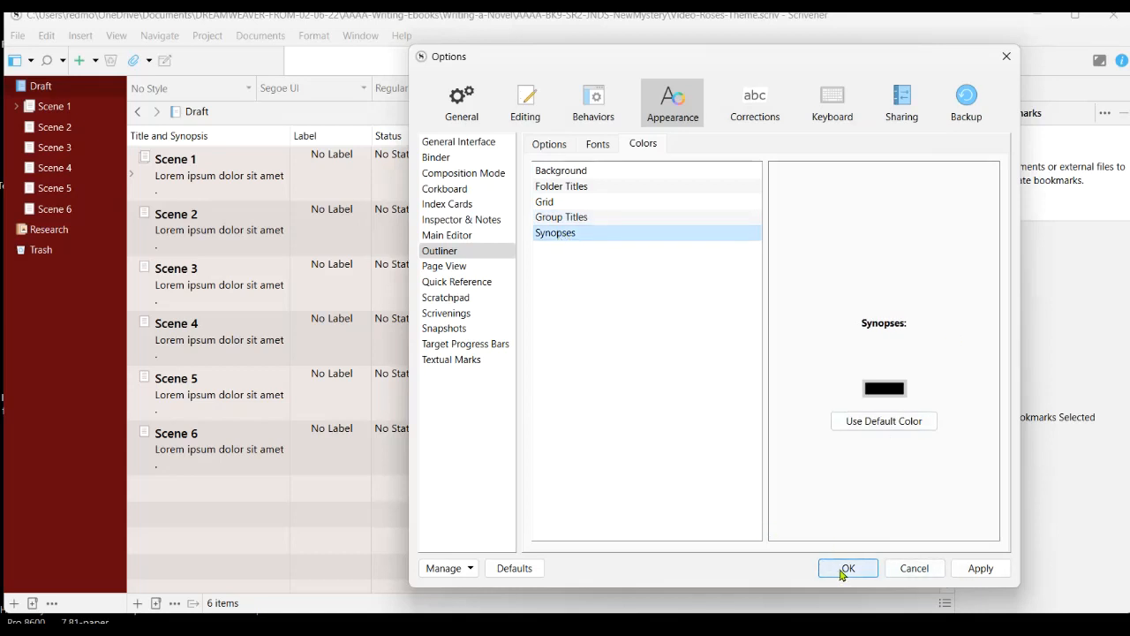
left_click(998, 575)
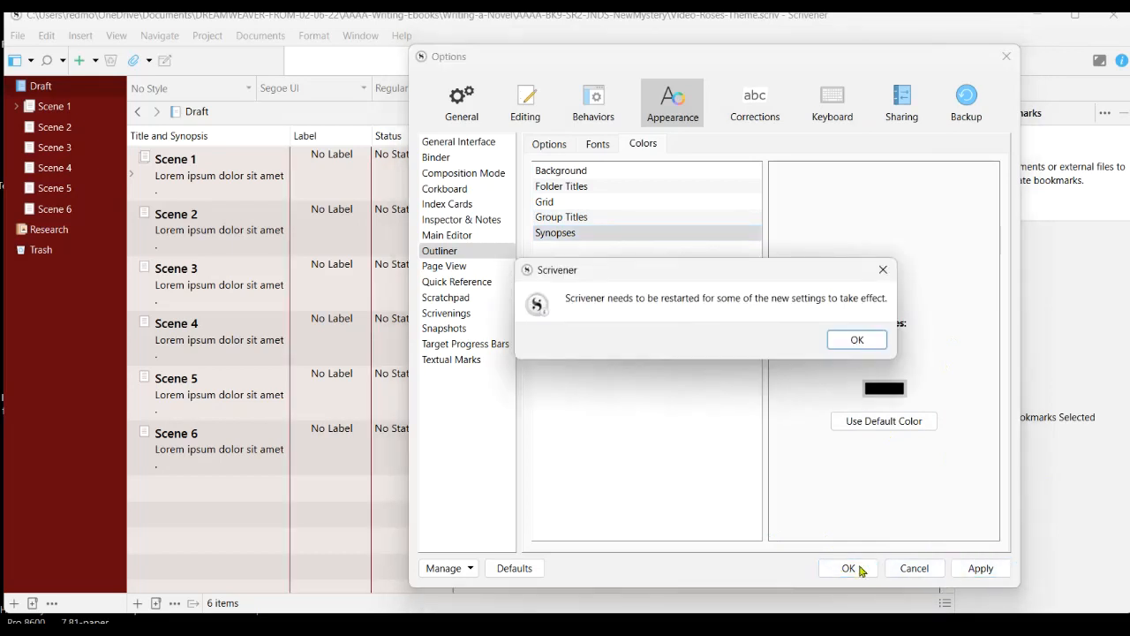
left_click(851, 343)
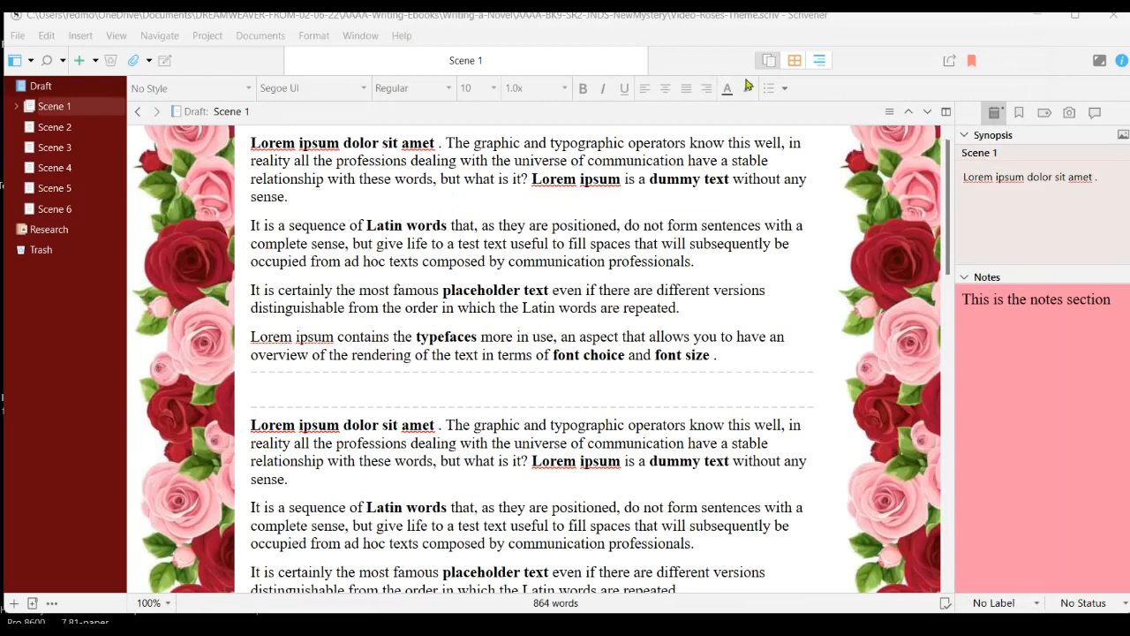
Review the rose theme in the Draft's corkboard and outliner, and return to the Scene 1 text.
left_click(795, 61)
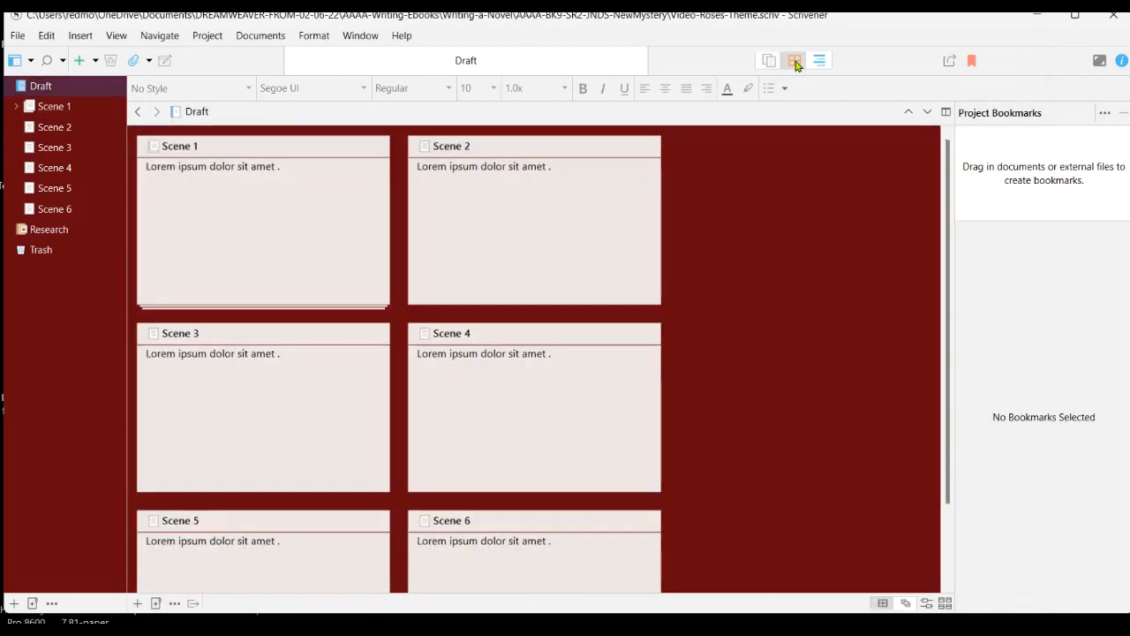
left_click(820, 62)
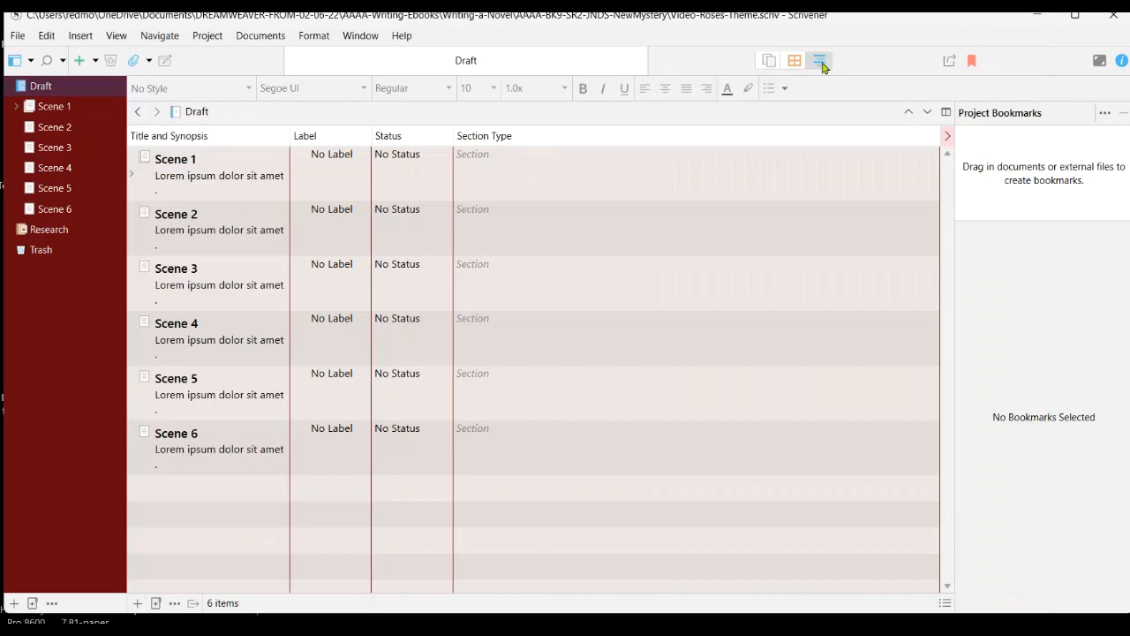
left_click(770, 63)
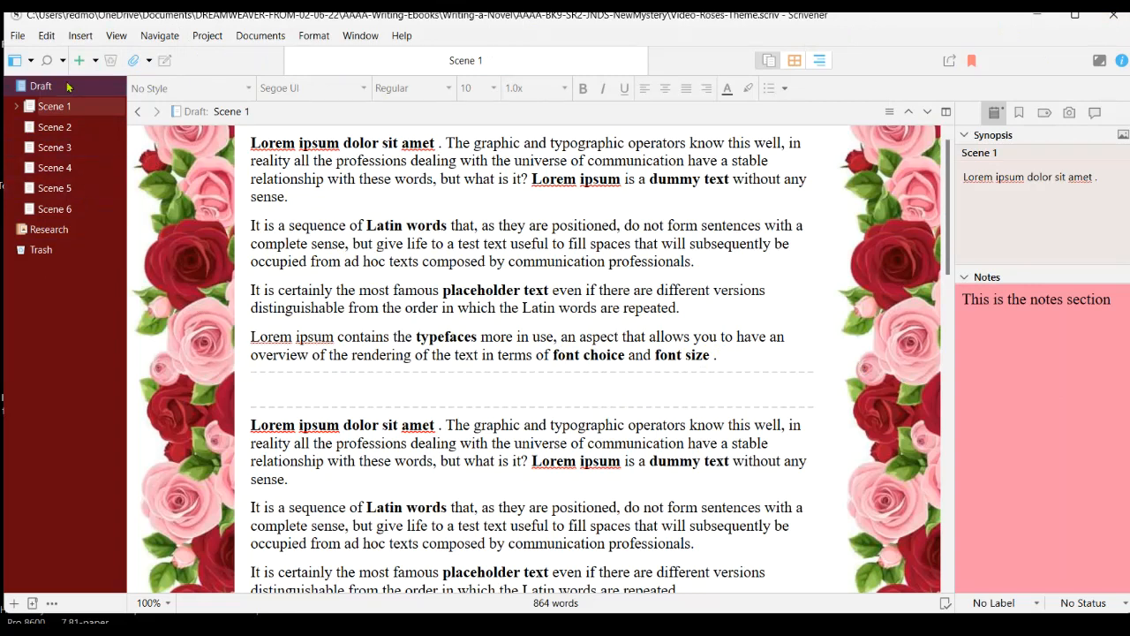
Examine the Author Information fields and the Editing settings for general options and new-document formatting, and close the options.
left_click(17, 37)
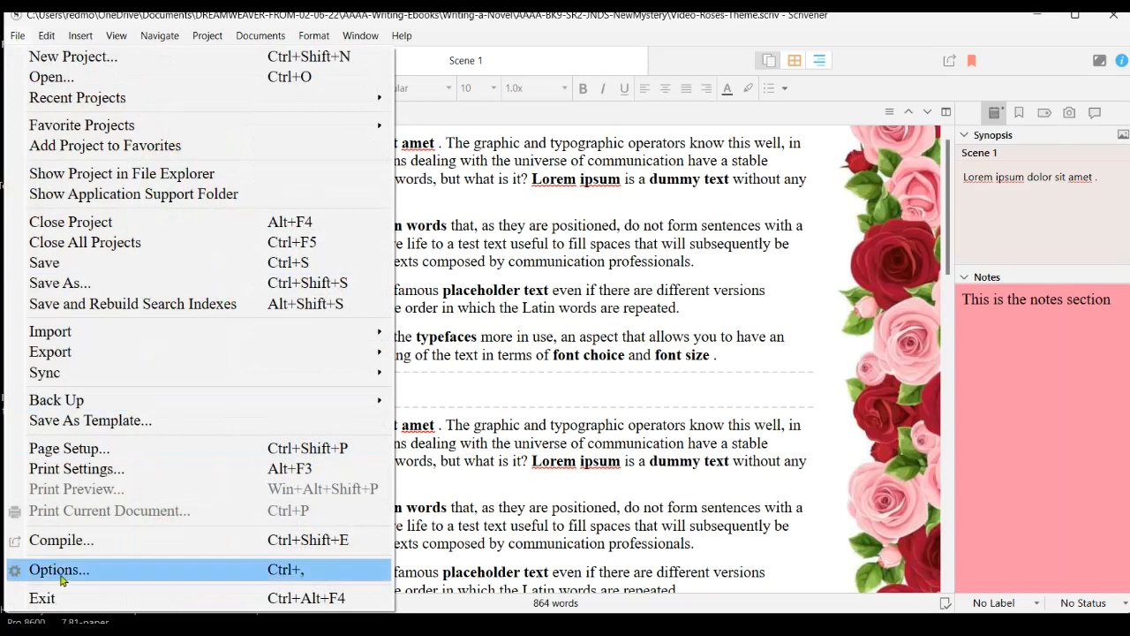
left_click(61, 570)
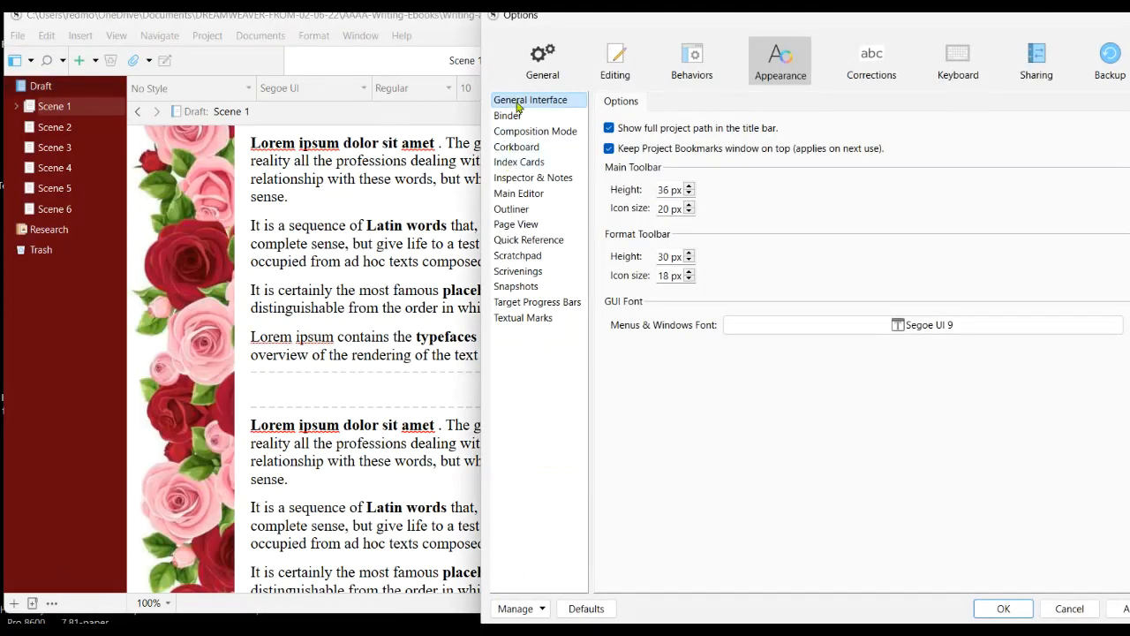
left_click(539, 60)
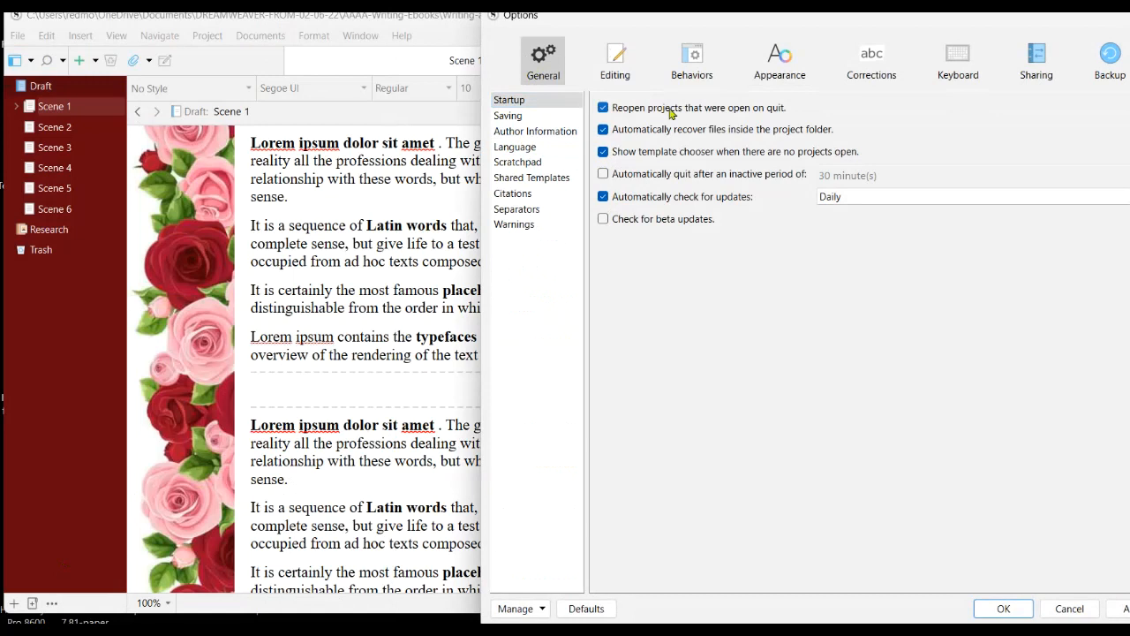
left_click(553, 131)
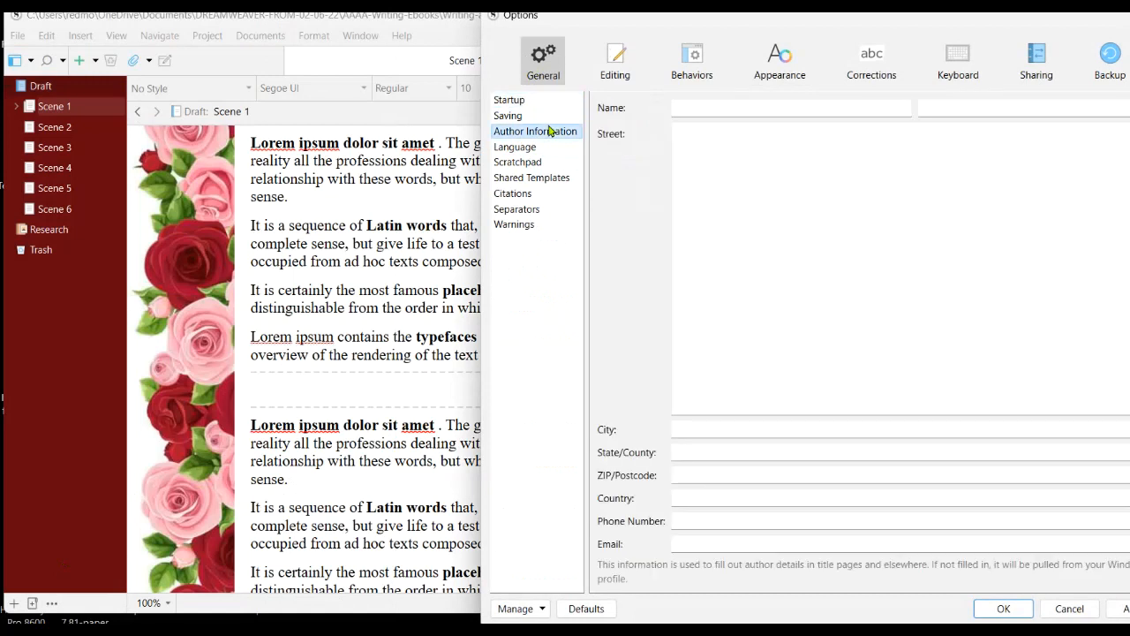
left_click(695, 114)
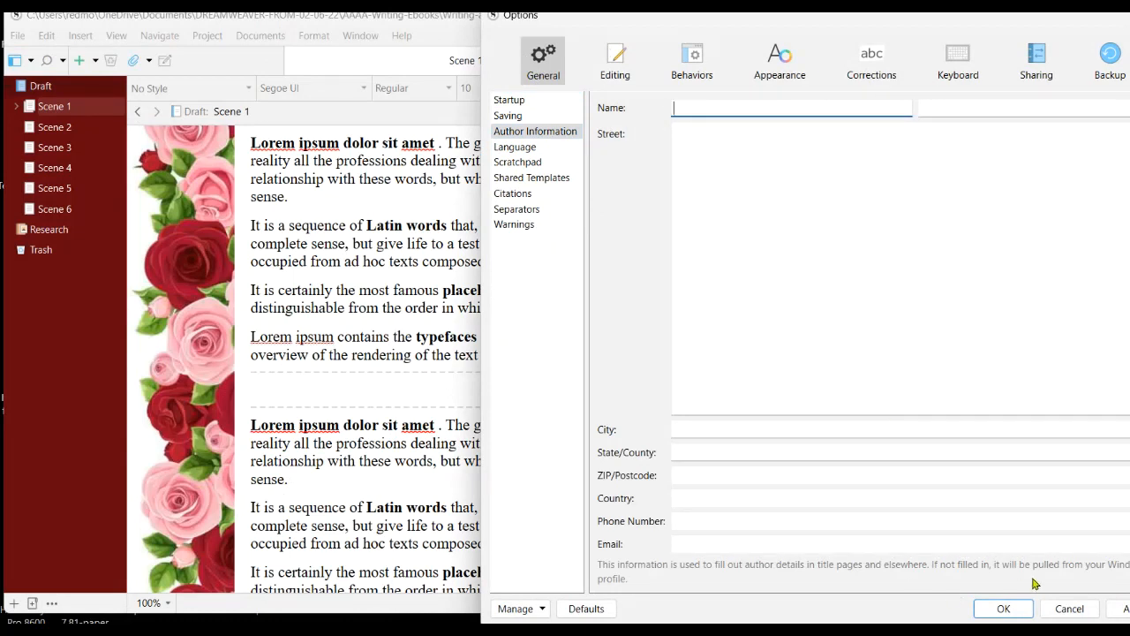
left_click_drag(899, 23, 836, 22)
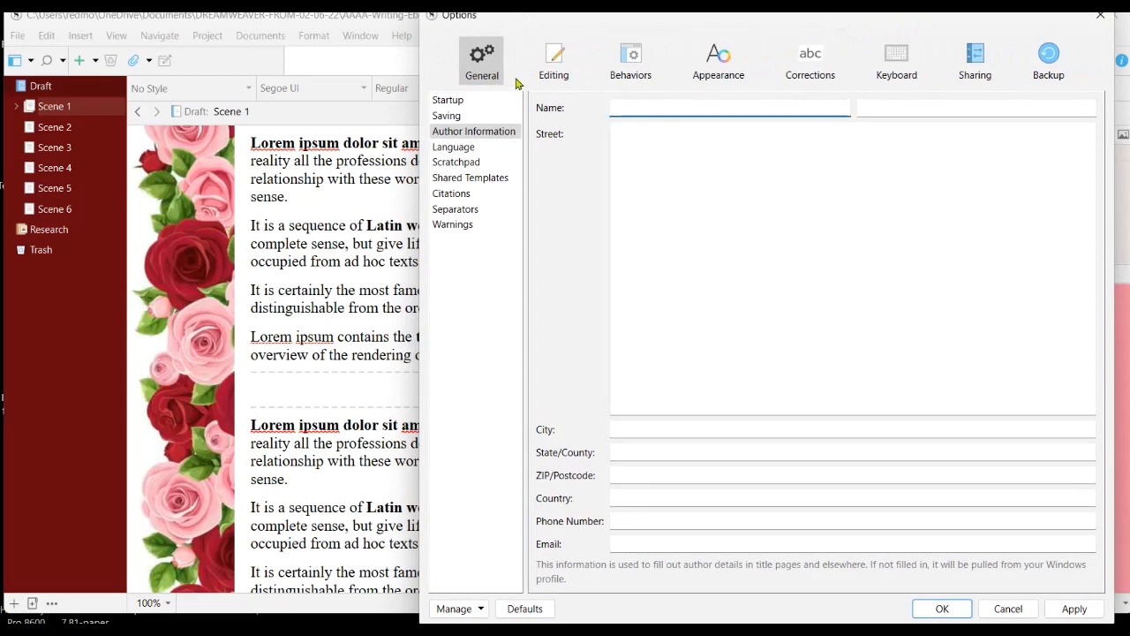
left_click(555, 63)
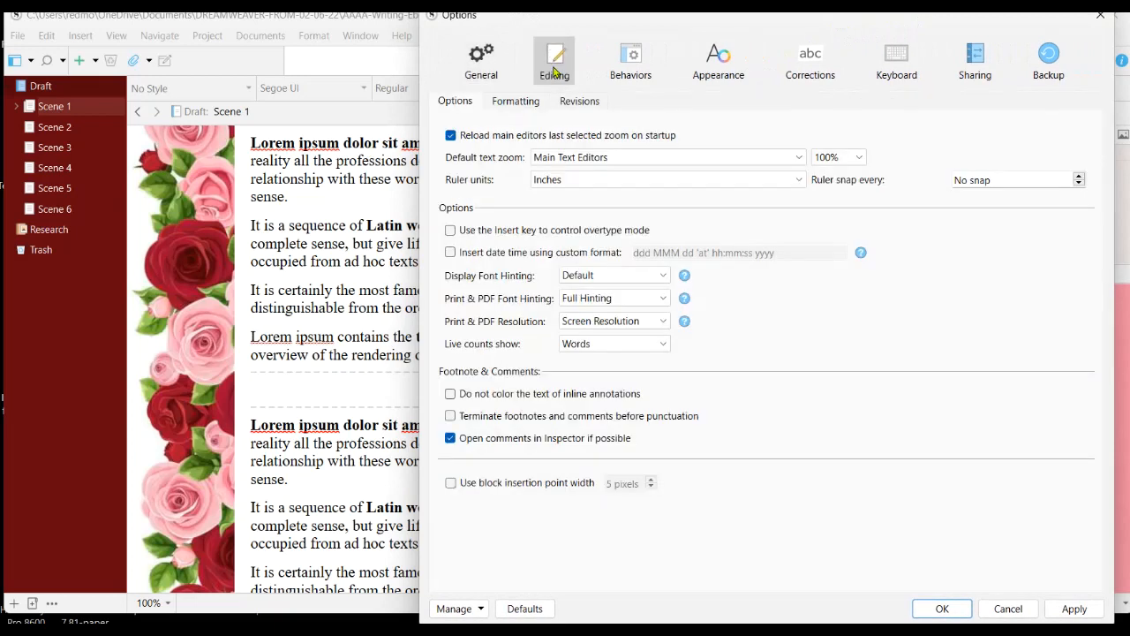
left_click(515, 105)
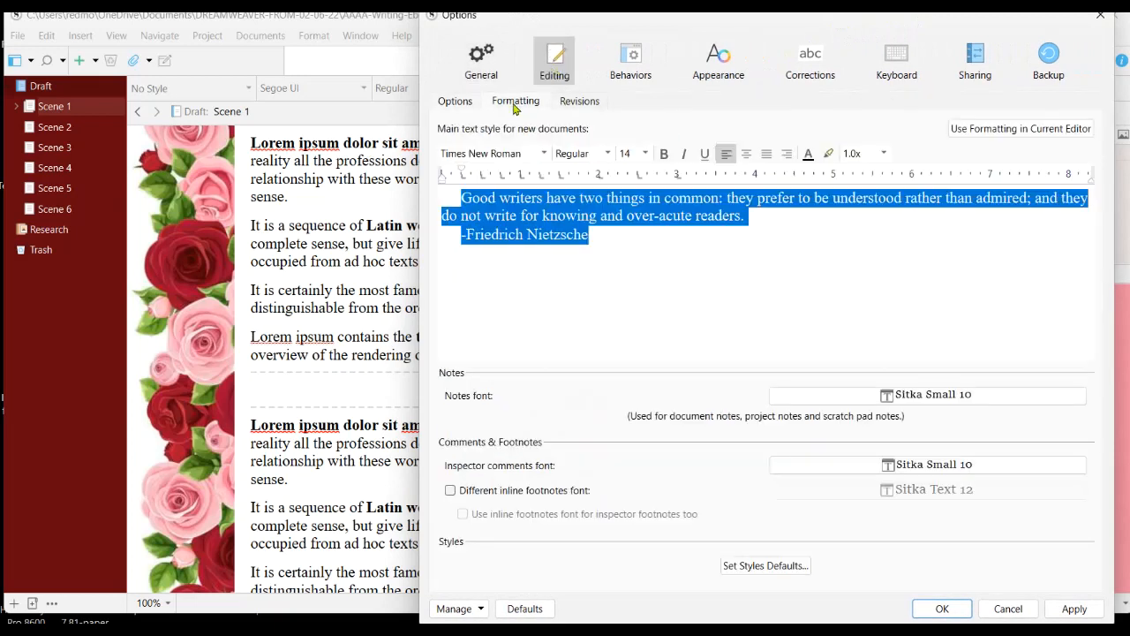
left_click(457, 102)
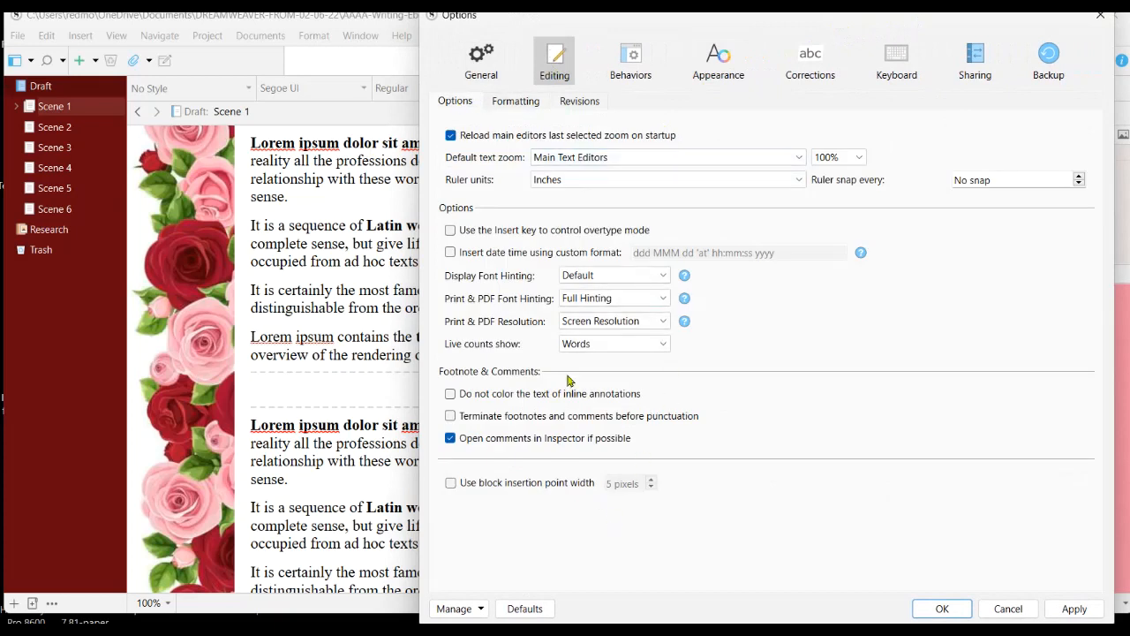
left_click(529, 105)
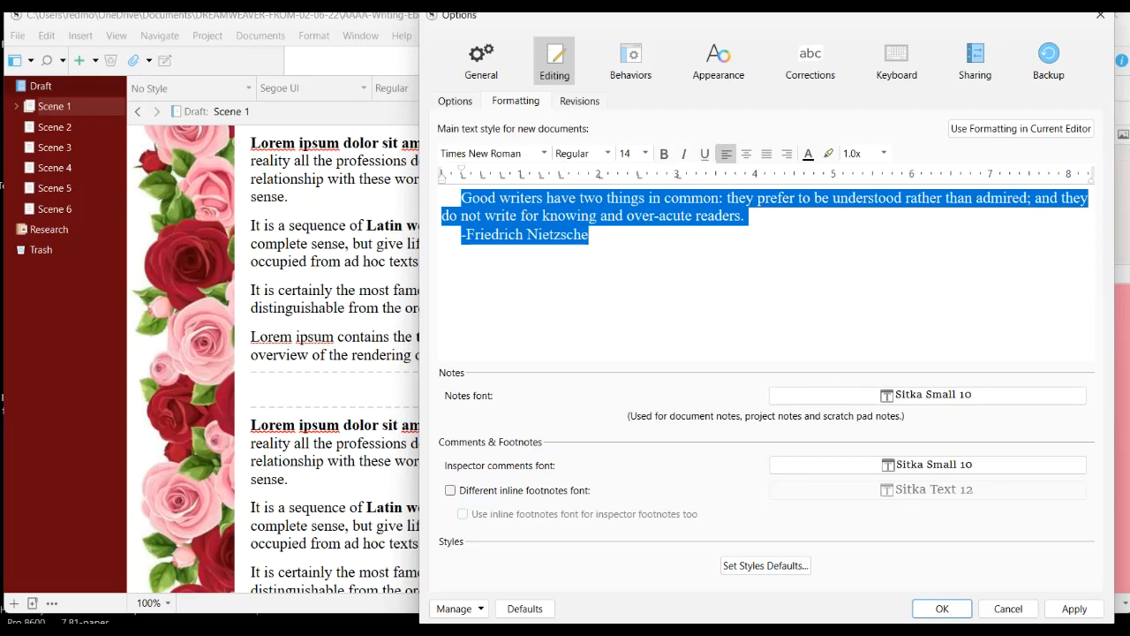
left_click(942, 608)
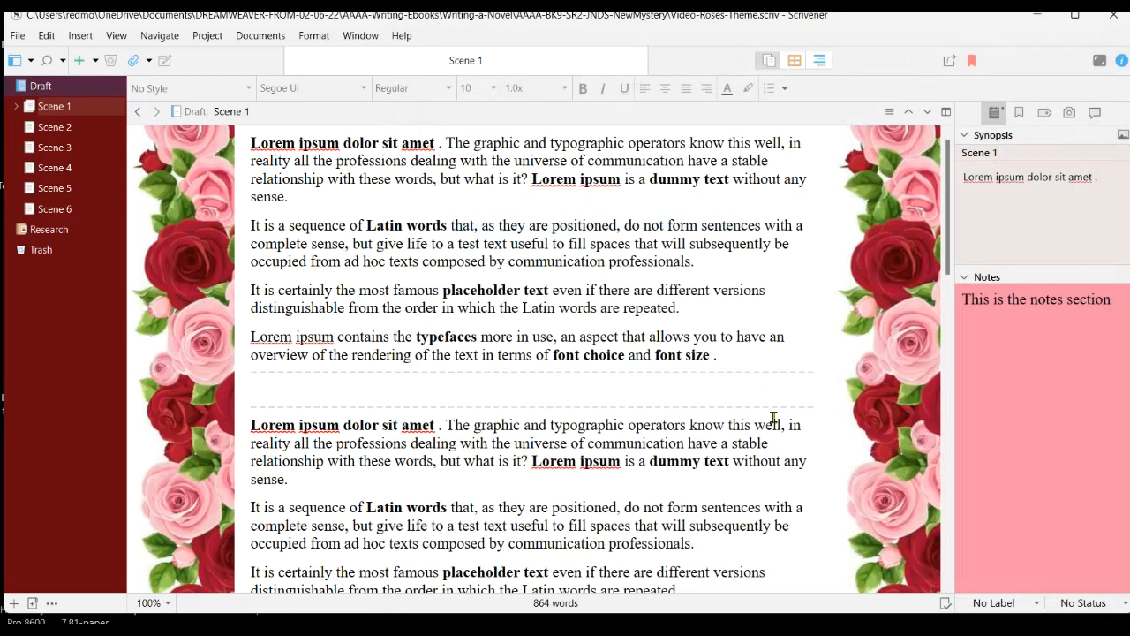
Examine the Editing formatting settings for new documents and the Behaviors settings for document links, double-clicking, and dragging and dropping.
left_click(17, 36)
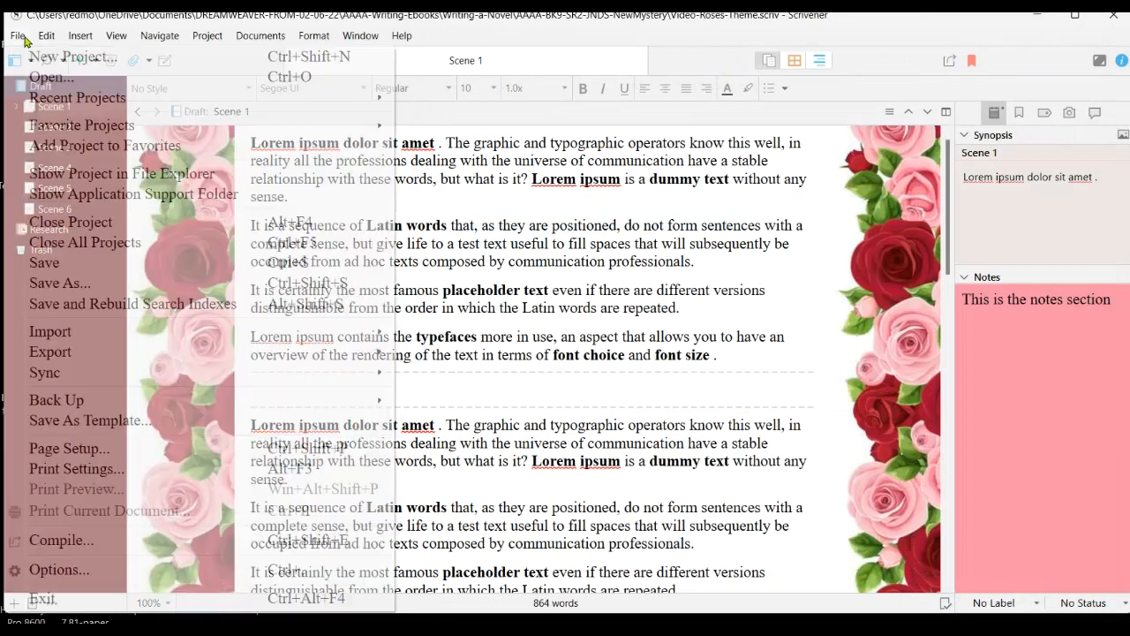
left_click(58, 569)
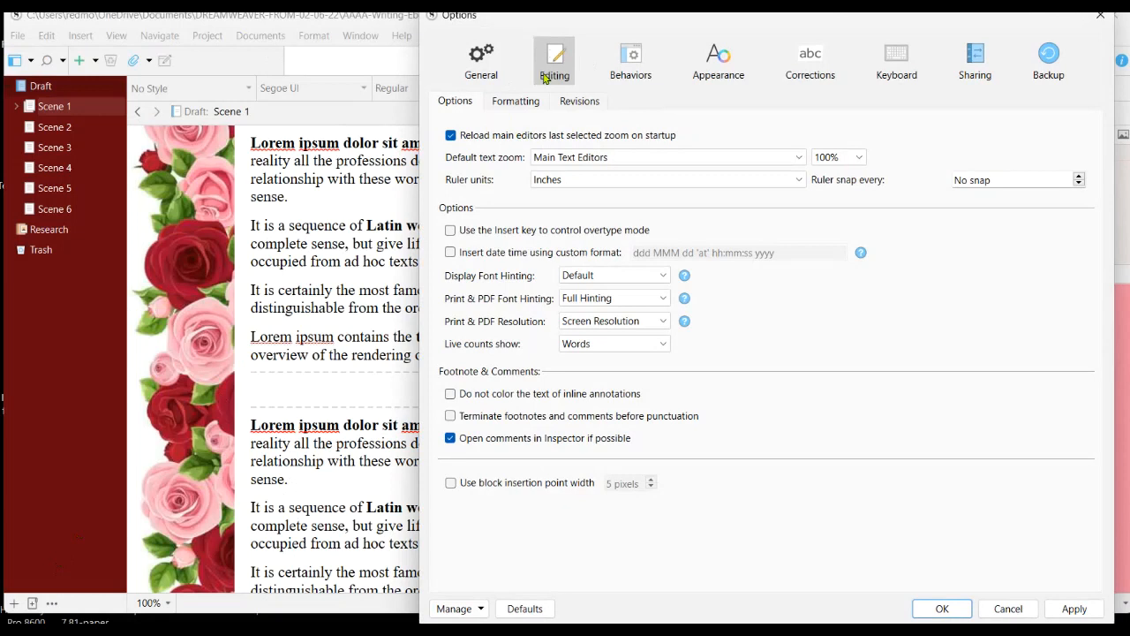
left_click(528, 102)
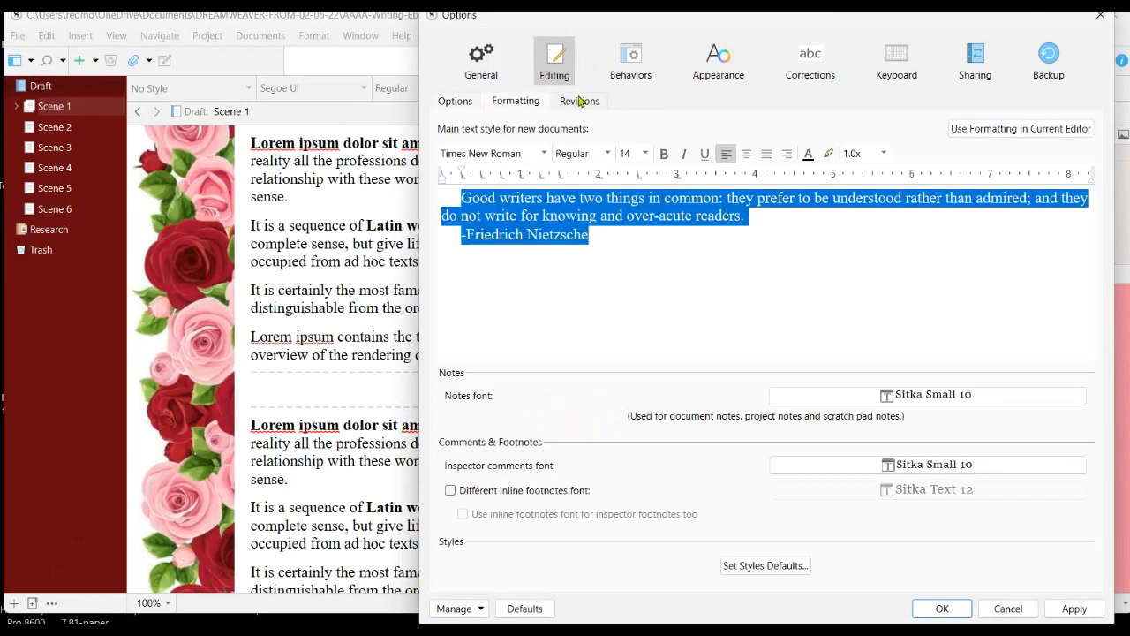
left_click(631, 69)
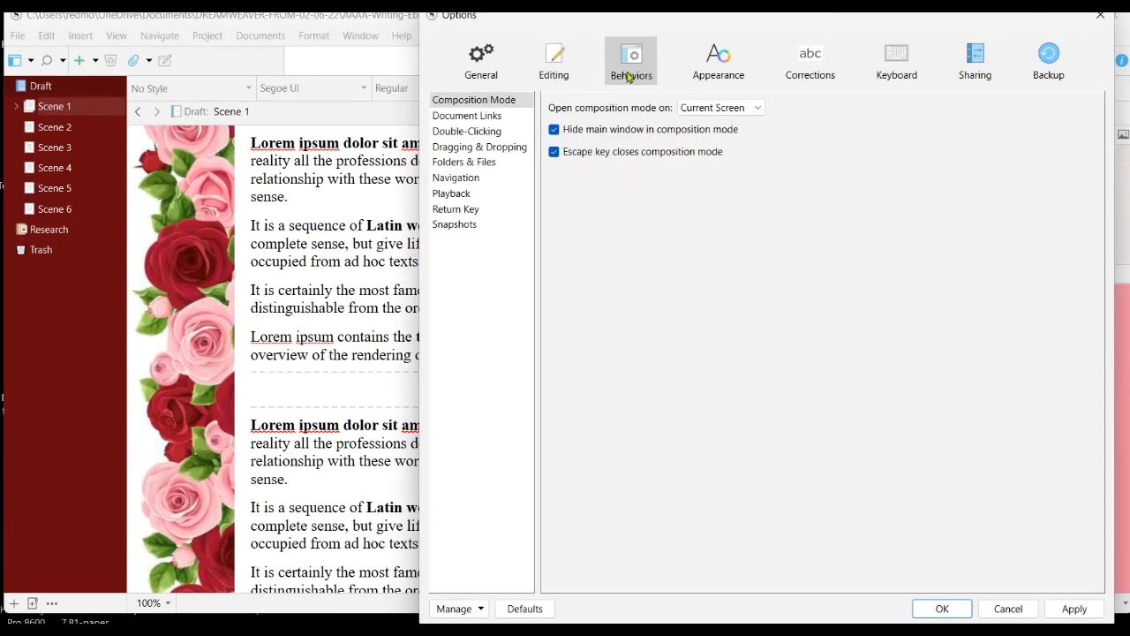
left_click(514, 117)
left_click(512, 132)
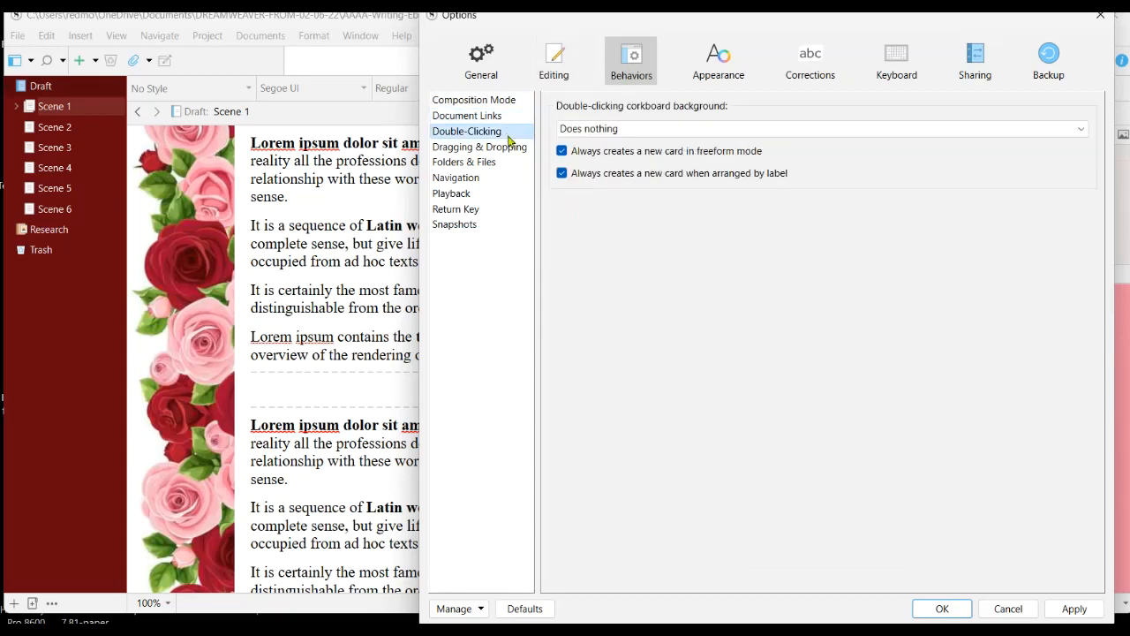
left_click(516, 147)
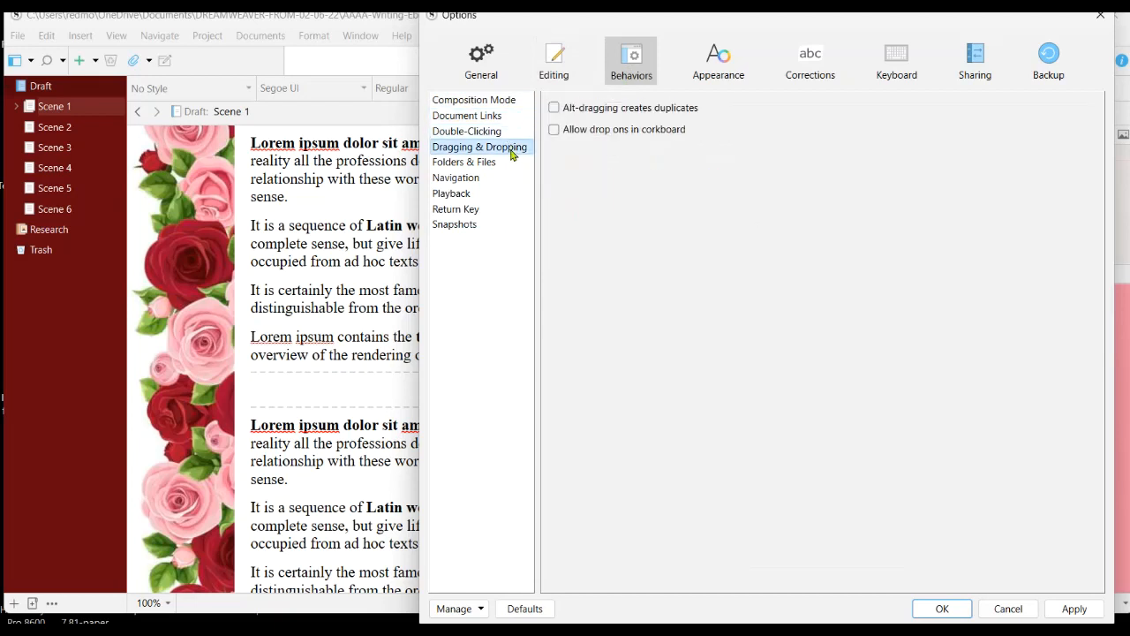
Enable bold font for Folders and Document Groups in the binder's appearance settings.
left_click(743, 59)
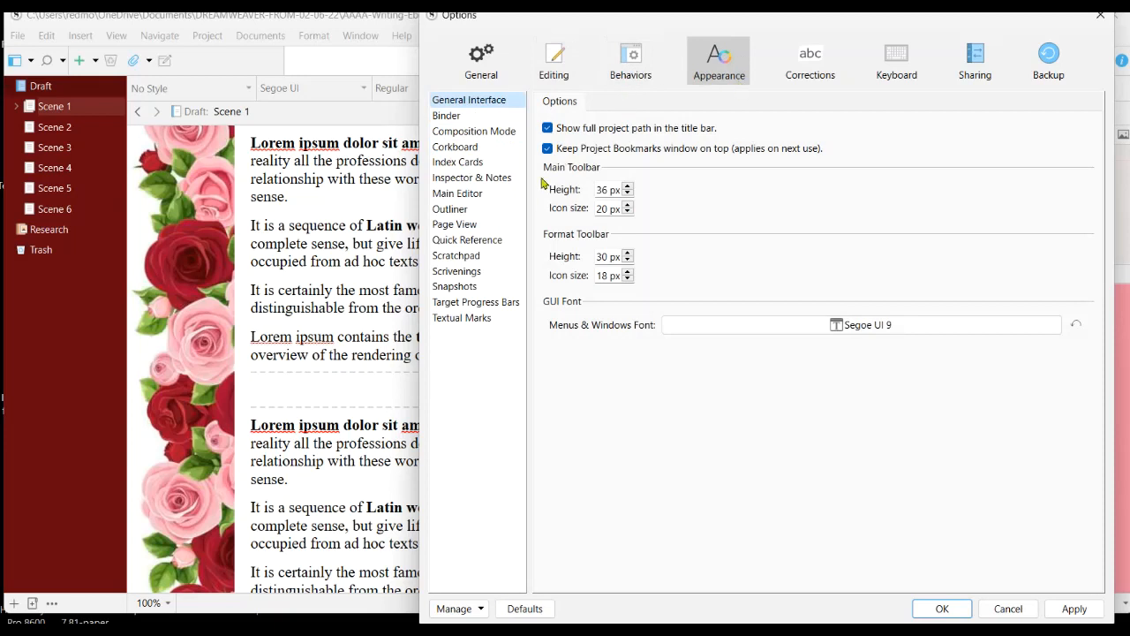
left_click(491, 117)
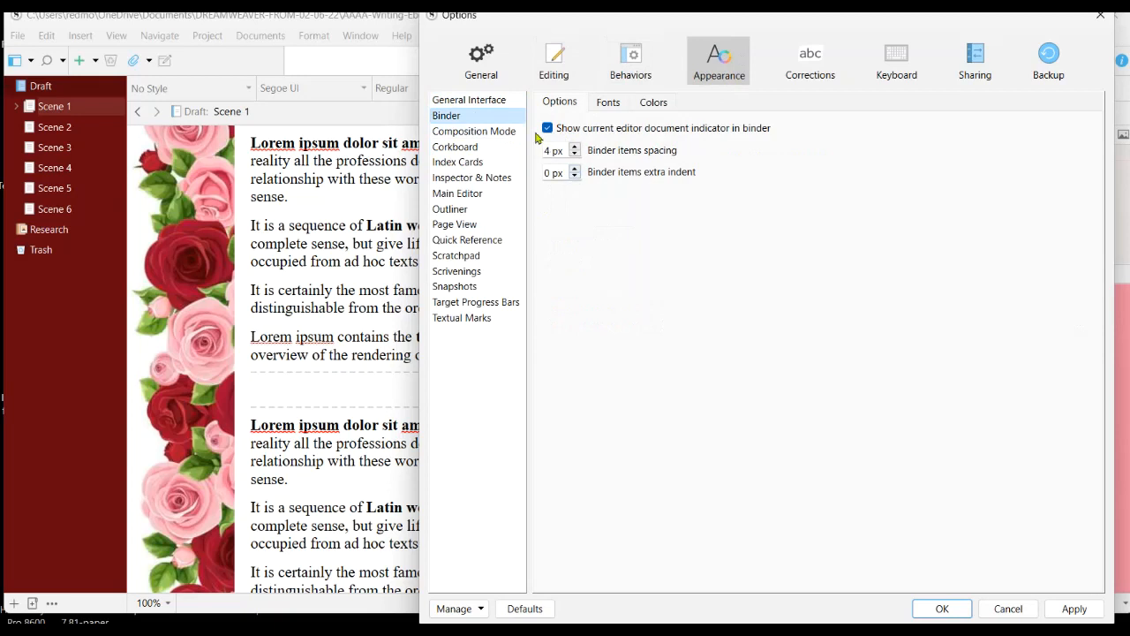
left_click(606, 103)
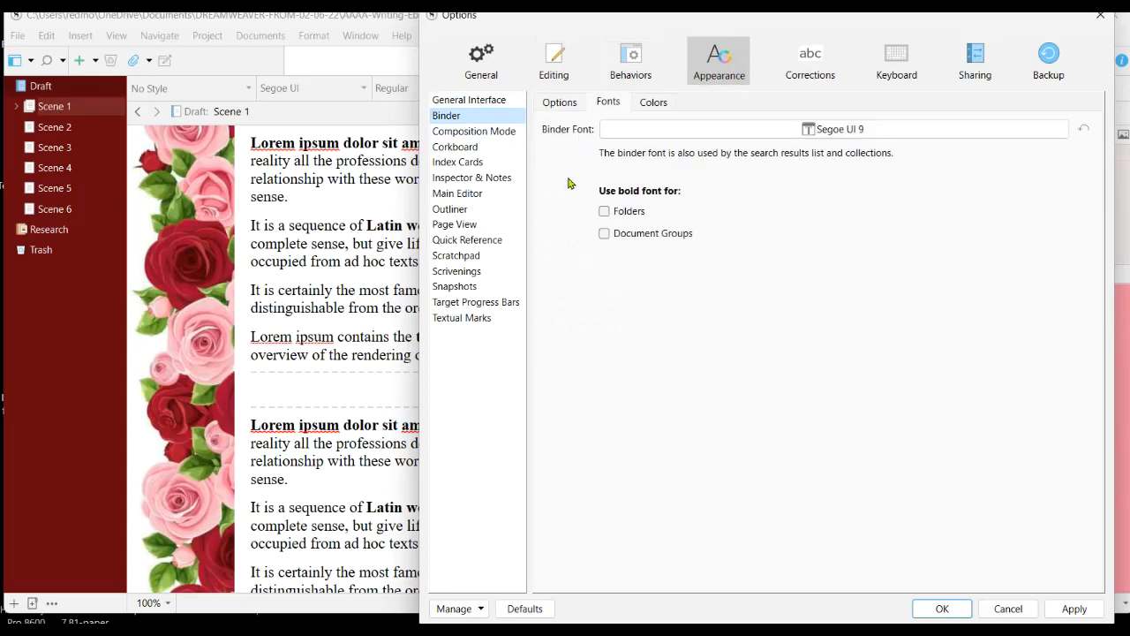
left_click(604, 211)
left_click(604, 233)
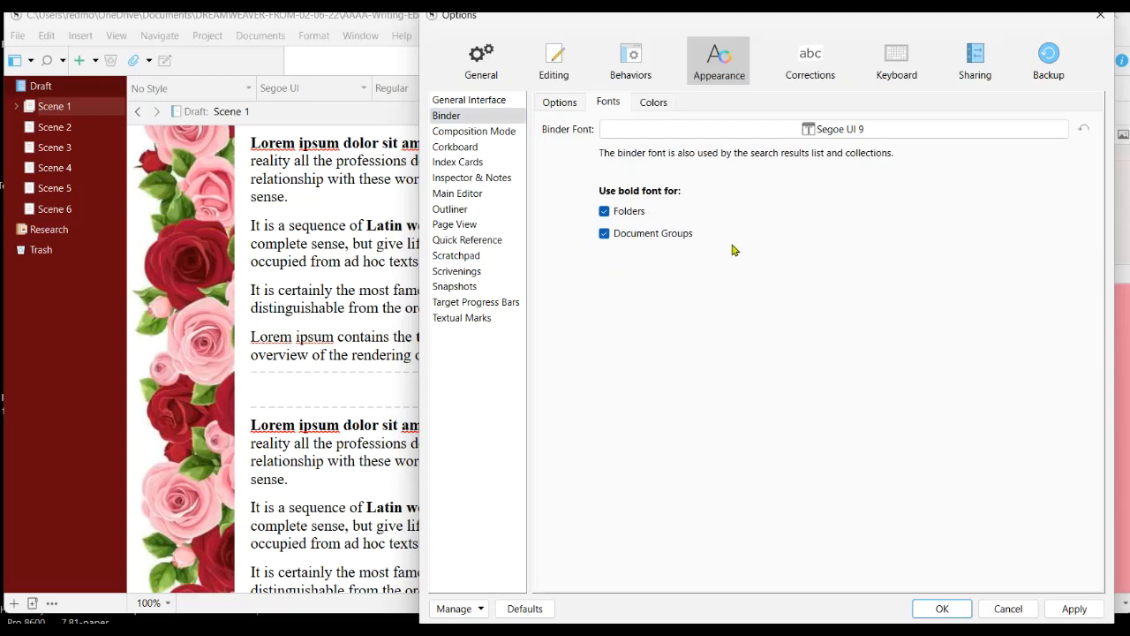
Set the binder font to Times New Roman, Bold, size 16, and apply the change.
left_click(734, 131)
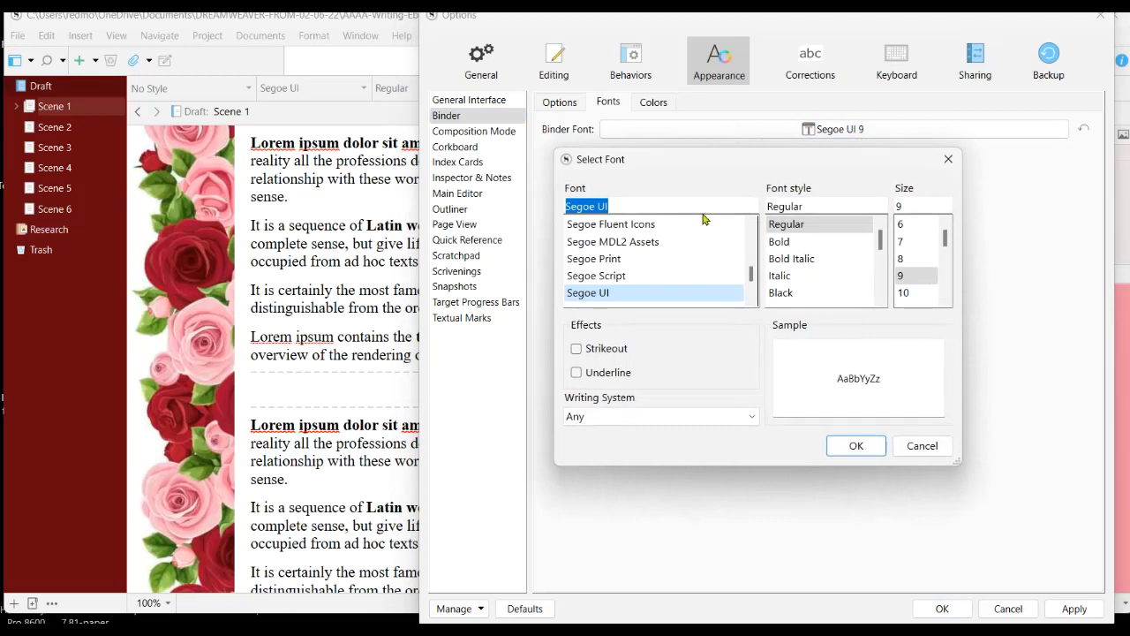
type("ti")
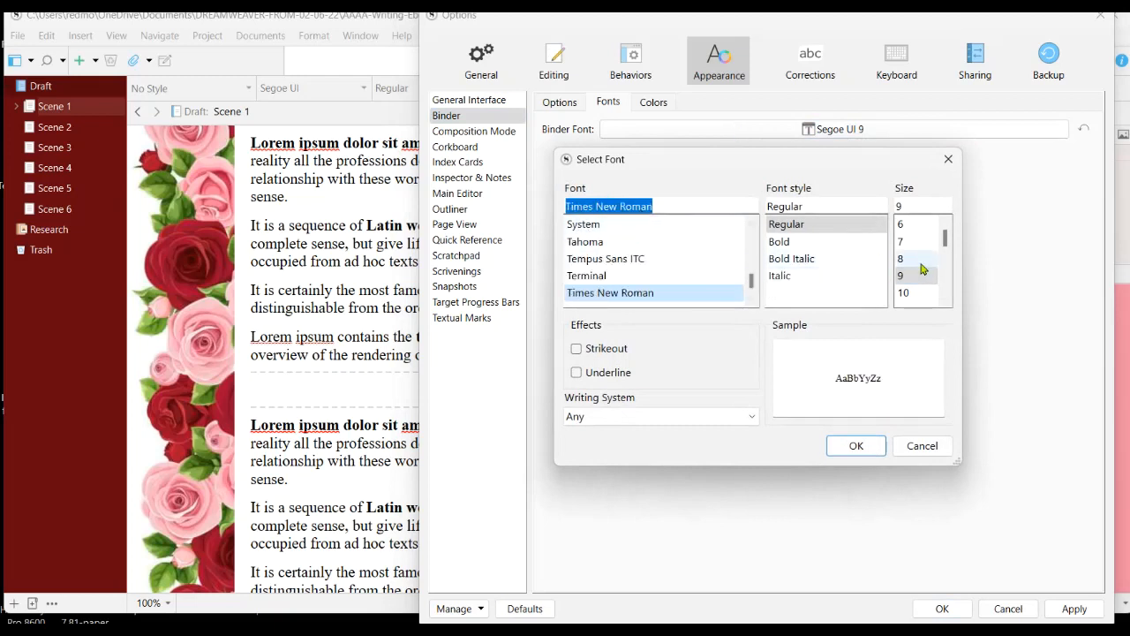
left_click(944, 300)
left_click(944, 301)
left_click(944, 301)
left_click(944, 300)
left_click(944, 300)
left_click(922, 277)
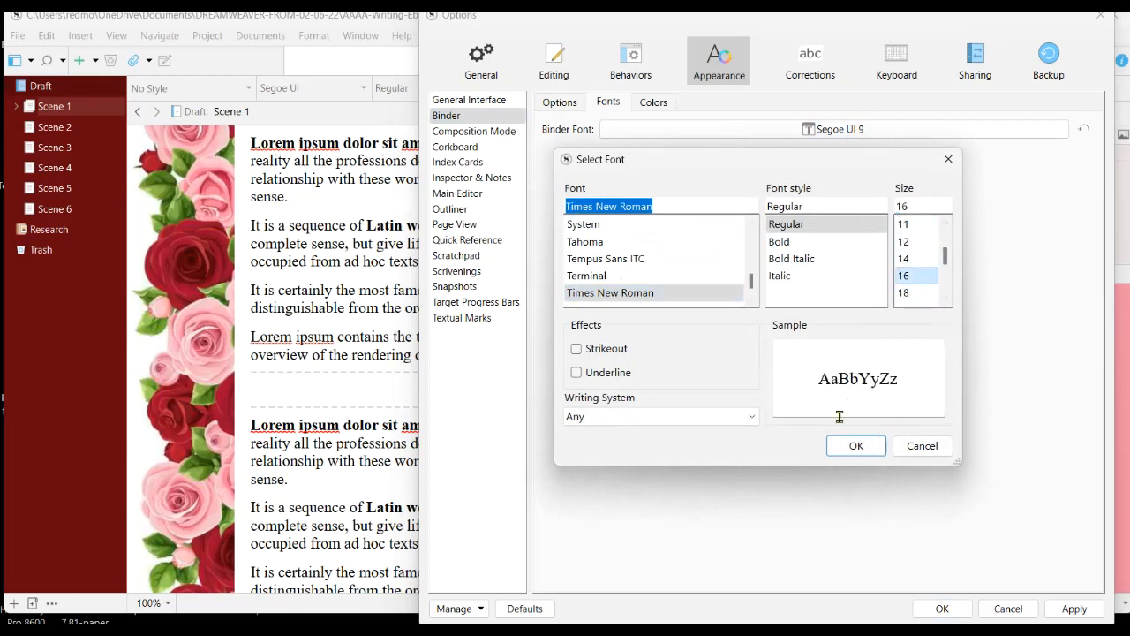
left_click(795, 243)
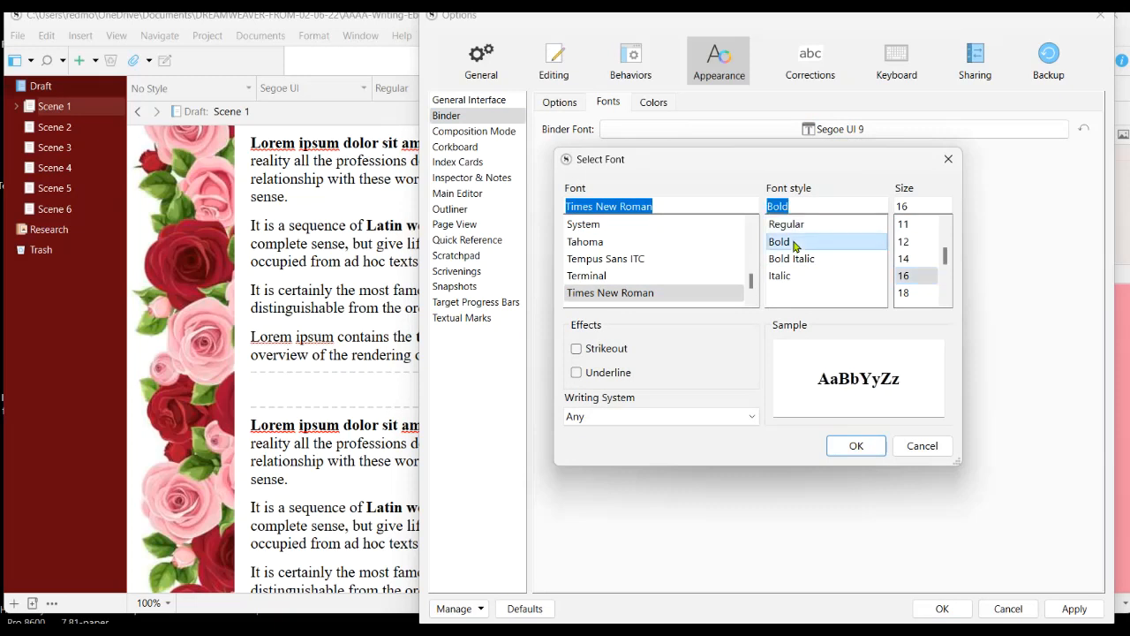
left_click(856, 446)
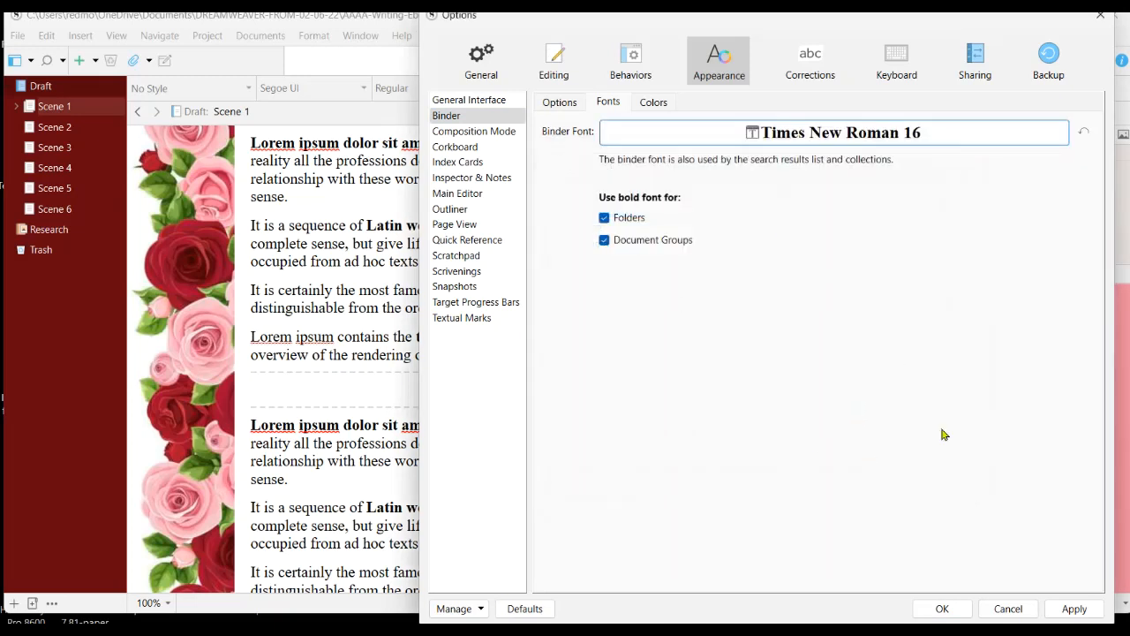
left_click(1065, 608)
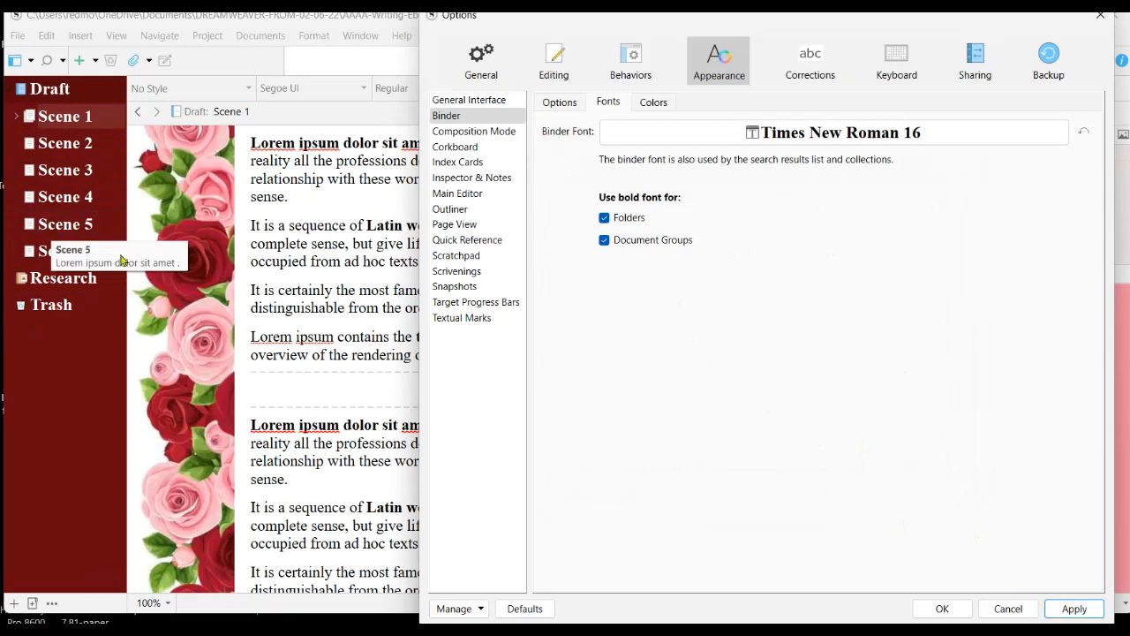
Try a binder items spacing of 7 px, restore it to 4 px, and close the options.
left_click(569, 102)
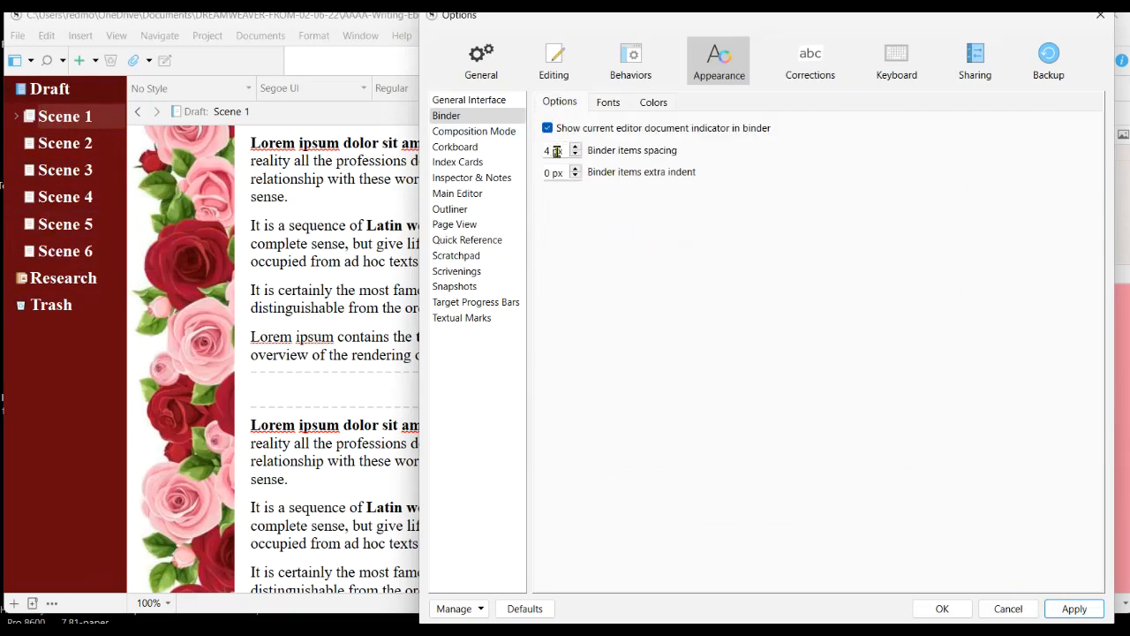
left_click(575, 147)
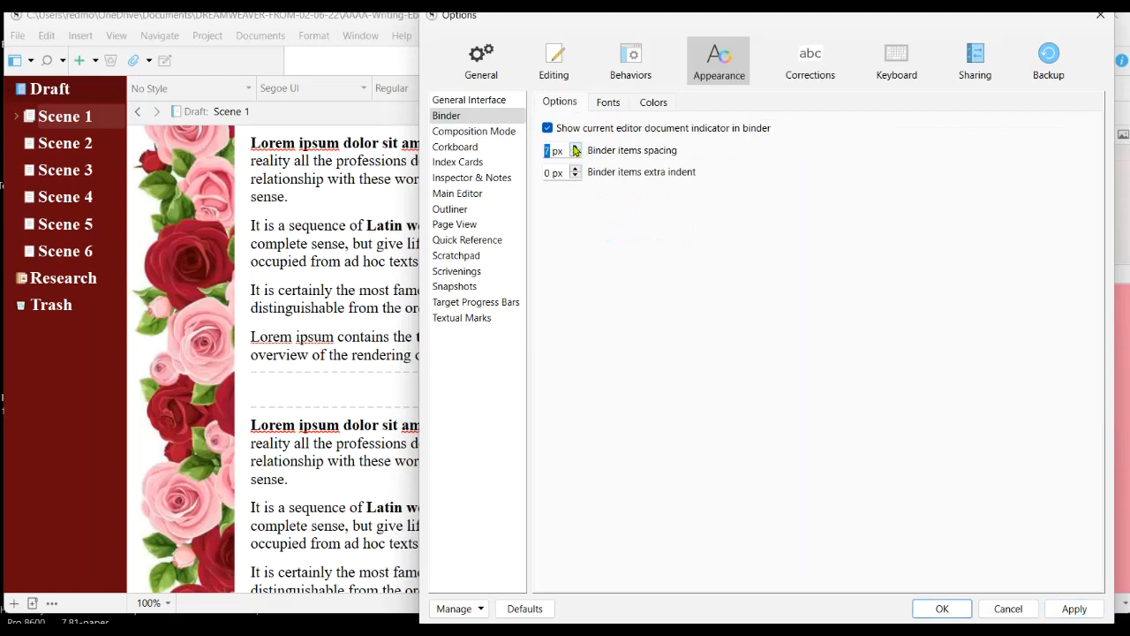
left_click(1073, 611)
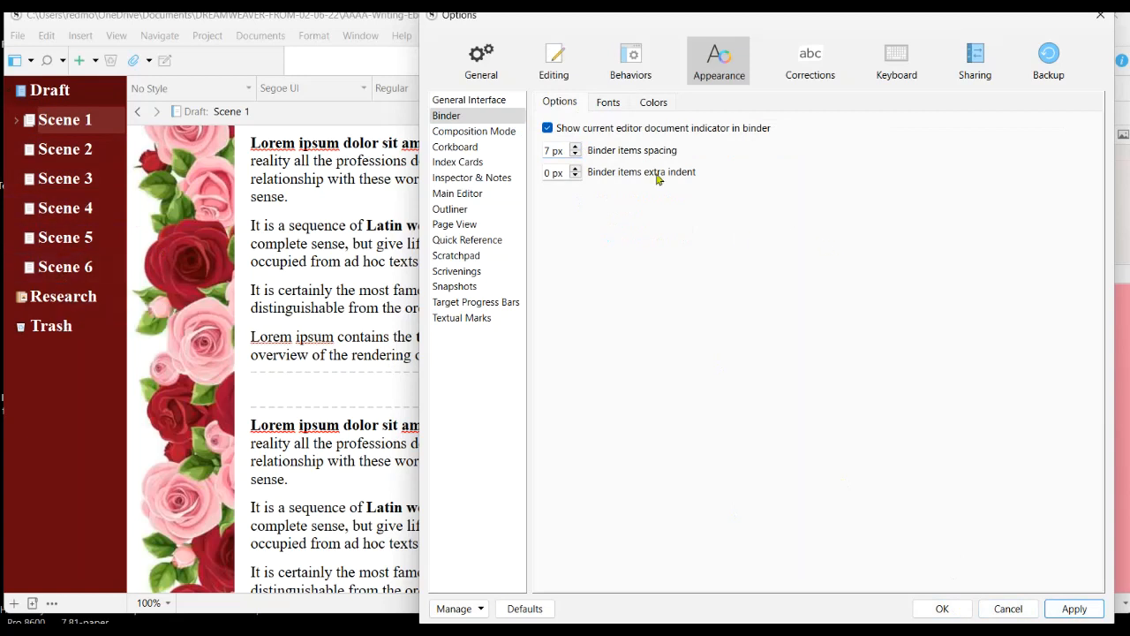
left_click(575, 156)
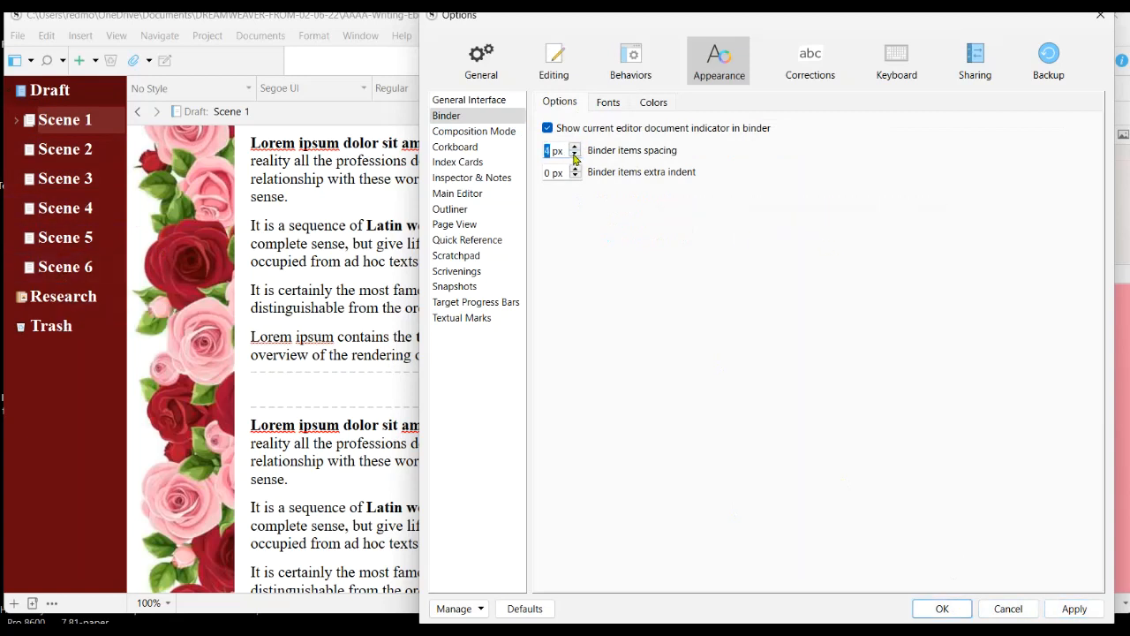
left_click(1075, 609)
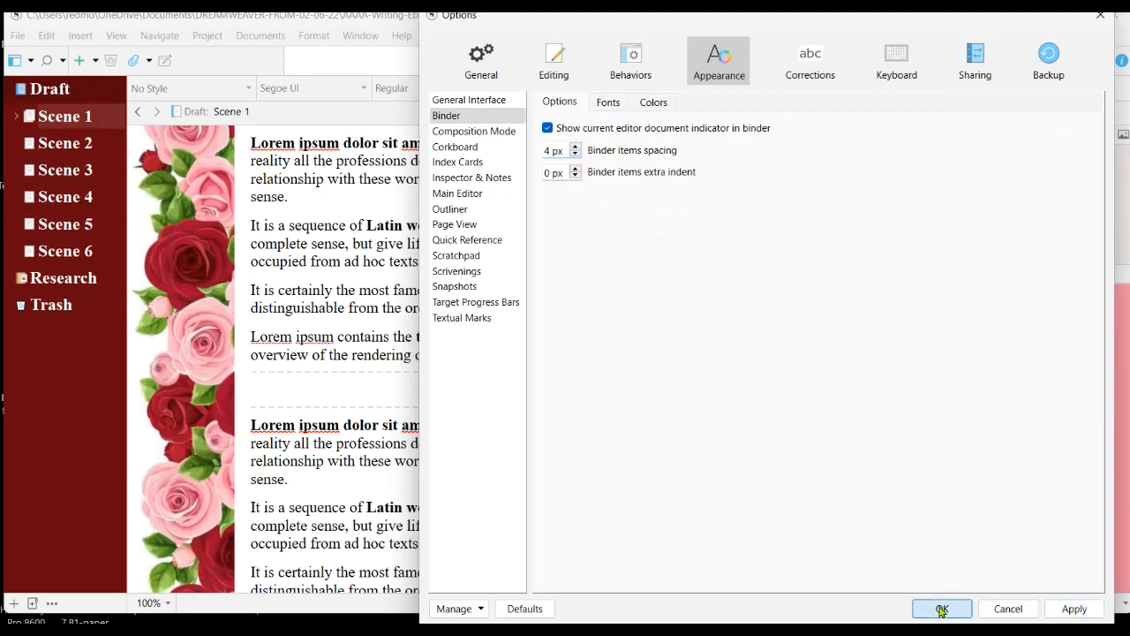
left_click(943, 609)
Review the appearance options for the binder, composition mode, corkboard and index cards, including their font settings, and close the options.
left_click(18, 36)
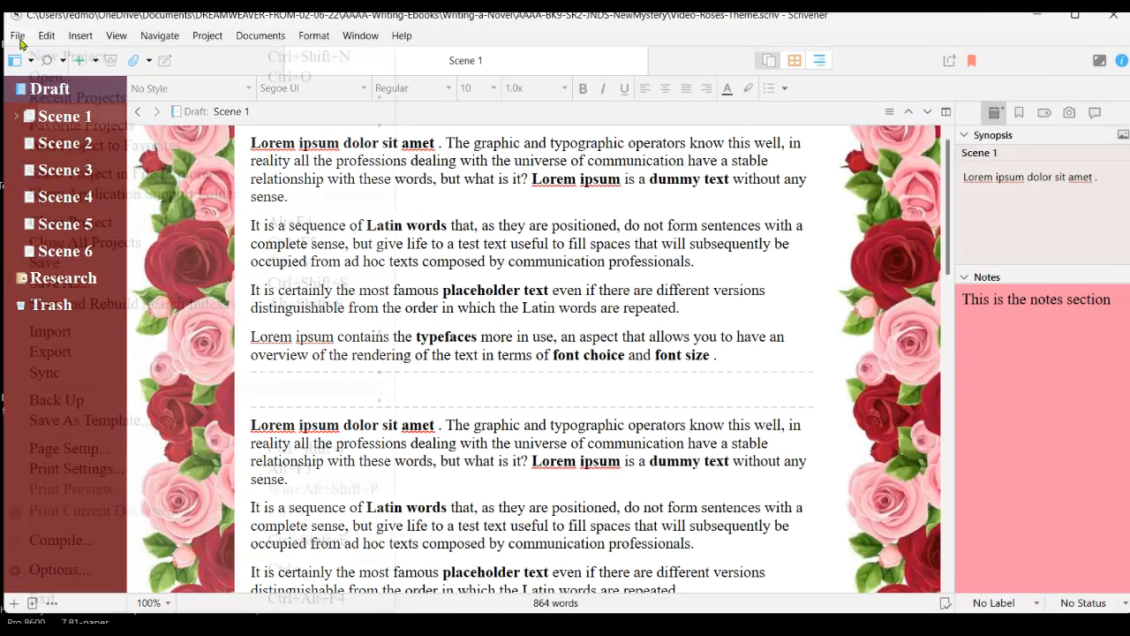
left_click(53, 568)
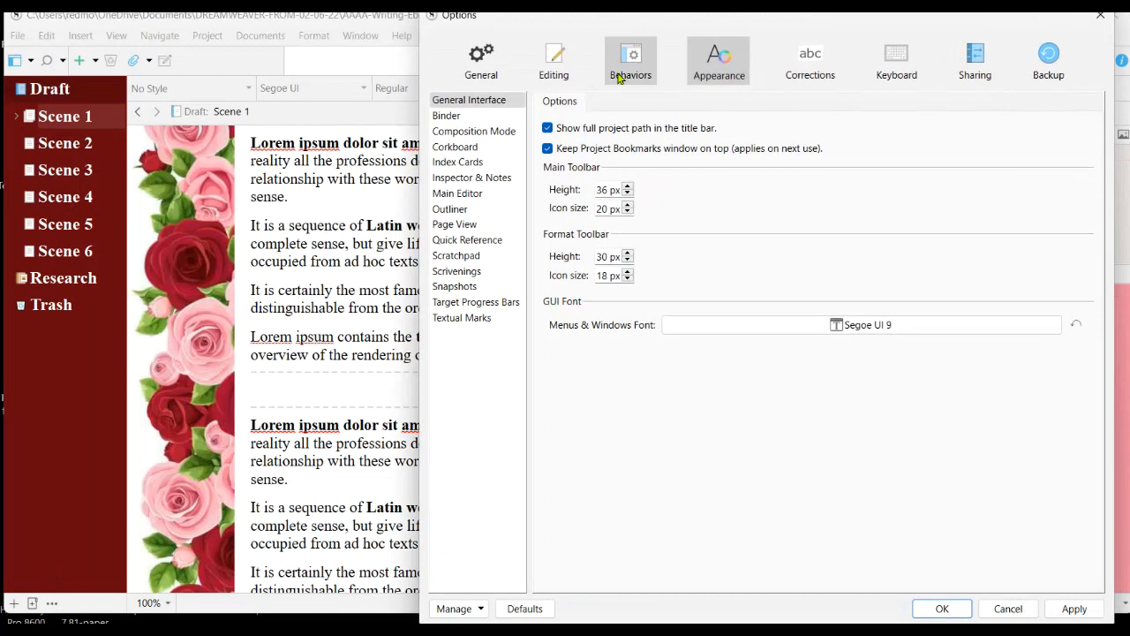
left_click(440, 118)
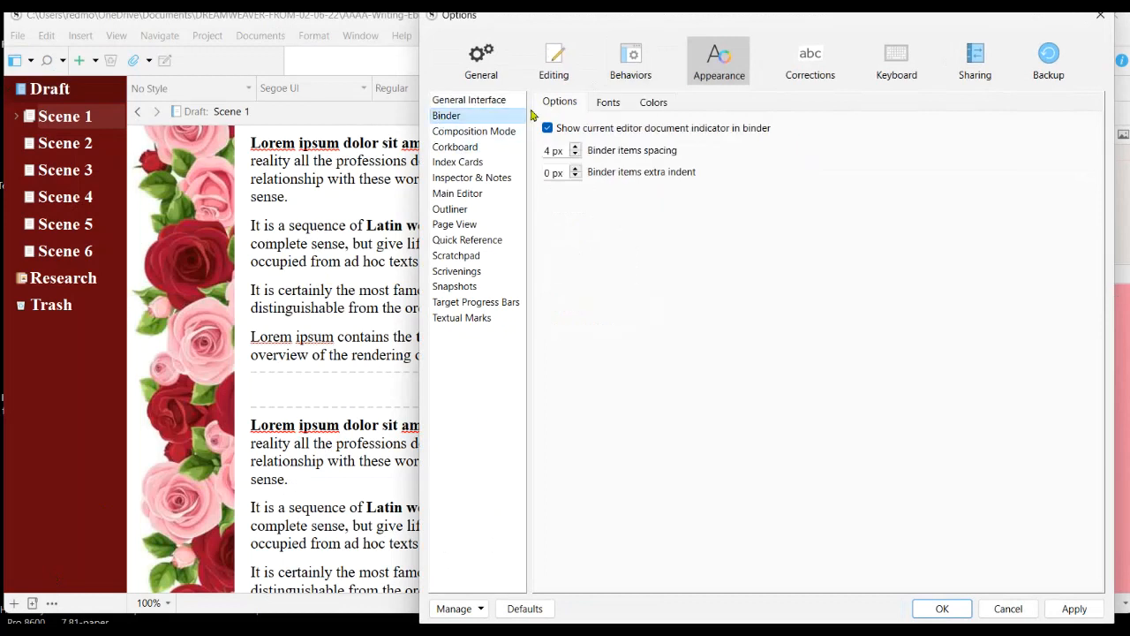
left_click(606, 104)
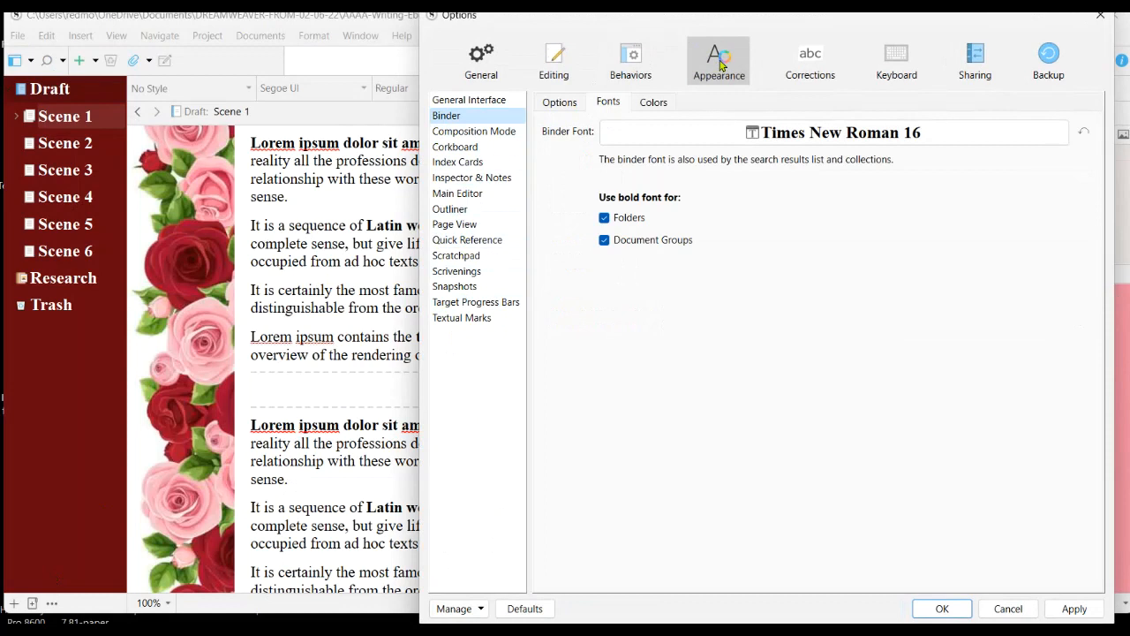
left_click(484, 133)
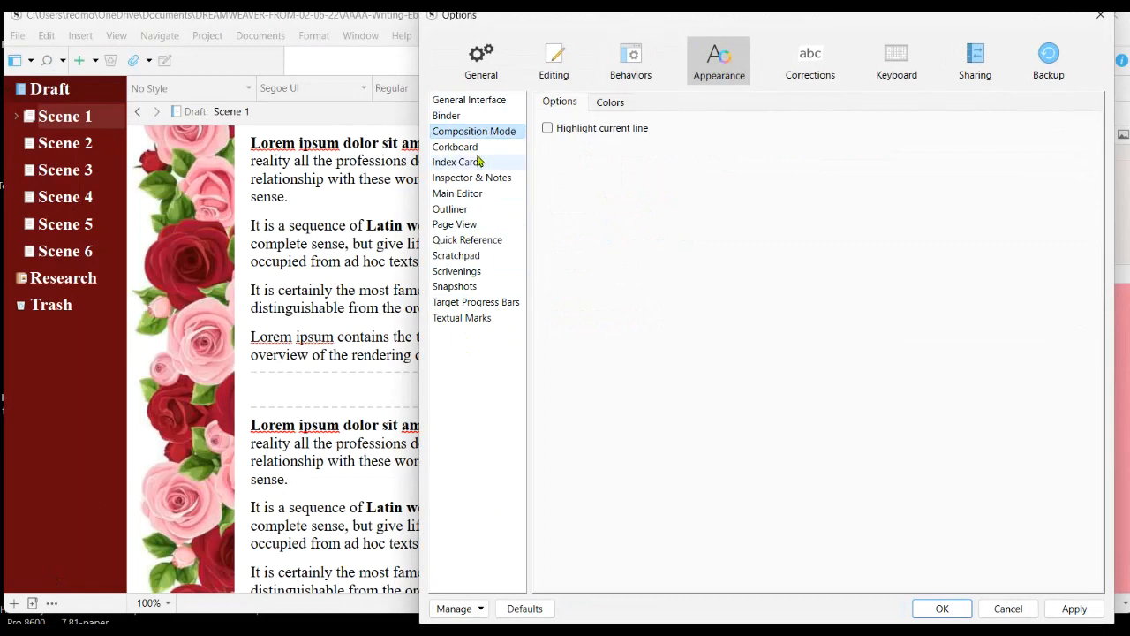
left_click(470, 148)
left_click(608, 103)
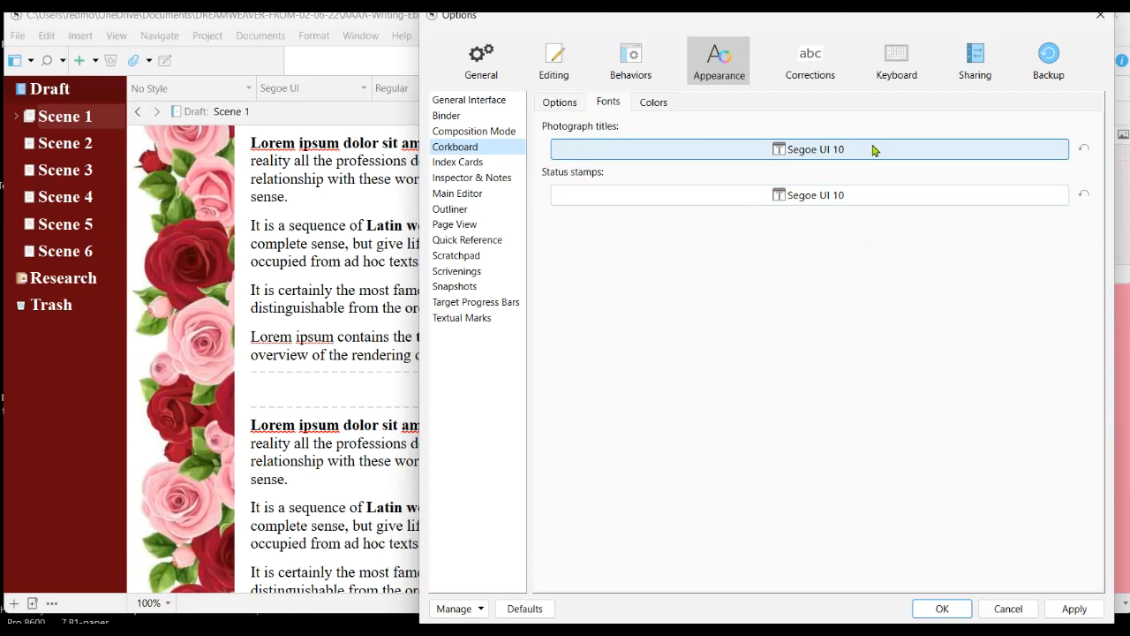
left_click(484, 164)
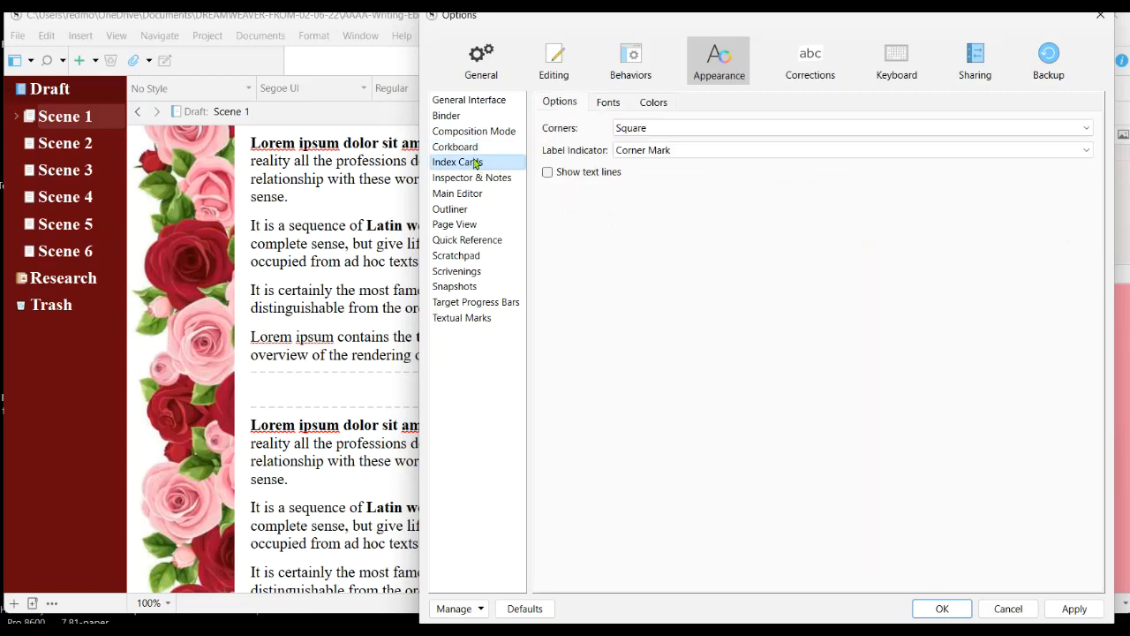
left_click(616, 105)
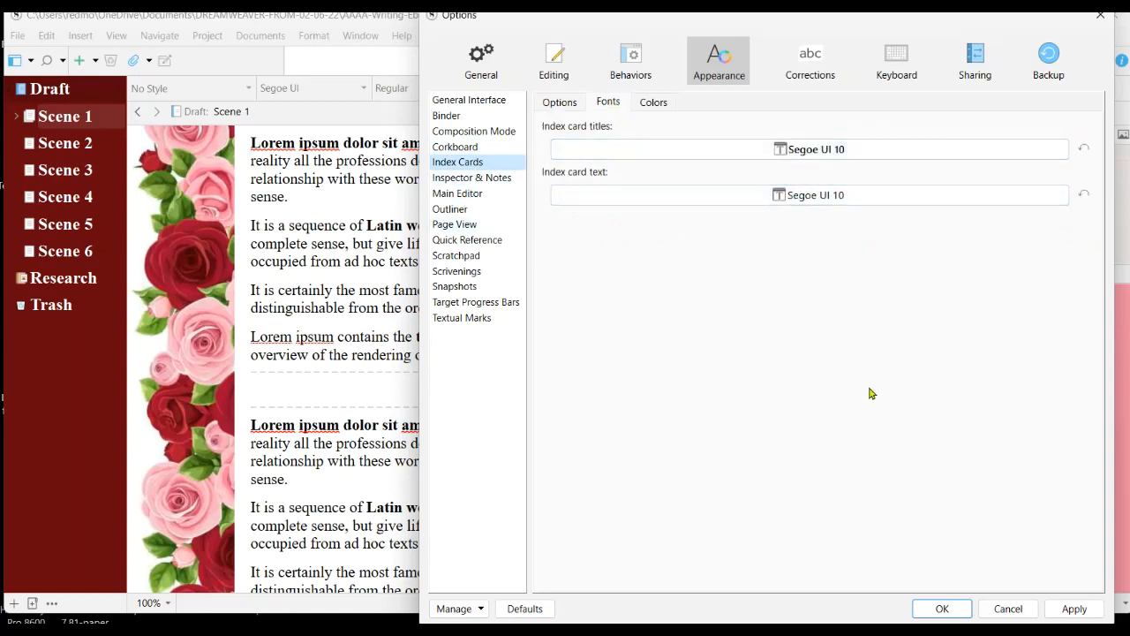
left_click(946, 610)
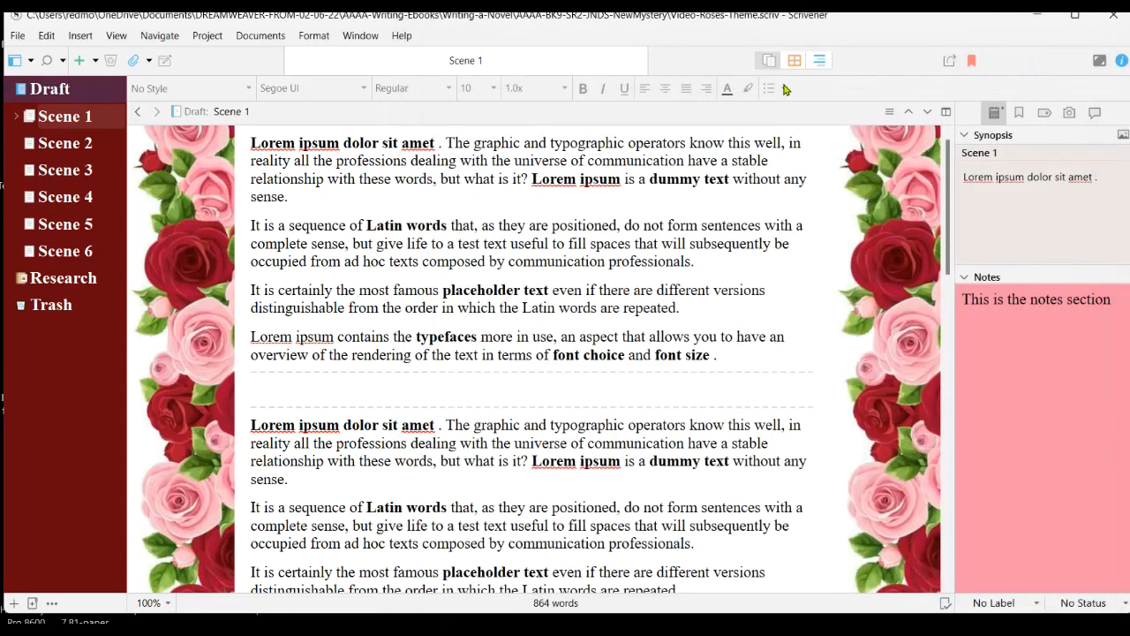
Save the project as a template titled with the author's first name and "Burgundy and Roses", using category Blank, icon Manuscript (Book) and saved styles.
left_click(18, 37)
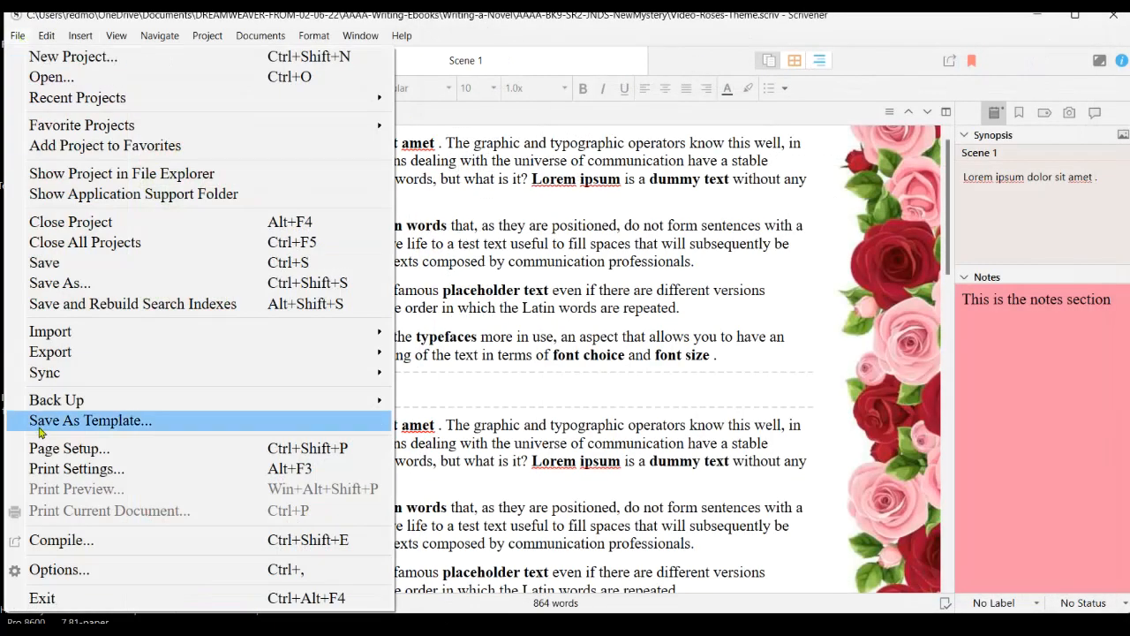
left_click(93, 421)
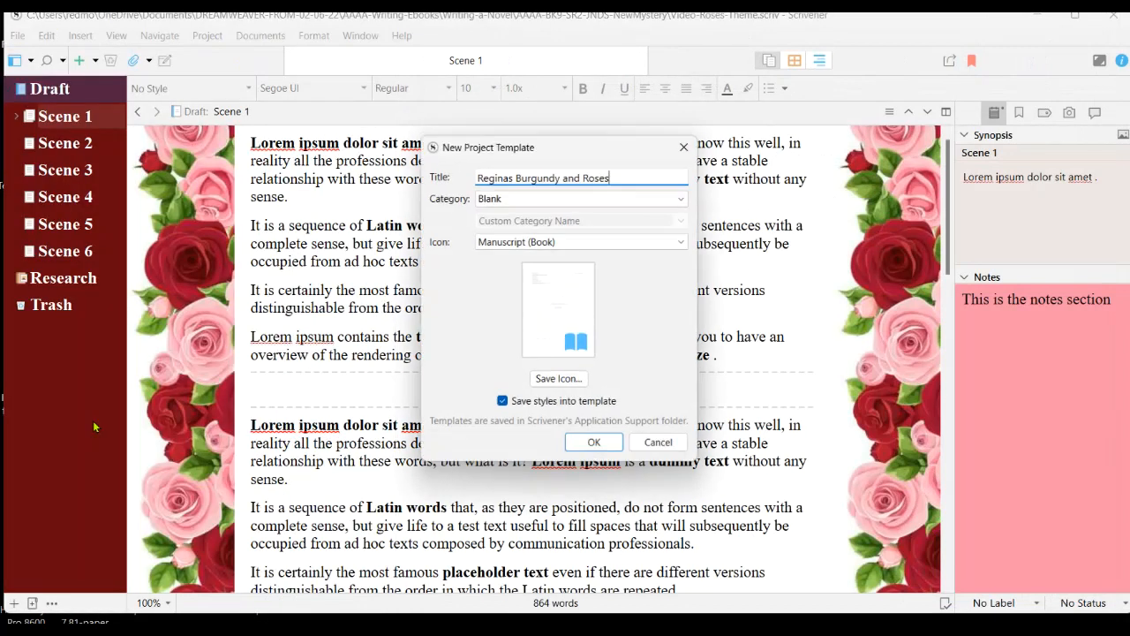
left_click(611, 175)
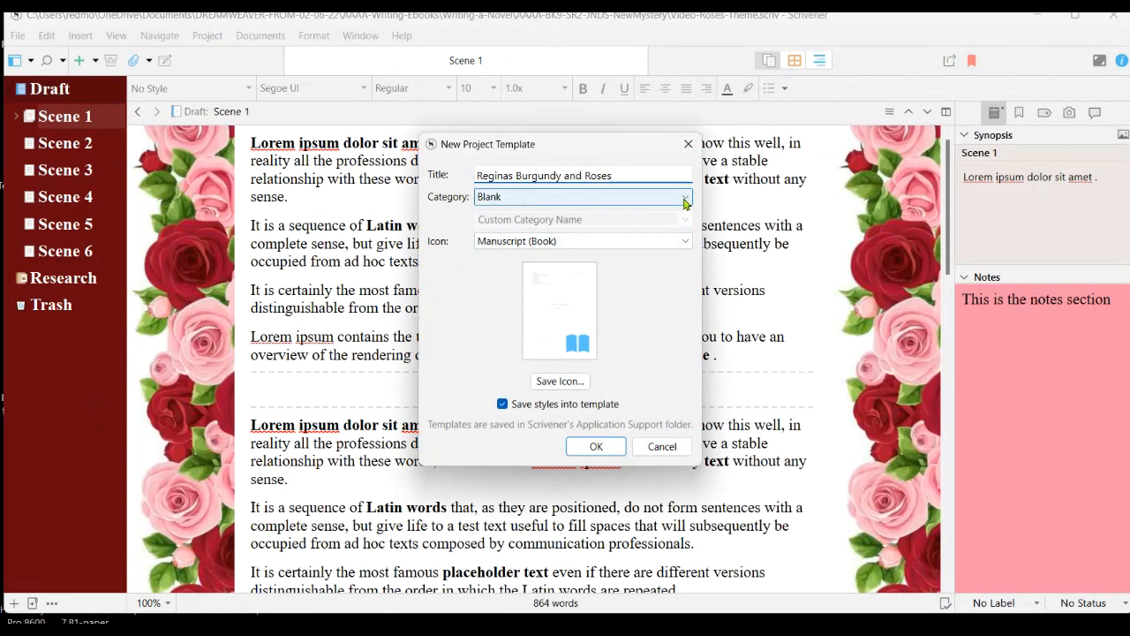
left_click(685, 242)
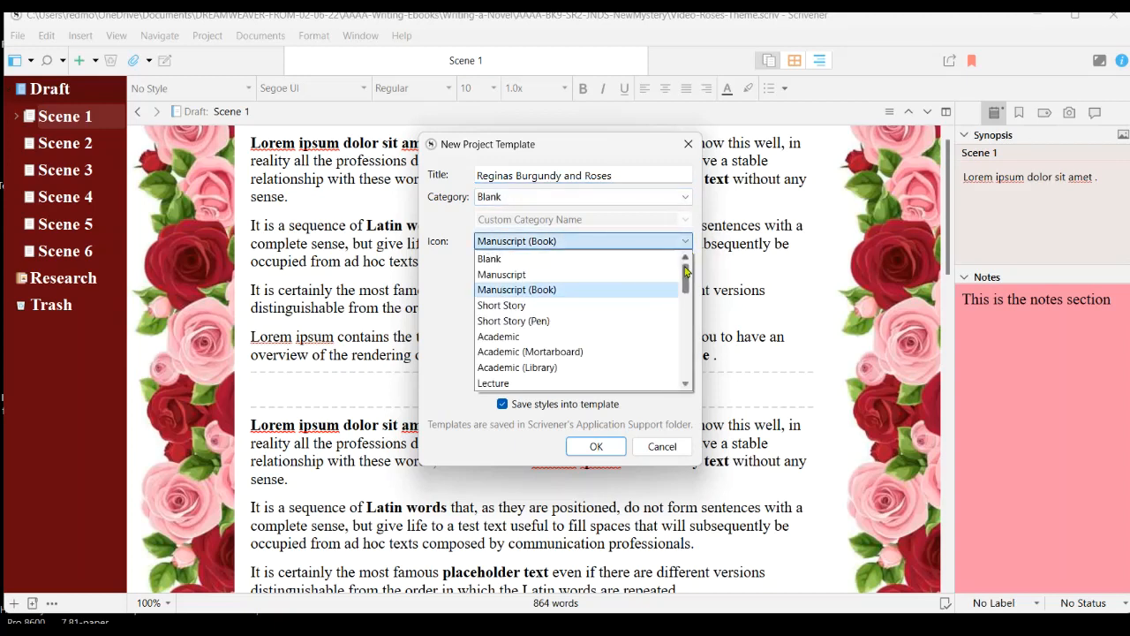
left_click(573, 258)
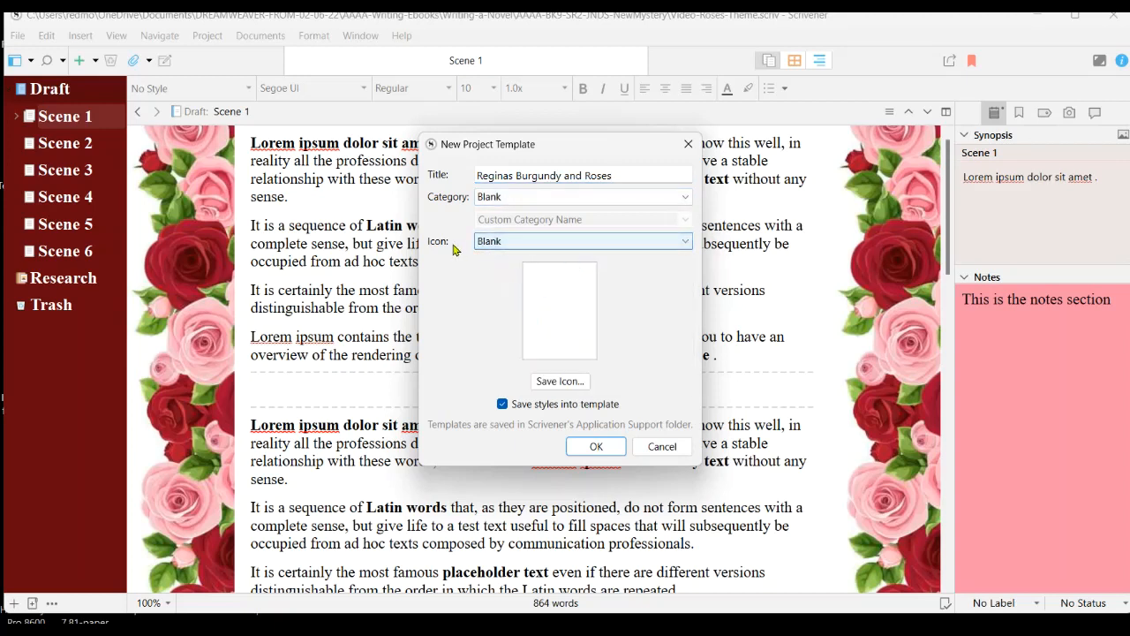
left_click(682, 242)
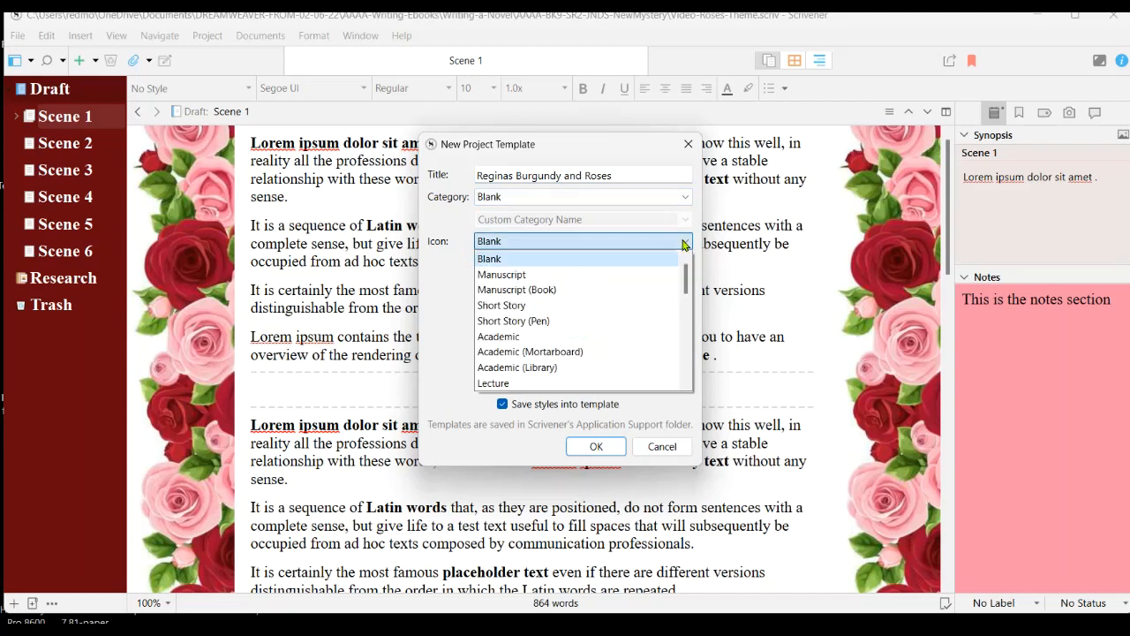
left_click(653, 291)
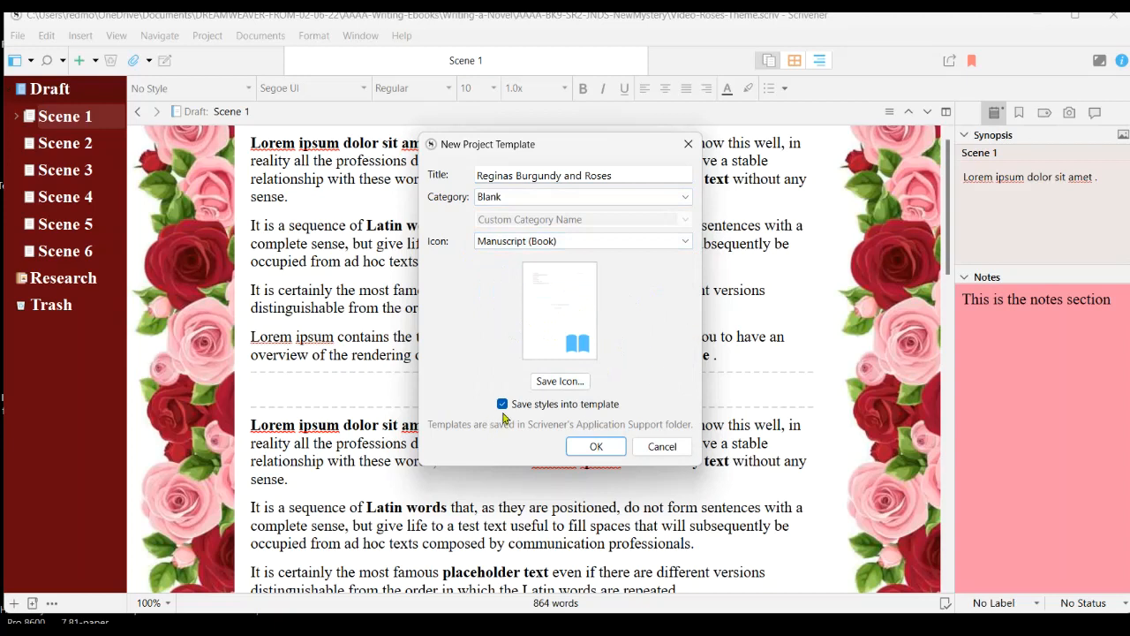
left_click(592, 447)
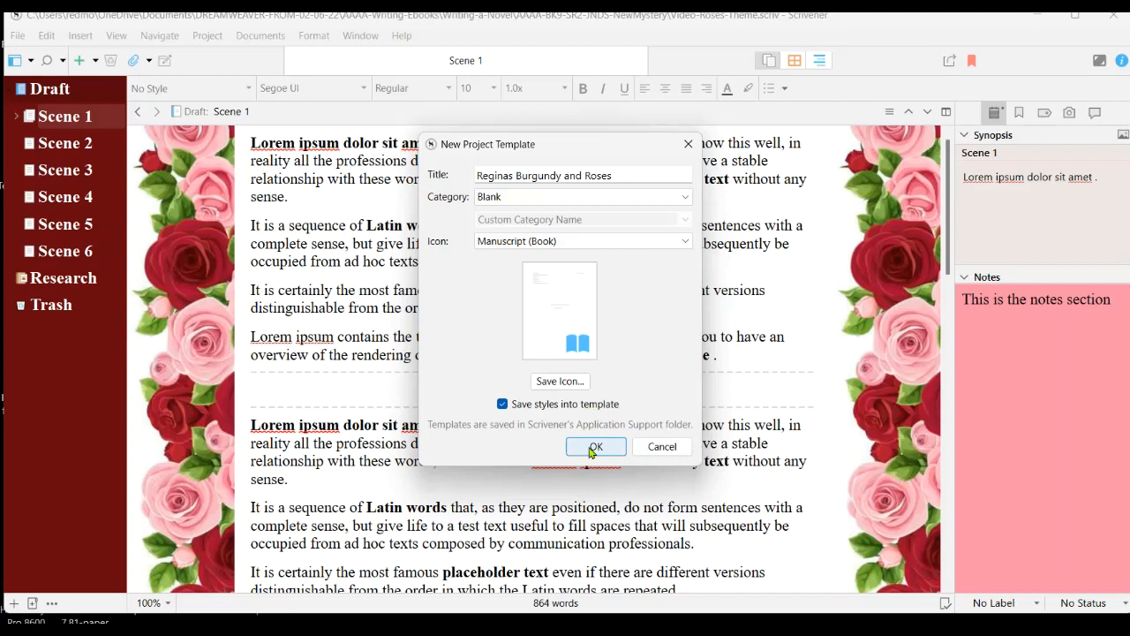